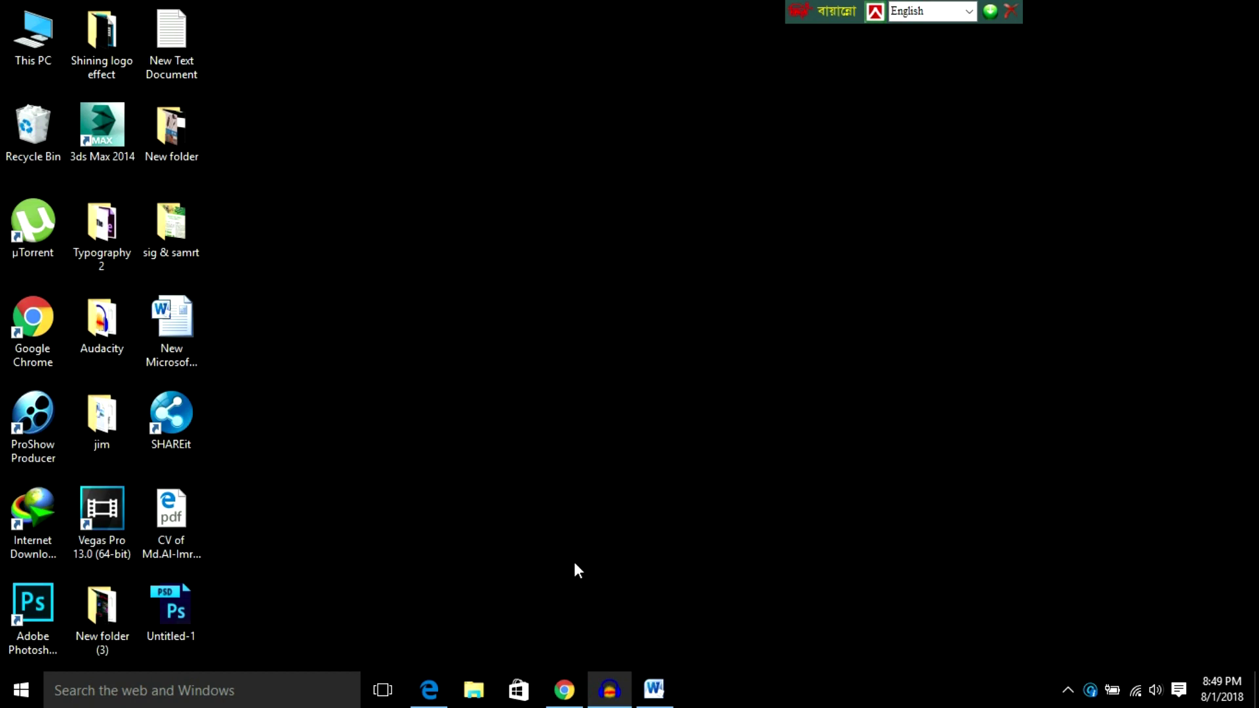
pyautogui.moveTo(564, 689)
pyautogui.click(609, 590)
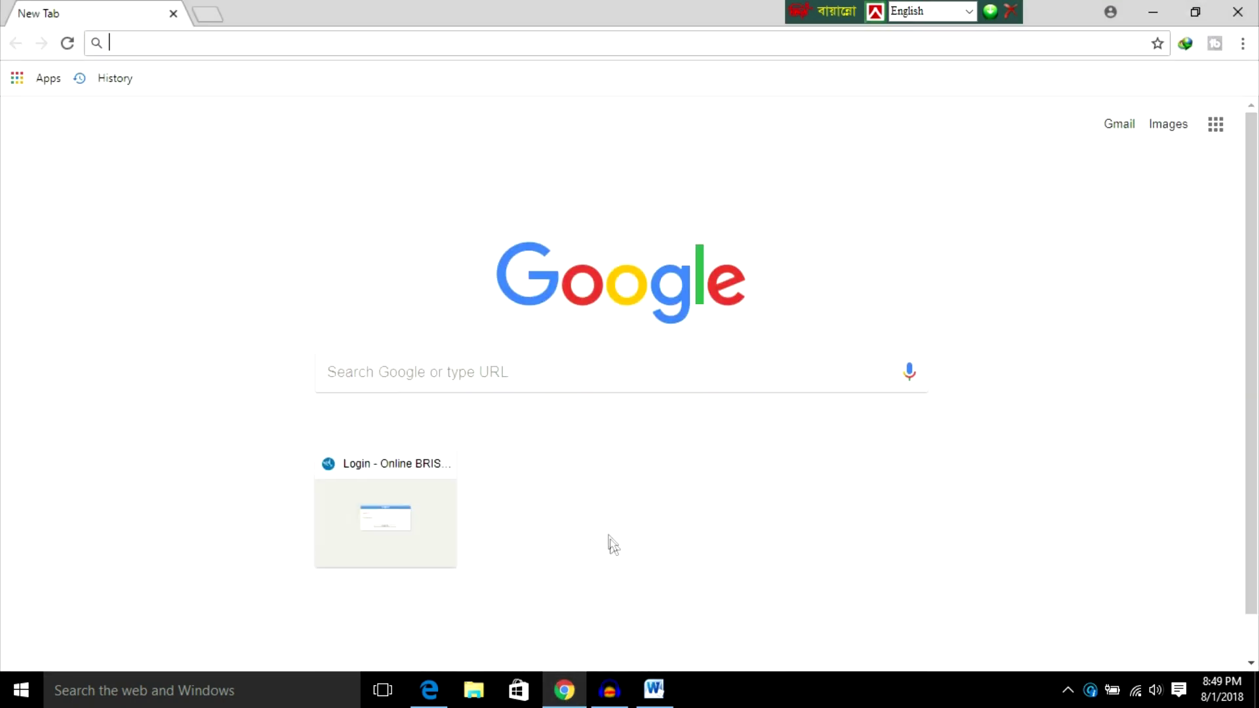
pyautogui.click(1157, 19)
pyautogui.doubleClick(167, 42)
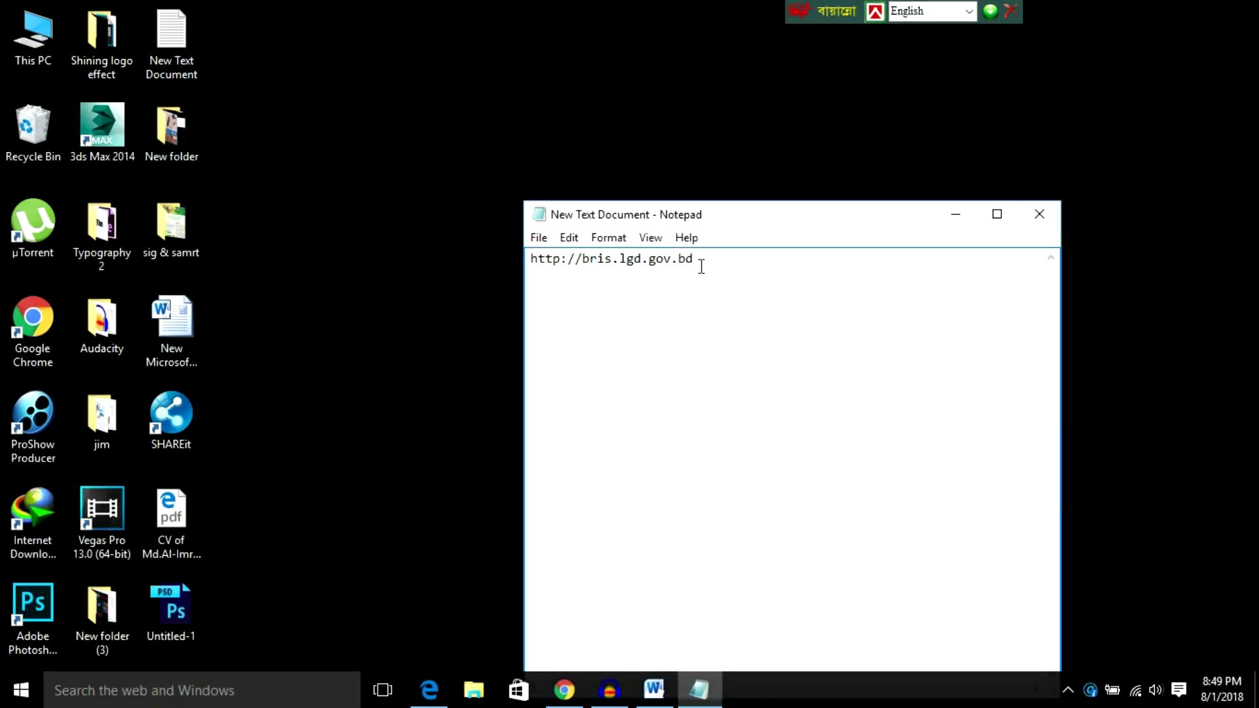
pyautogui.moveTo(697, 261); pyautogui.dragTo(532, 265)
pyautogui.hotkey('ctrl', 'c')
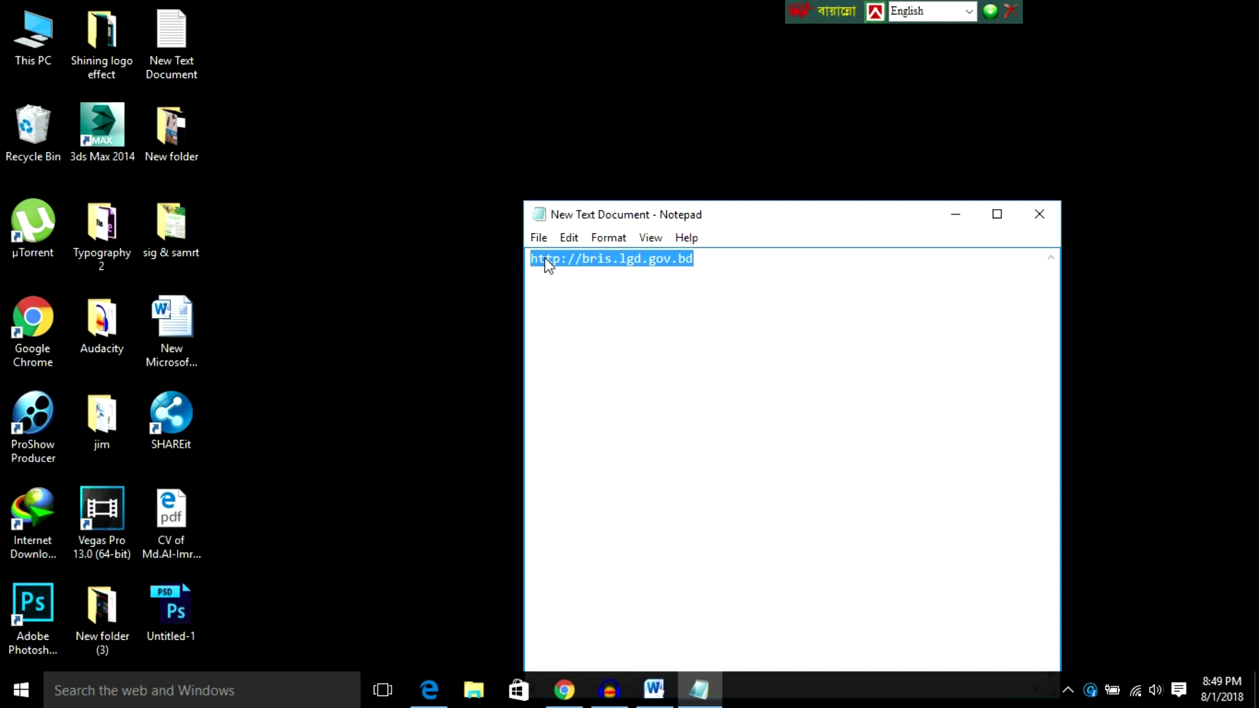
pyautogui.rightClick(547, 262)
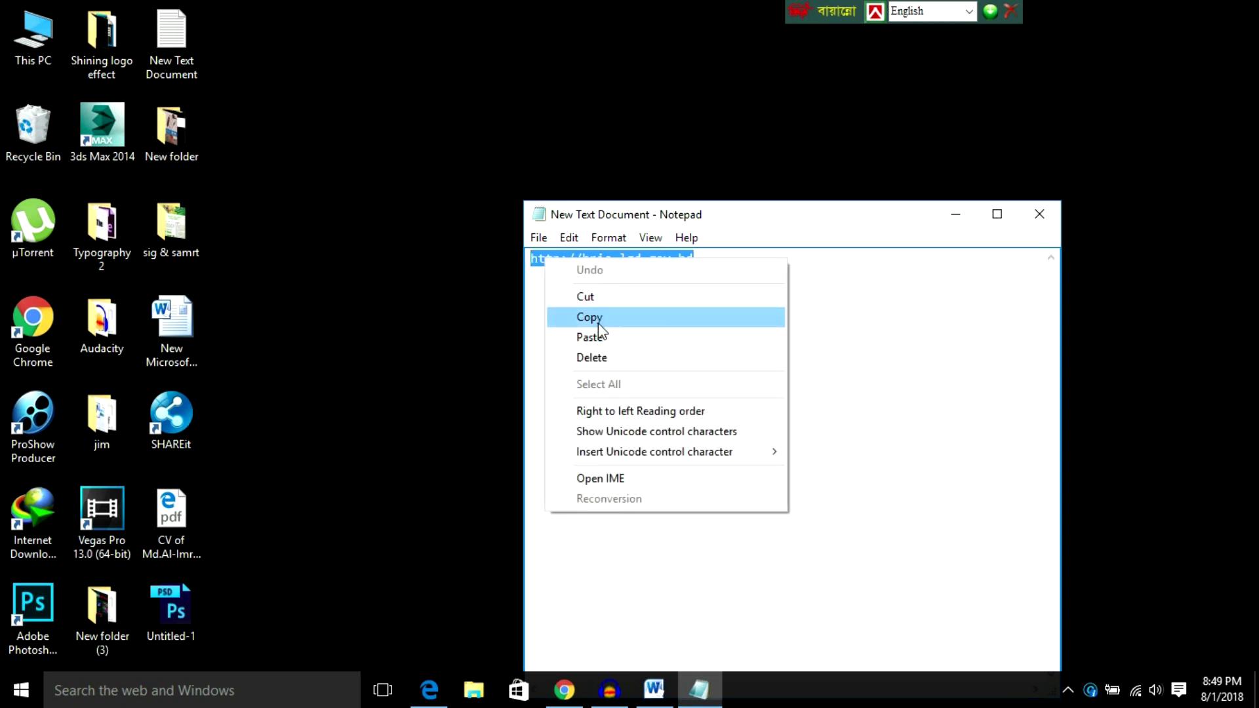
pyautogui.click(594, 319)
pyautogui.click(955, 214)
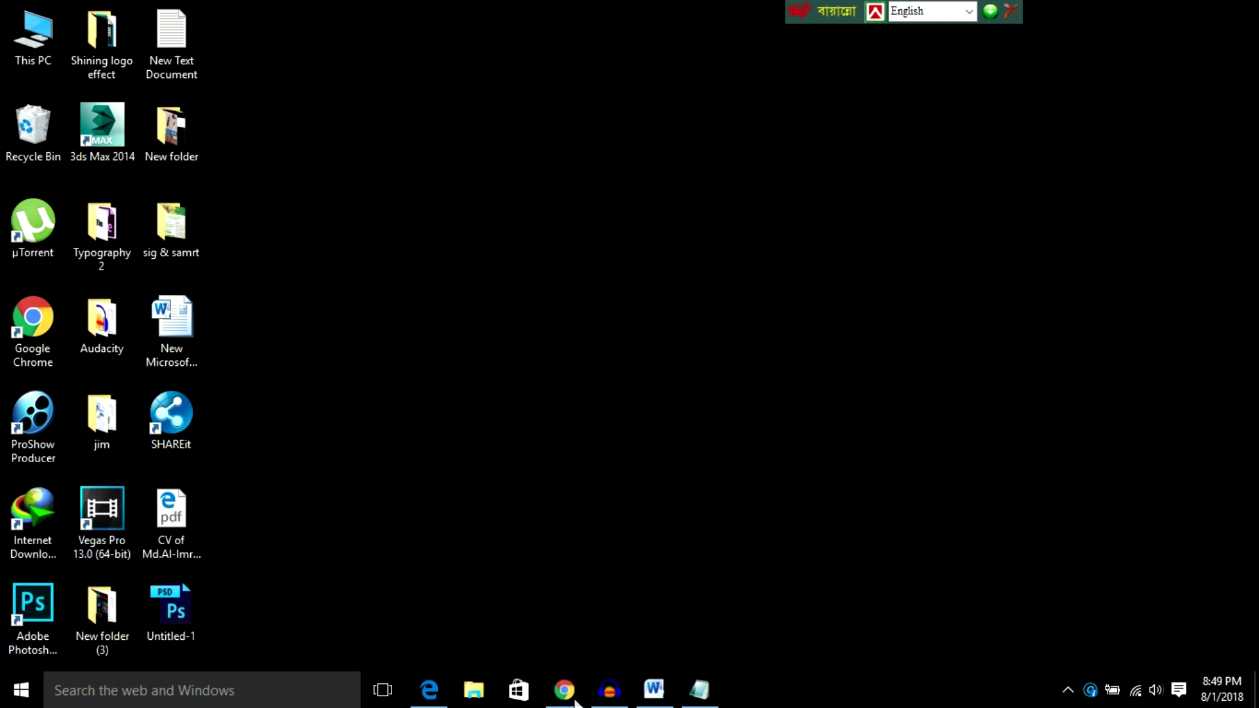
pyautogui.click(564, 690)
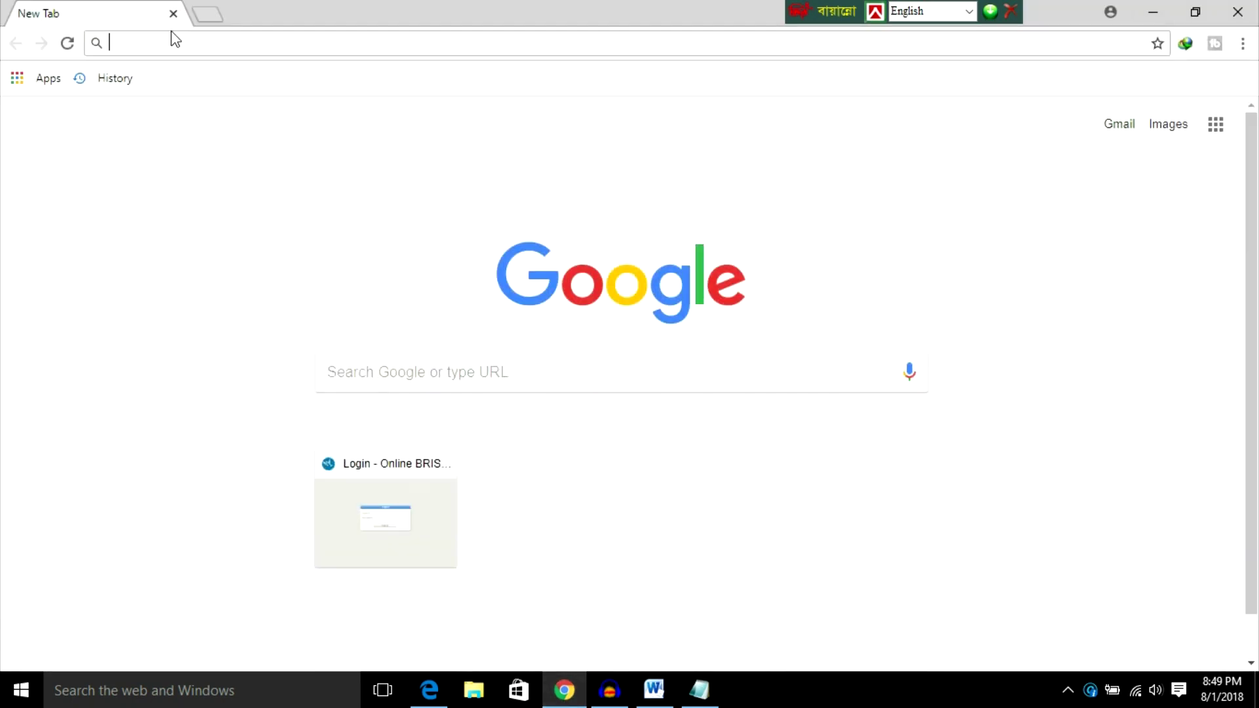
# Step: Search the pasted BRIS address, open the Online BRIS site and its আবেদন পত্র form
pyautogui.hotkey('ctrl', 'v')
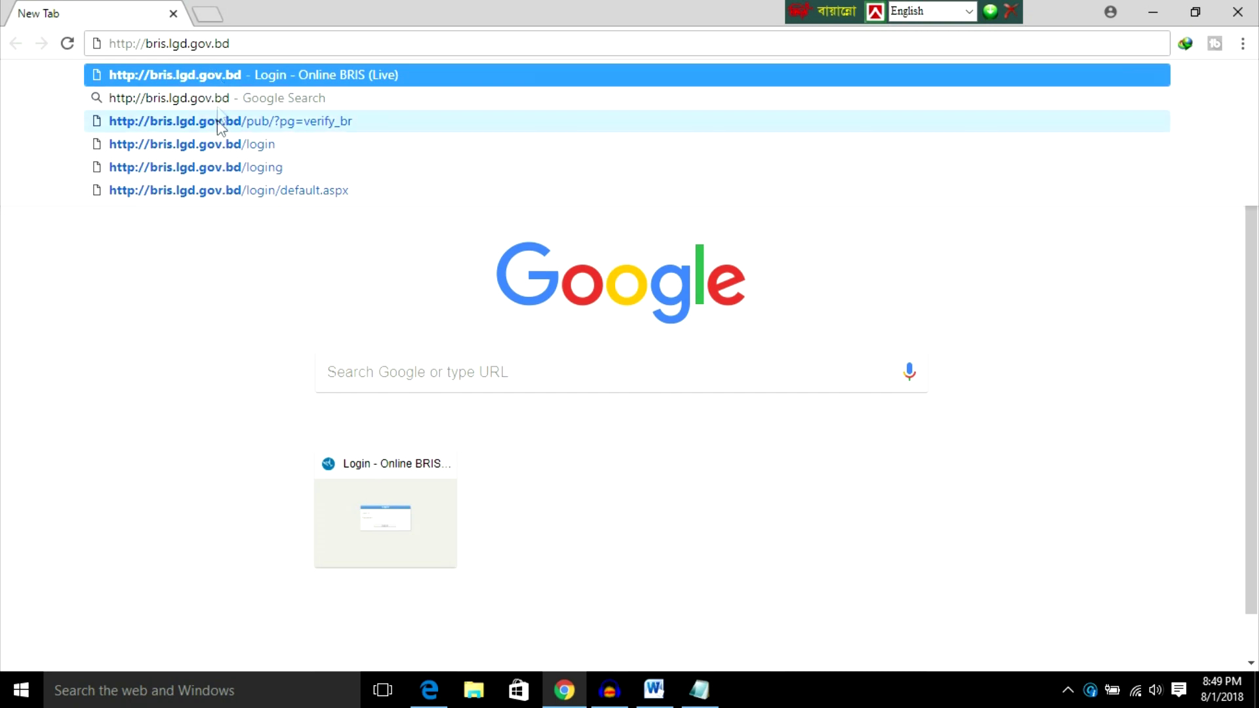
pyautogui.click(214, 97)
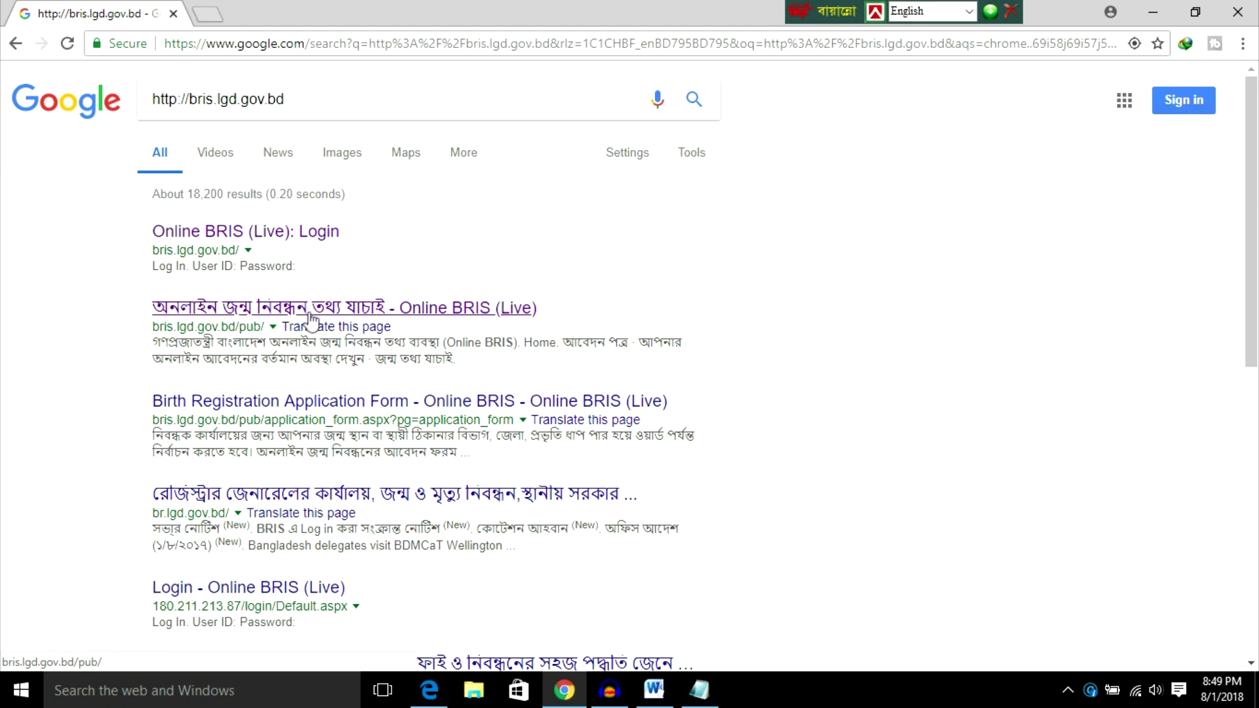
pyautogui.click(263, 320)
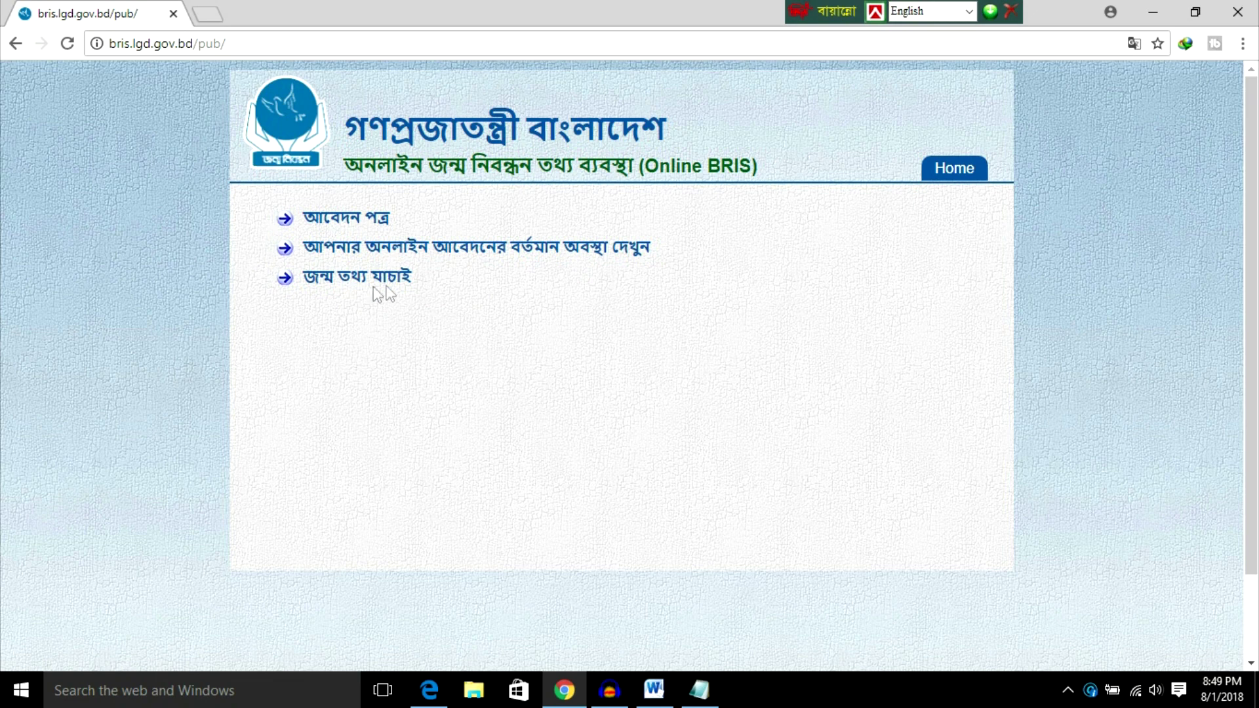
pyautogui.click(345, 229)
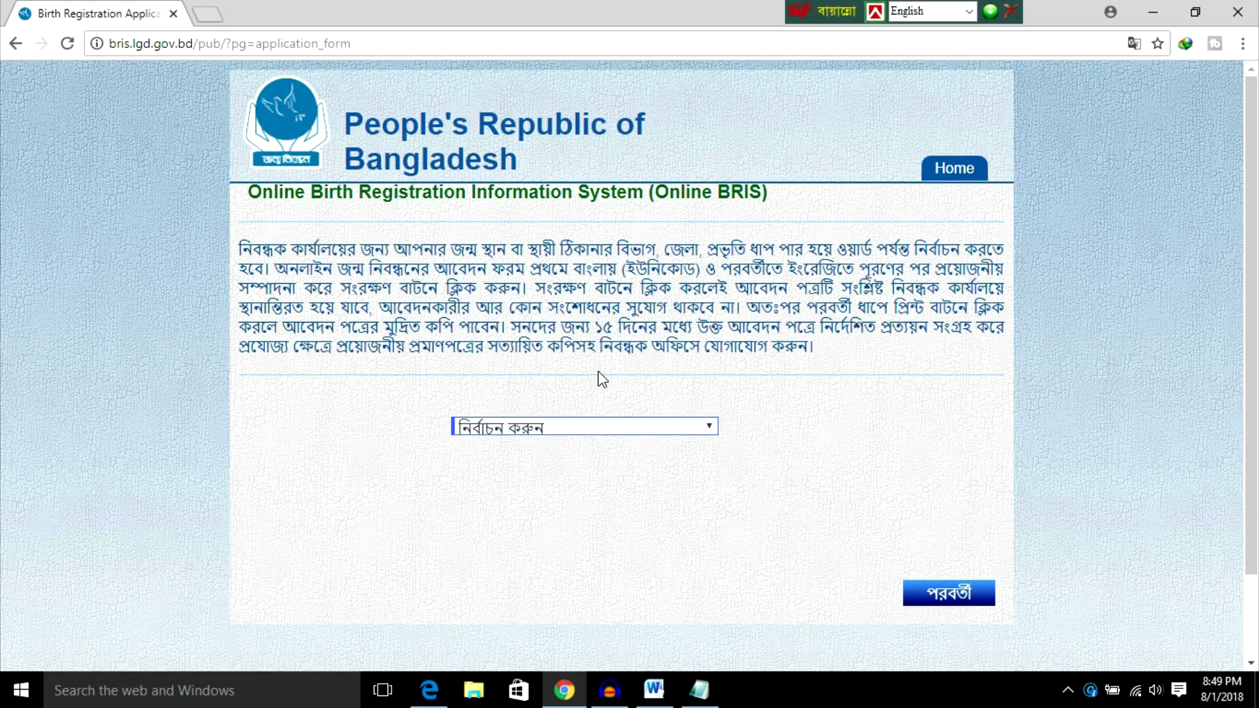
# Step: Choose ঢাকা বিভাগ, মাদারীপুর, কালকিনি, সাহেবরামপুর and Ward - 6 as the registrar office
pyautogui.click(586, 433)
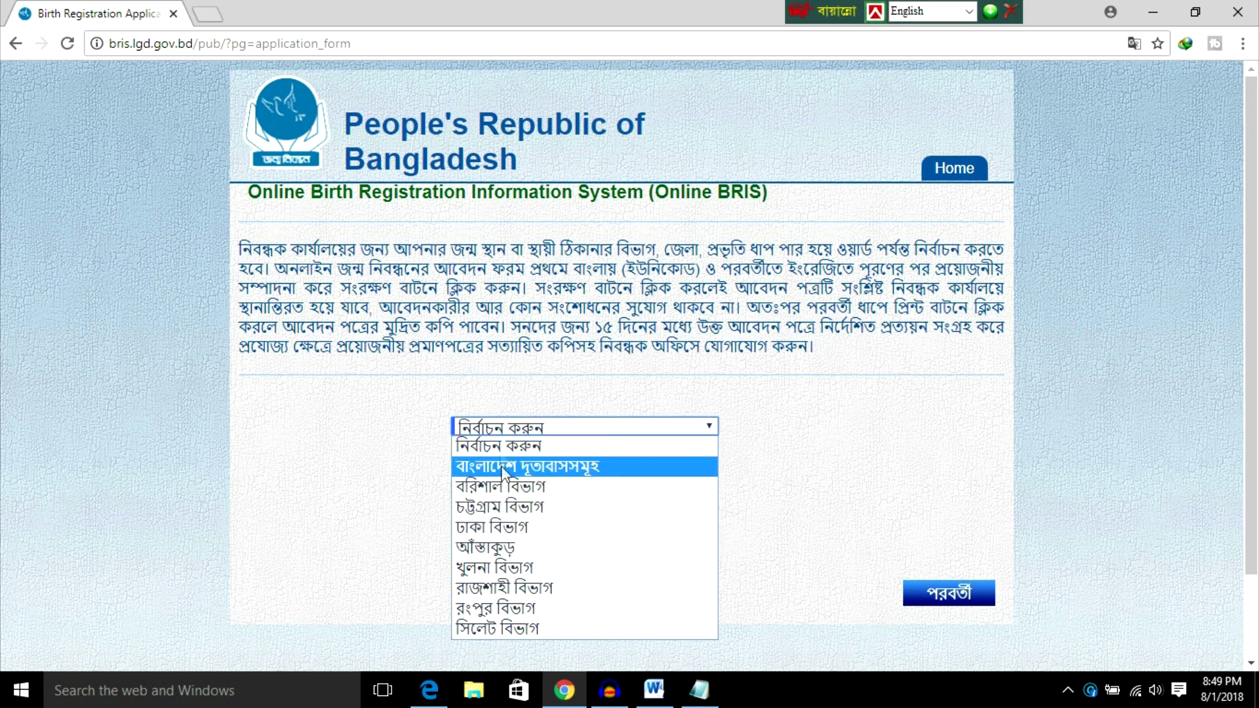
pyautogui.click(506, 527)
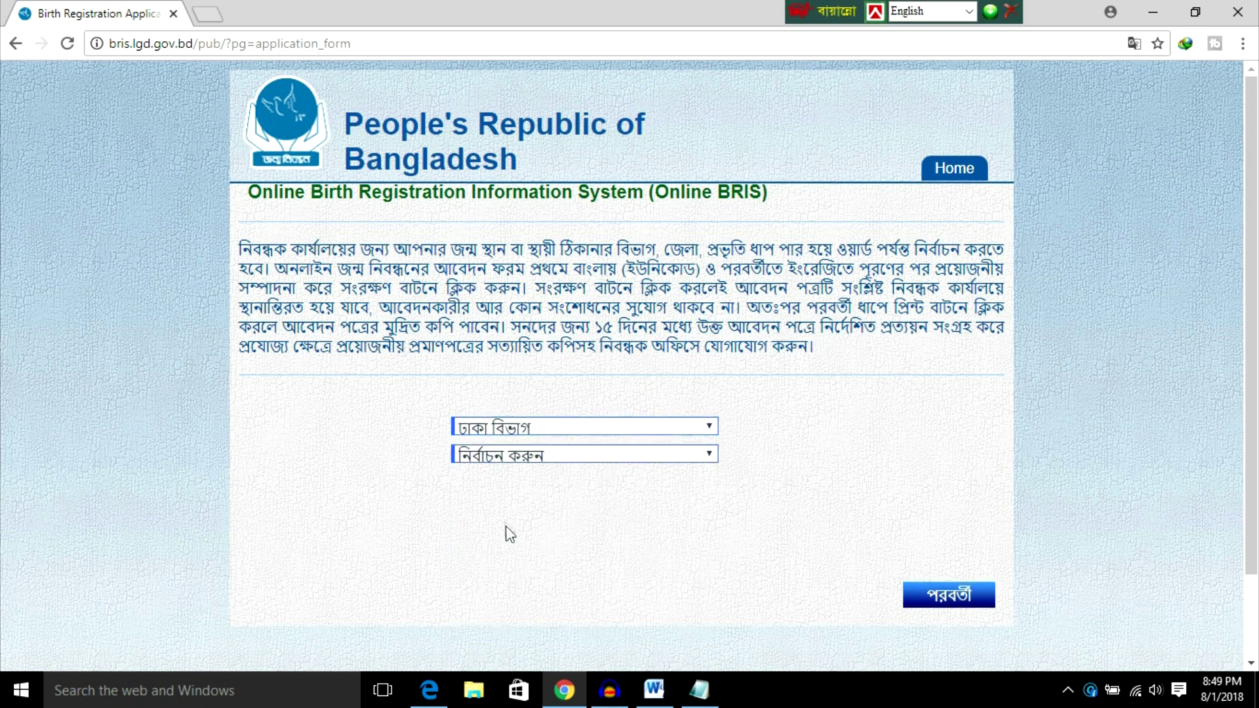
pyautogui.click(575, 454)
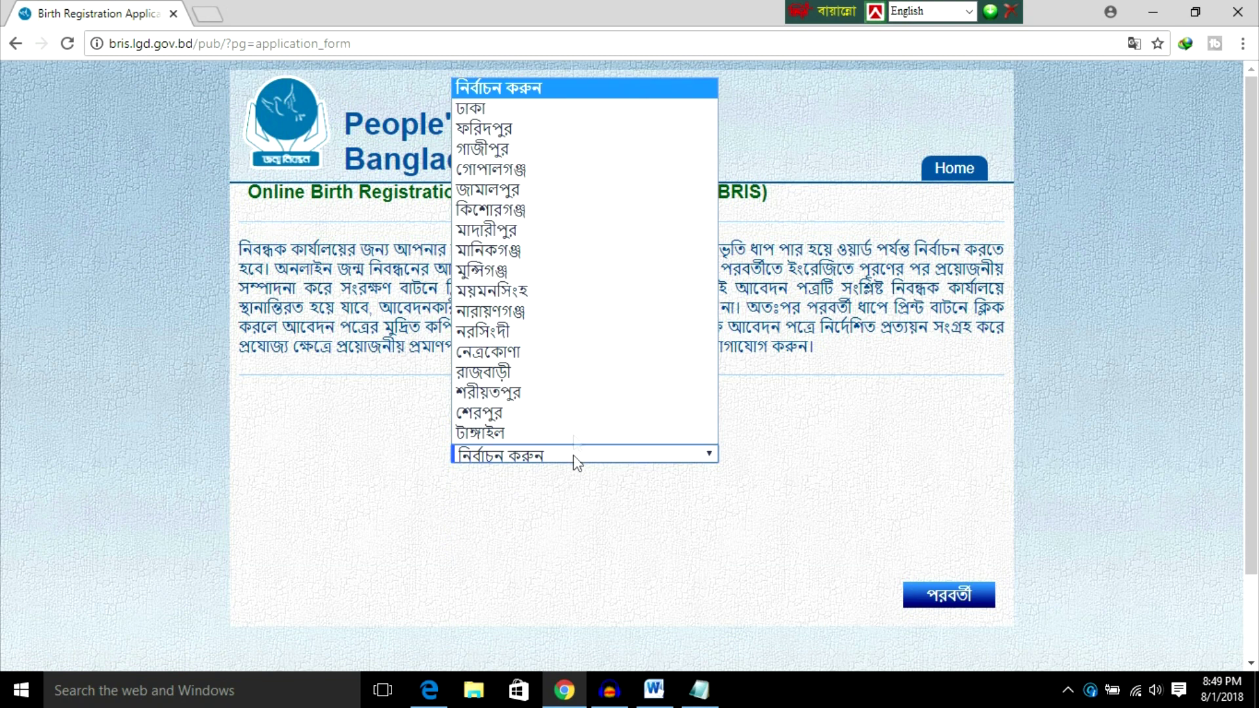
pyautogui.click(497, 230)
pyautogui.click(536, 484)
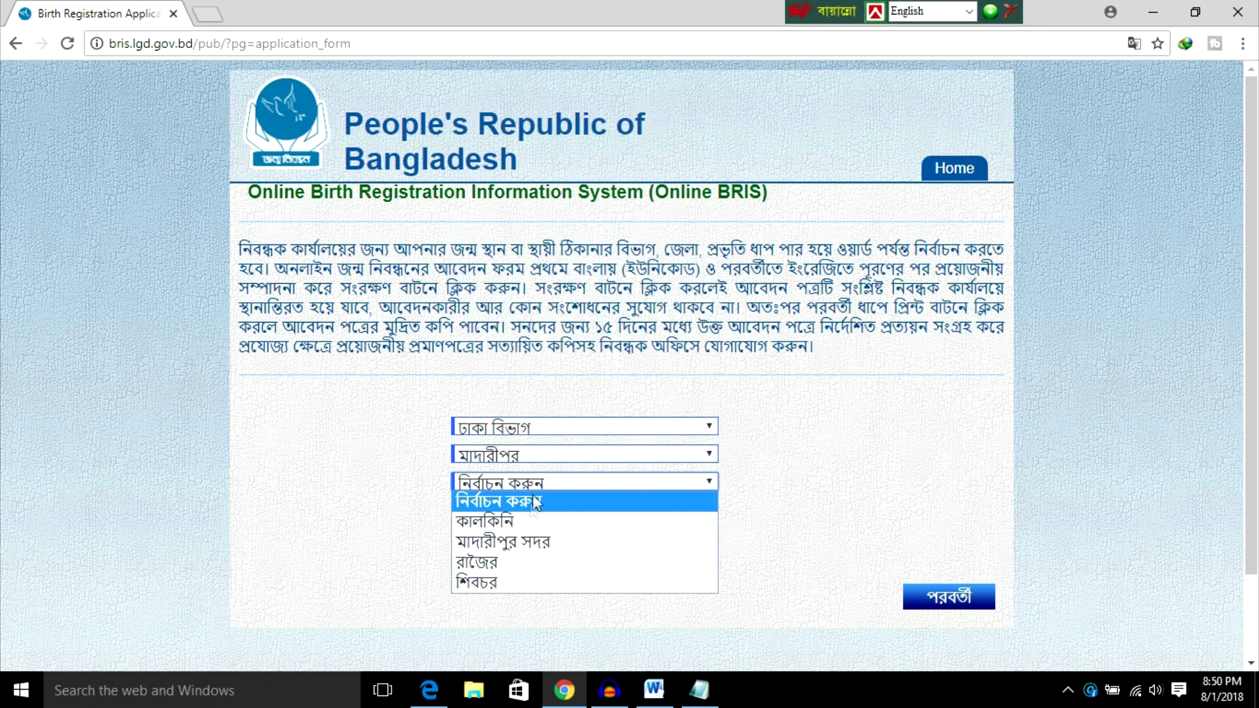
pyautogui.click(517, 524)
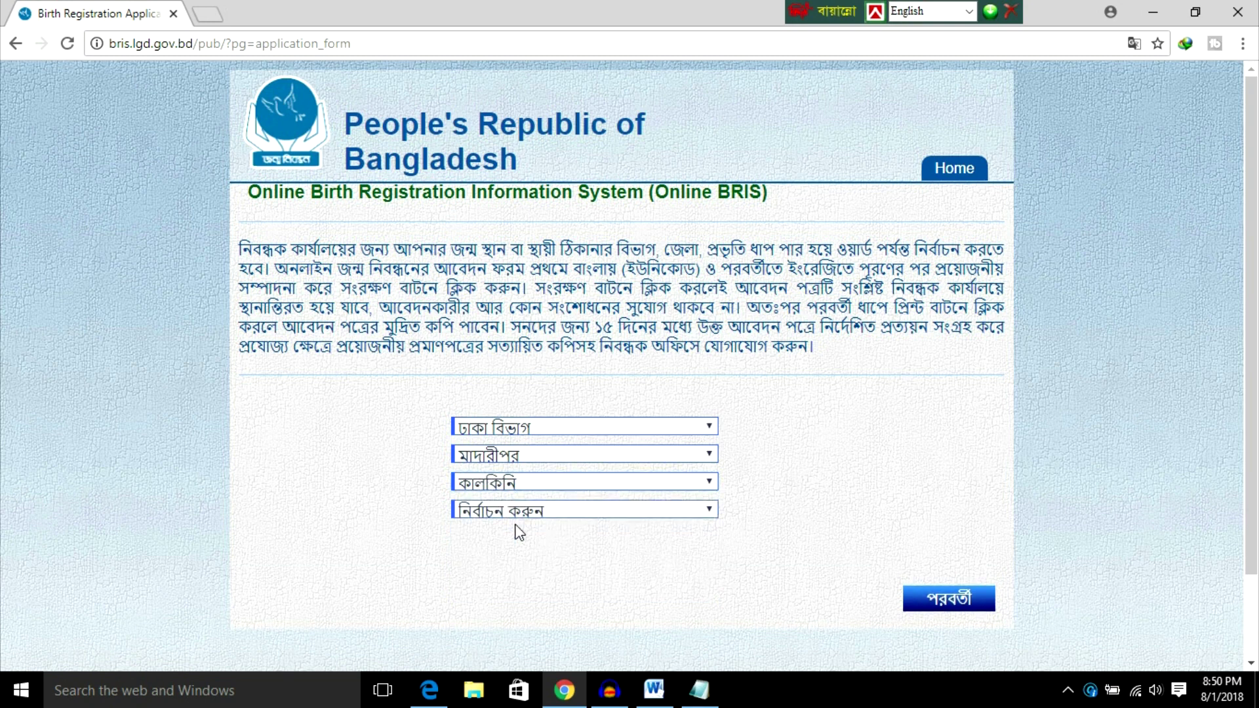
pyautogui.click(547, 511)
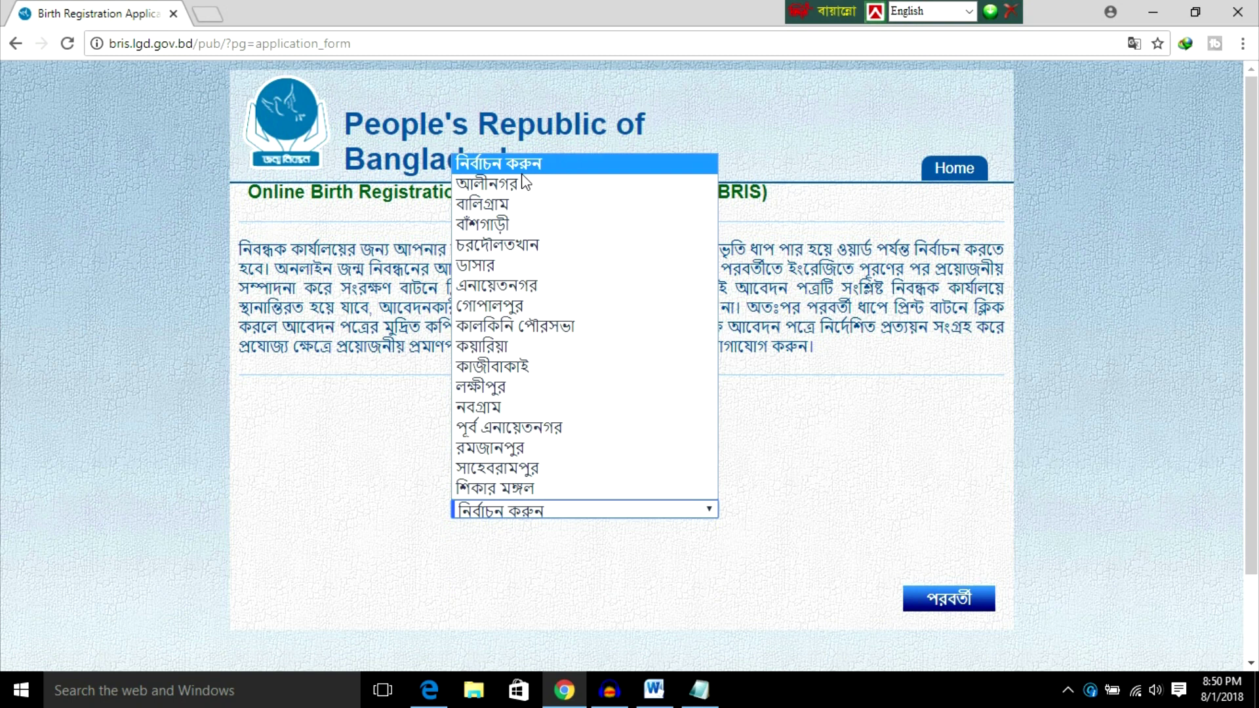
pyautogui.click(539, 467)
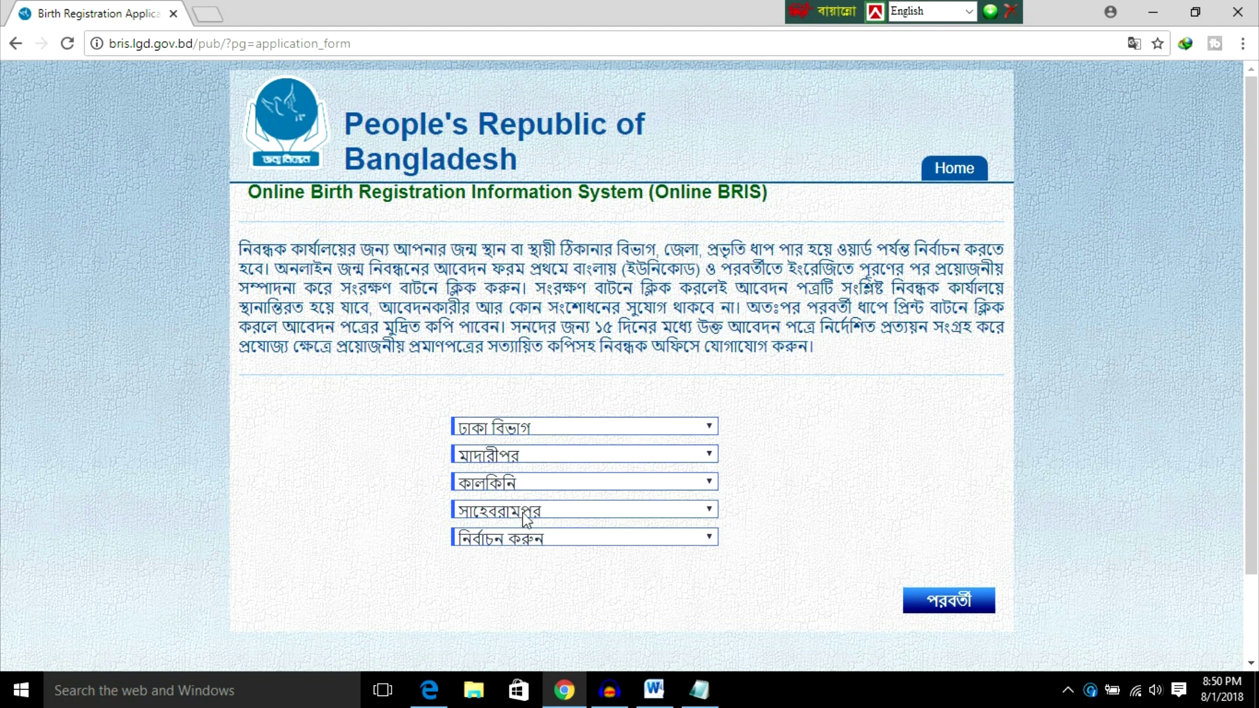
pyautogui.click(539, 542)
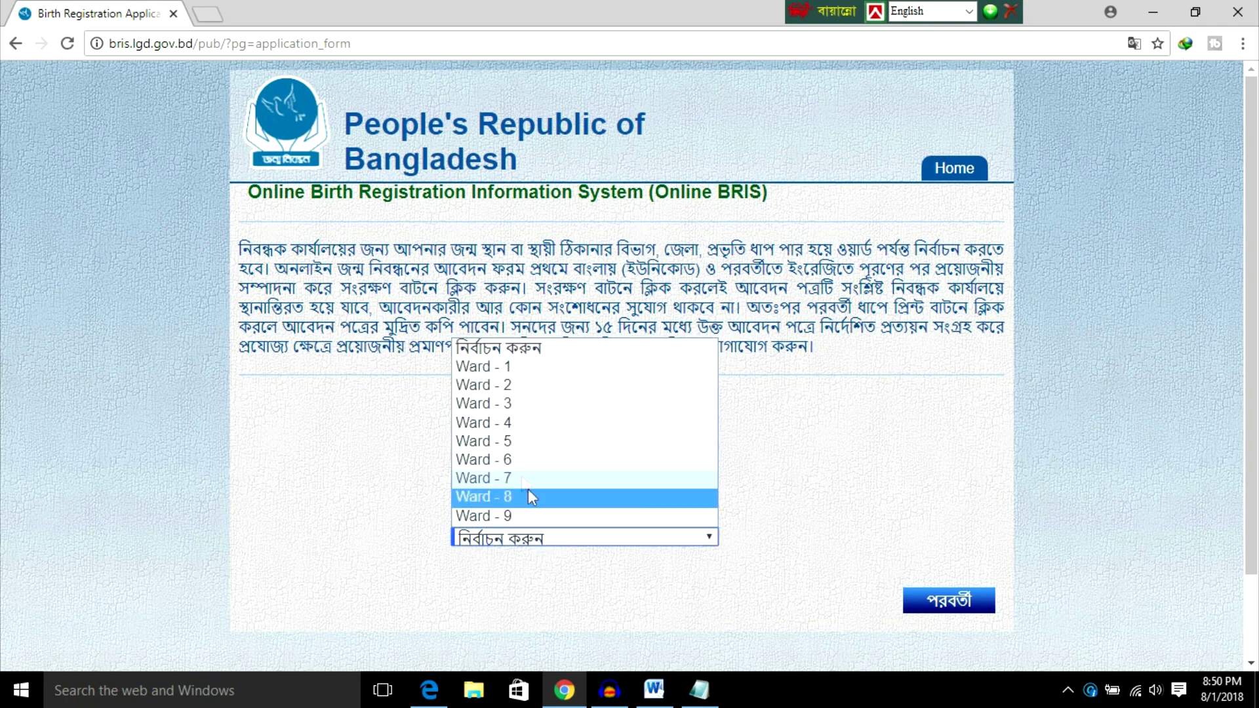
pyautogui.click(512, 460)
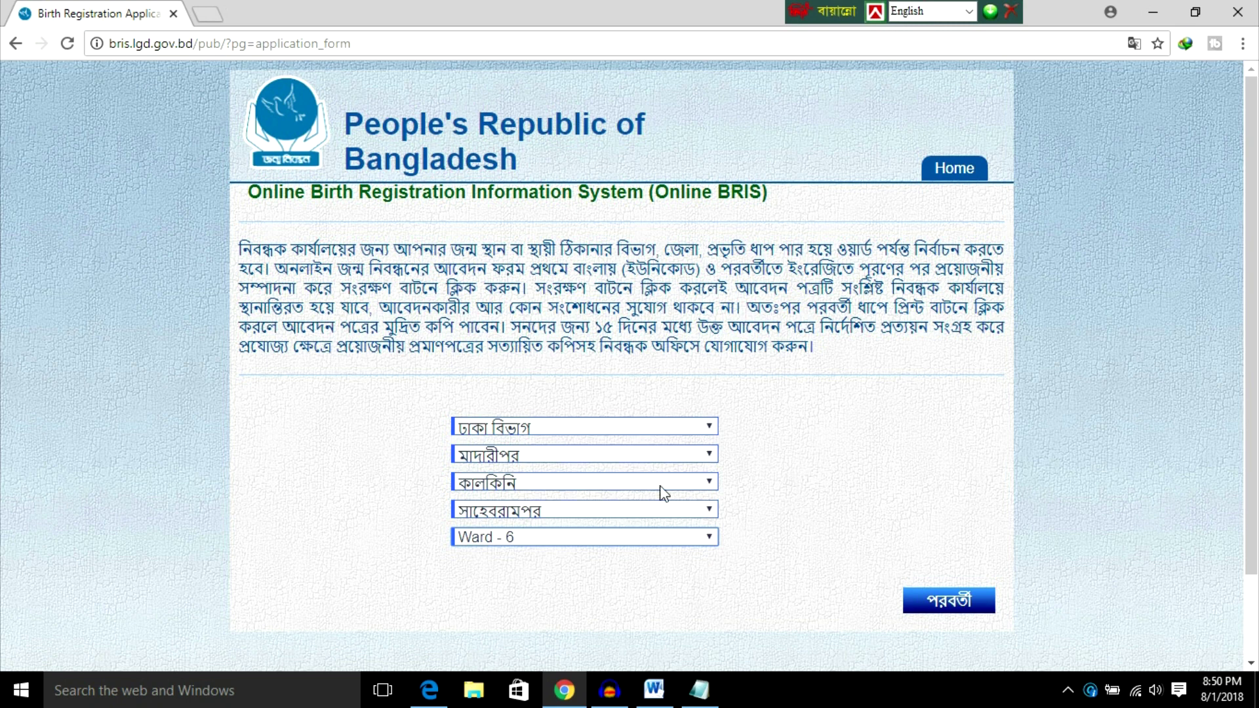
# Step: Continue to the applicant details form, then bring up the Word notes document
pyautogui.click(950, 603)
pyautogui.click(432, 327)
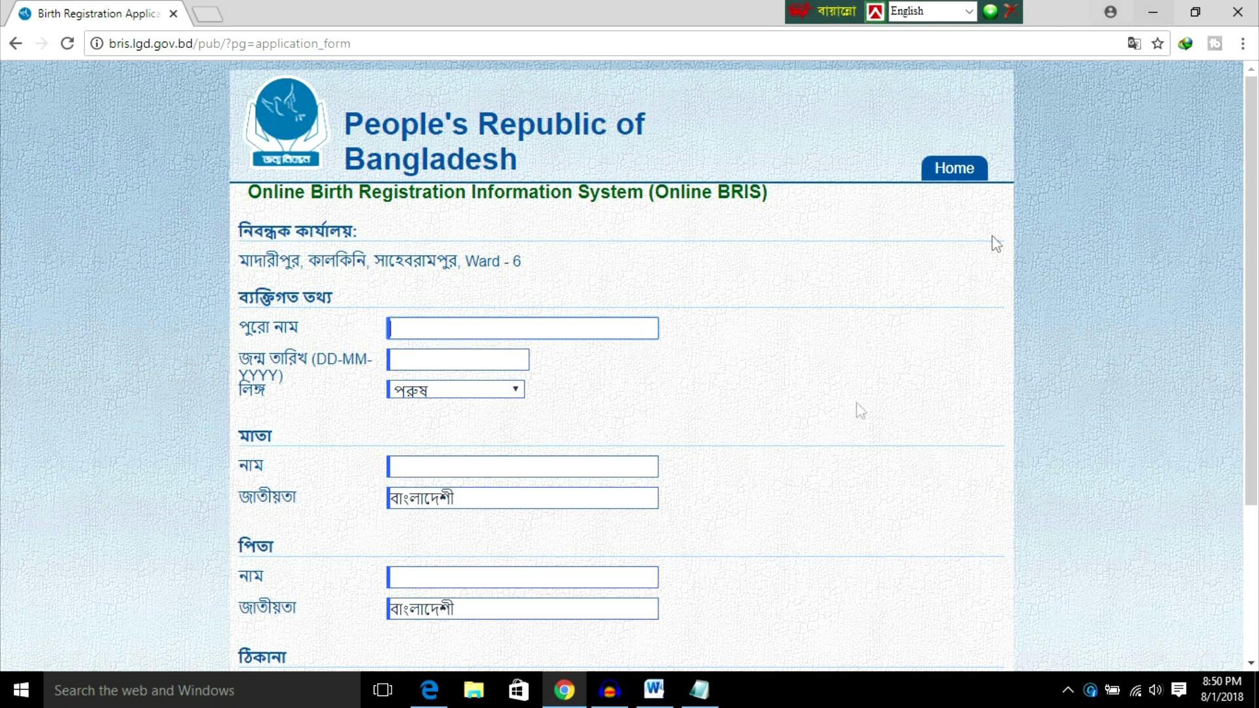
pyautogui.click(654, 690)
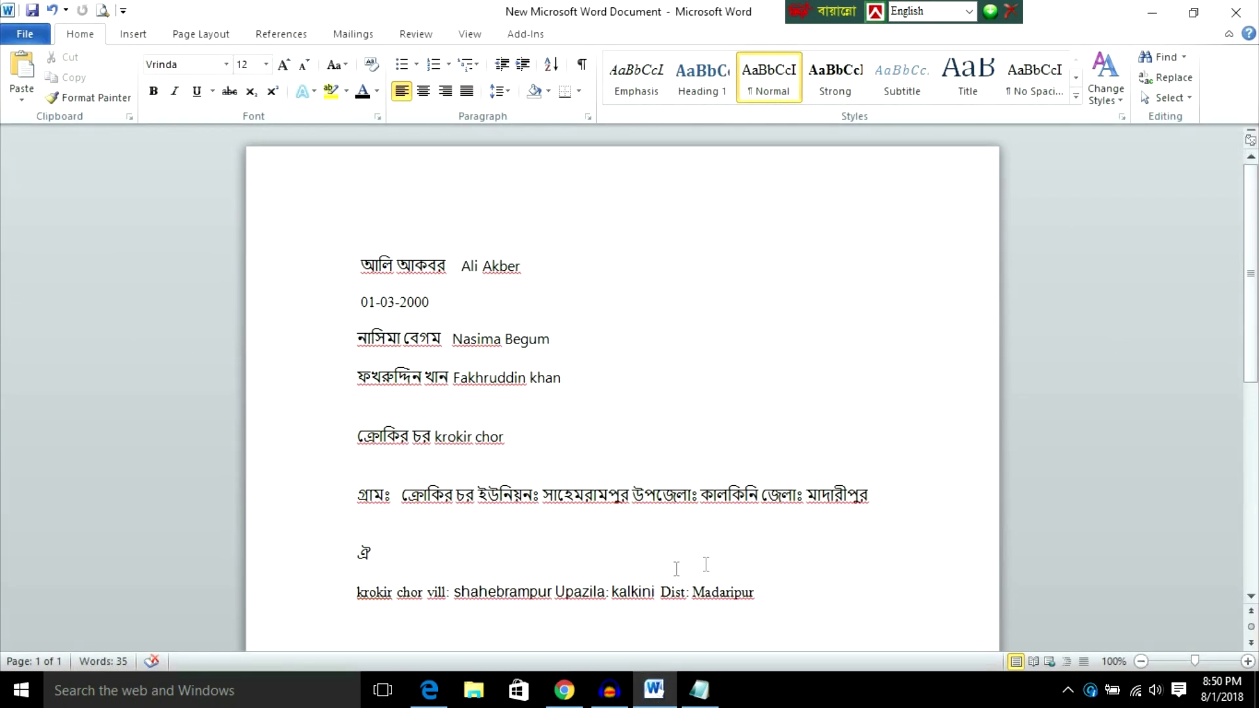
# Step: Copy the applicant's Bangla name from the first line of the Word notes, then return to Chrome
pyautogui.moveTo(361, 266); pyautogui.dragTo(423, 272)
pyautogui.rightClick(423, 272)
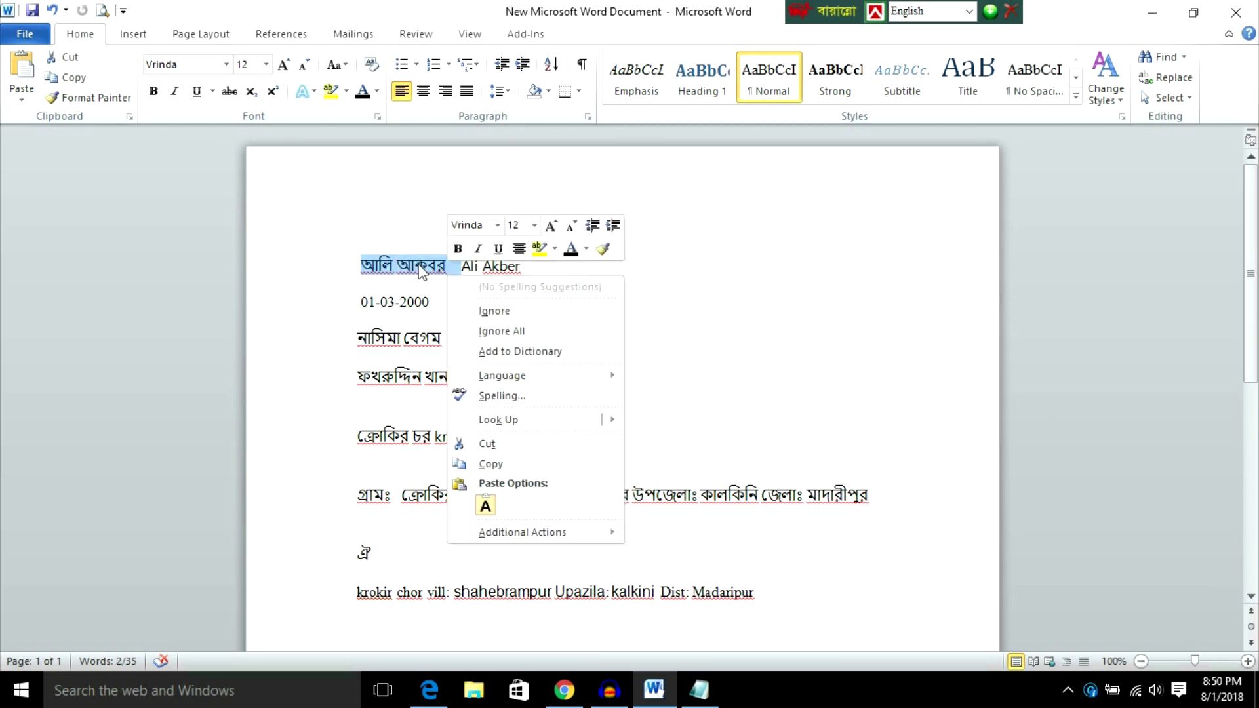
pyautogui.click(495, 465)
pyautogui.hotkey('alt', 'Tab')
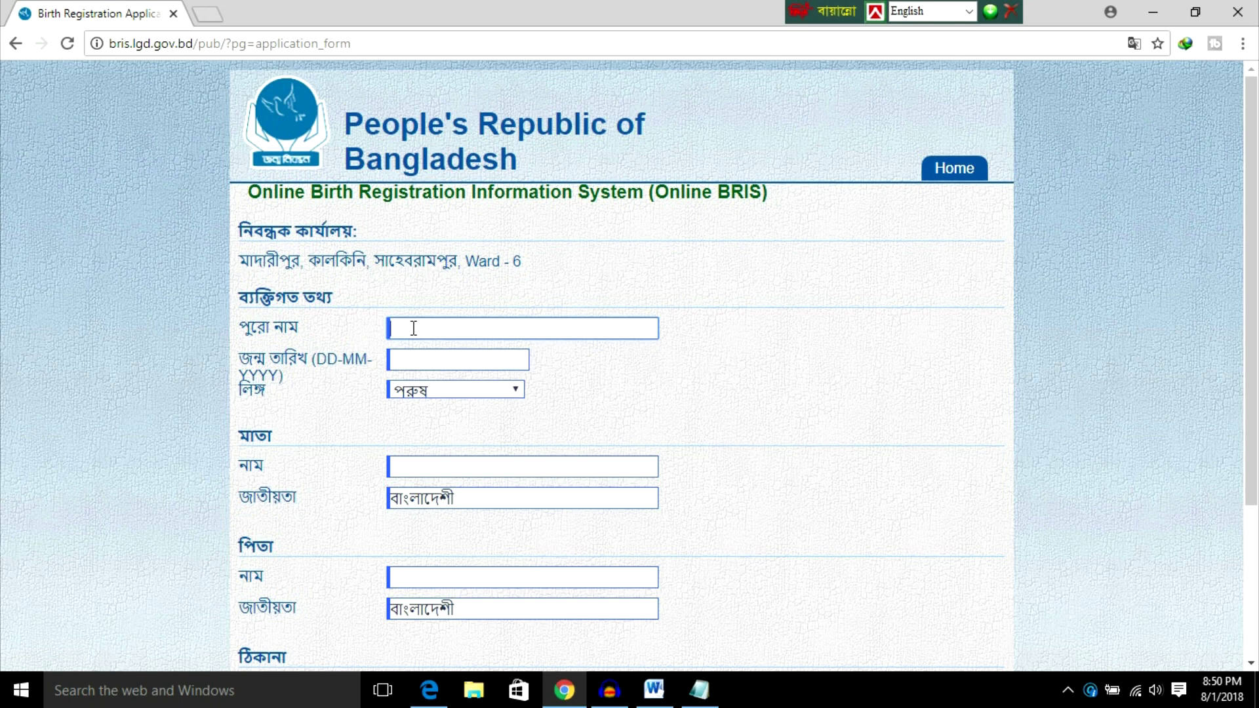
# Step: Switch Bangla typing to Unicode, type the applicant's full name, then minimize Chrome
pyautogui.click(967, 12)
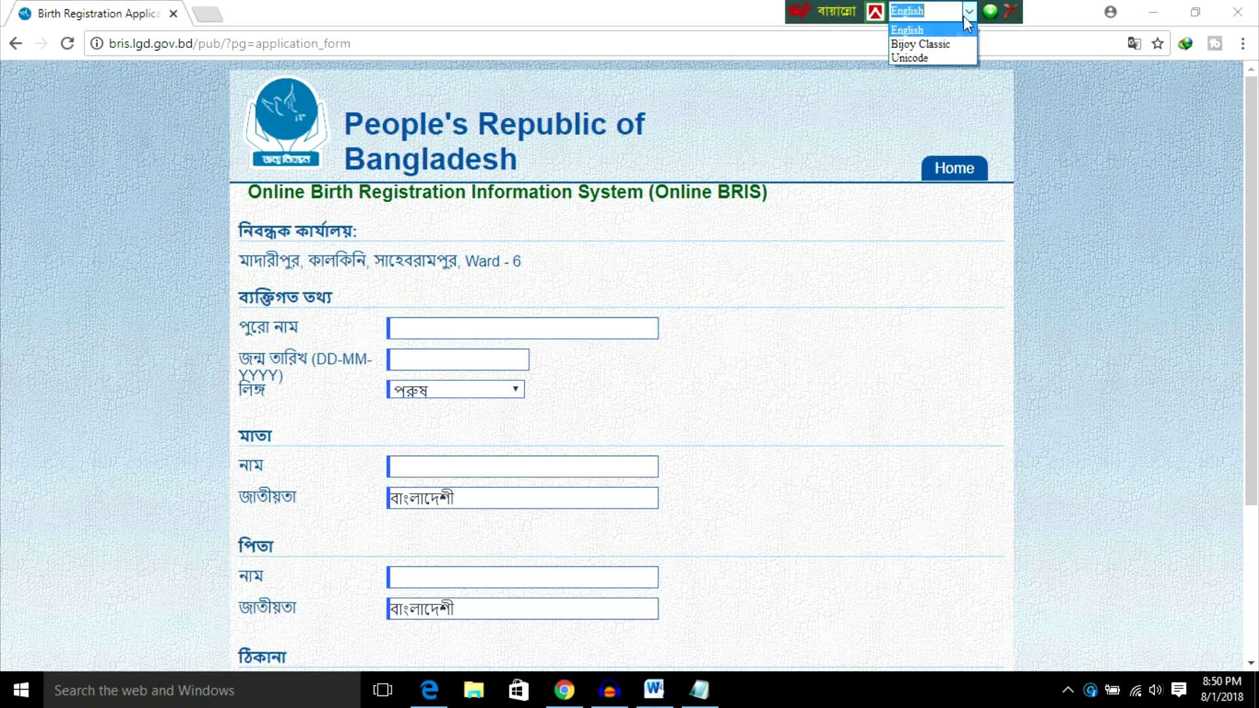
pyautogui.click(918, 58)
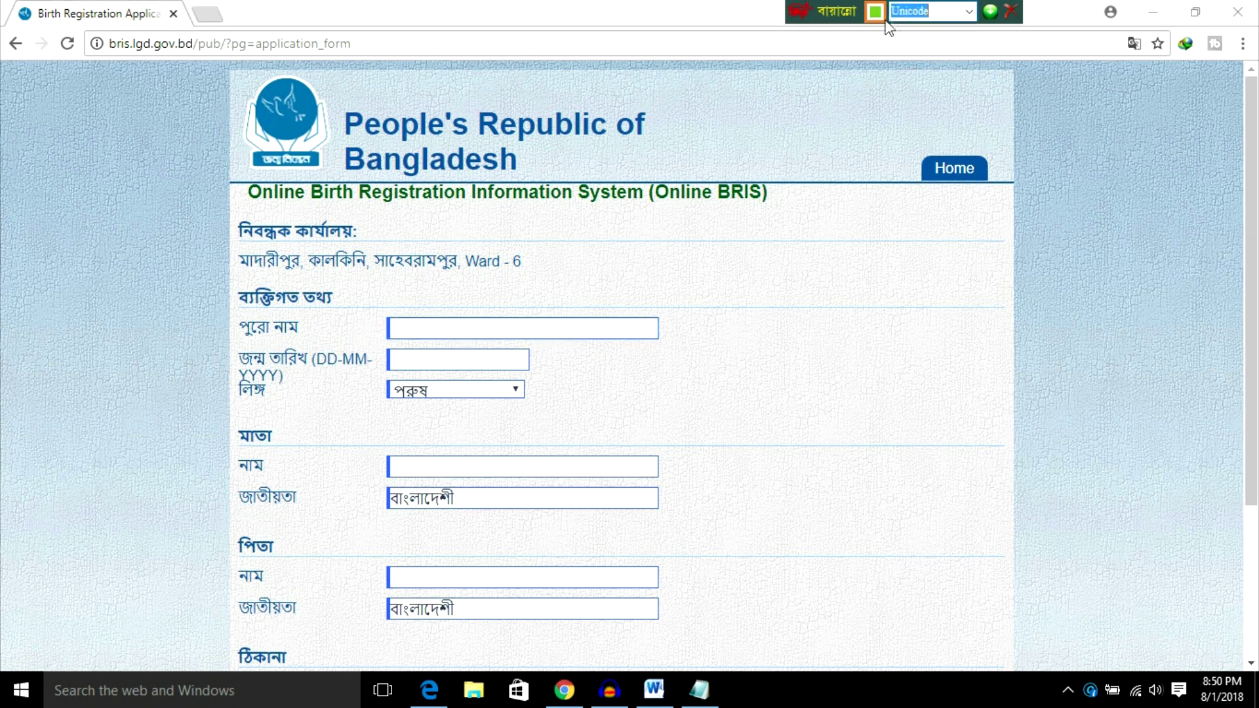
pyautogui.click(419, 327)
pyautogui.write('ি')
pyautogui.press('BackSpace')
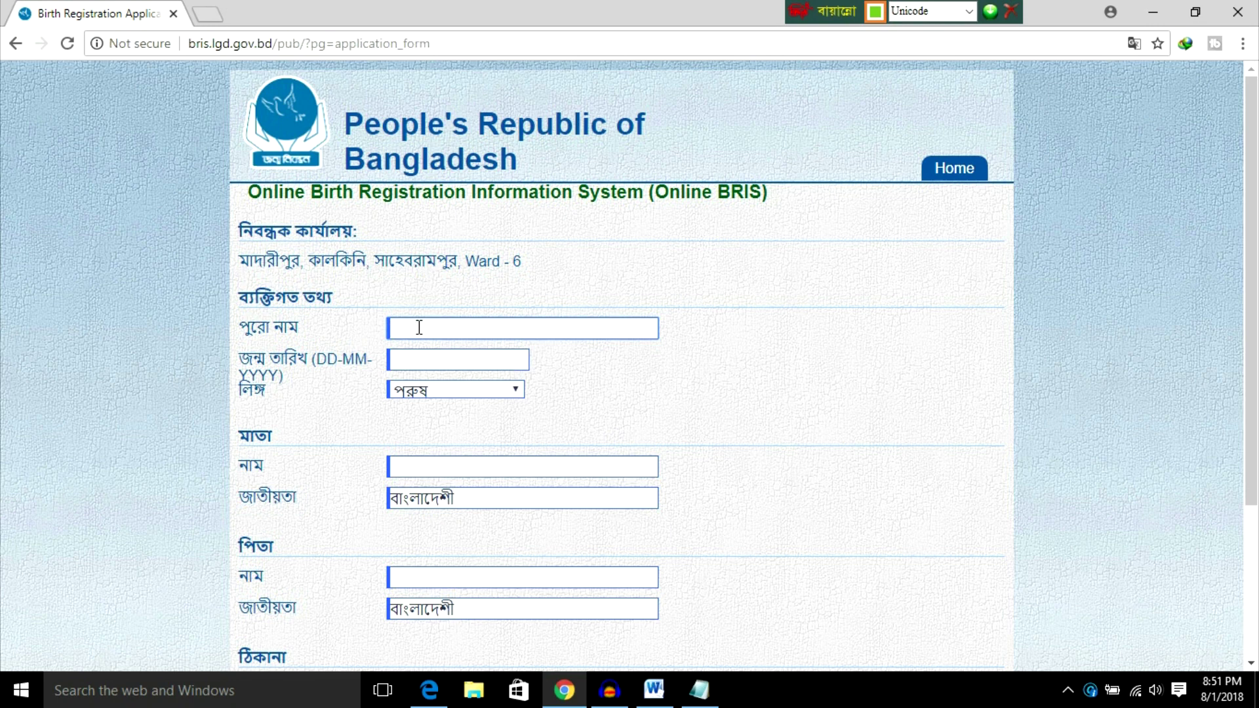
pyautogui.click(425, 357)
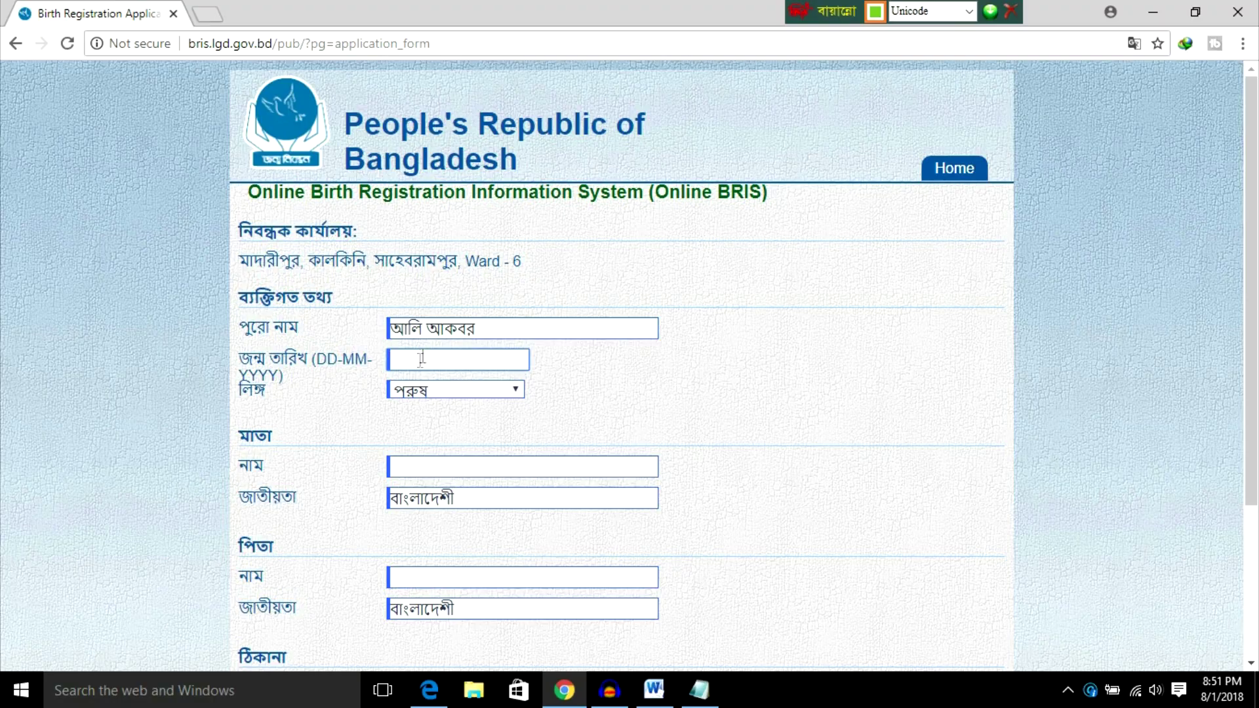
pyautogui.click(1152, 11)
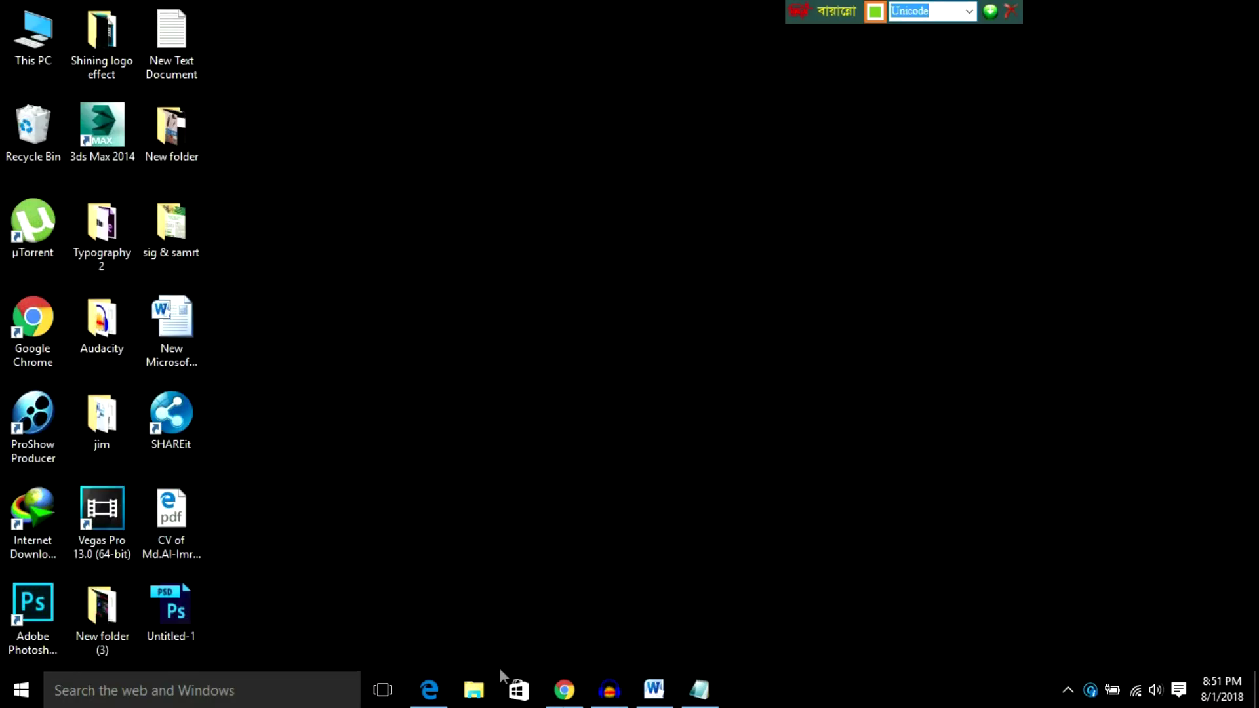
pyautogui.click(653, 688)
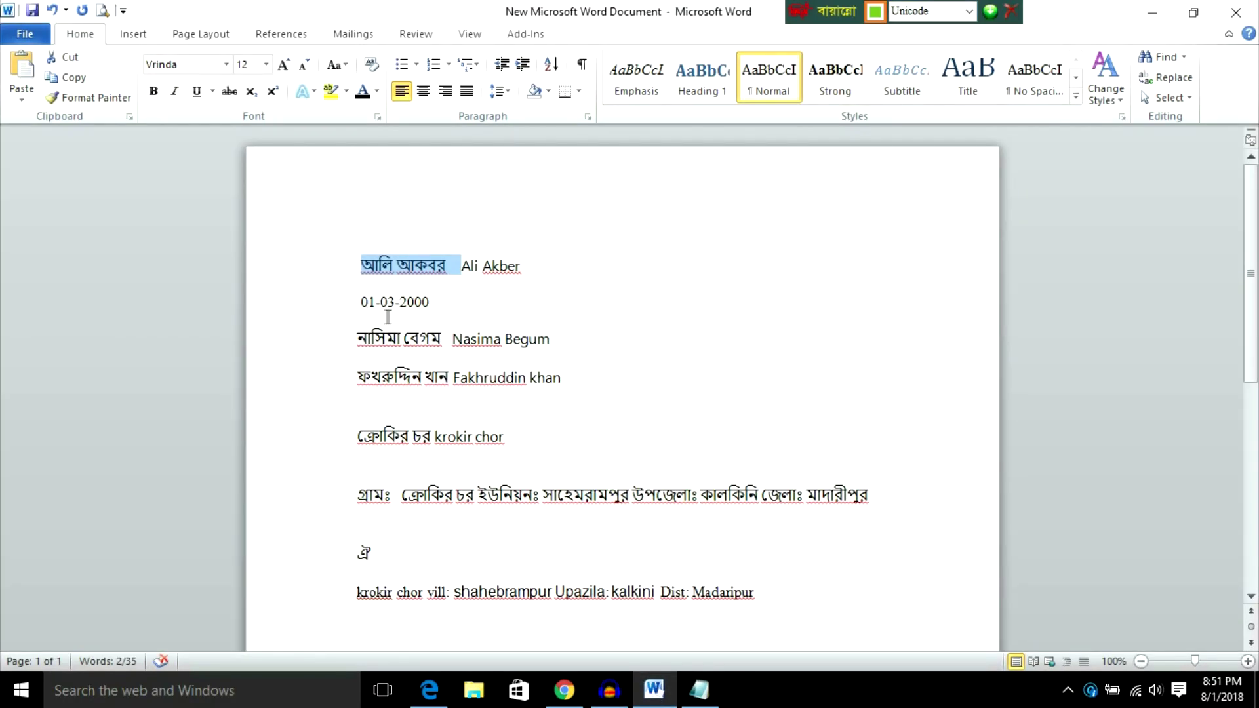
pyautogui.click(1152, 12)
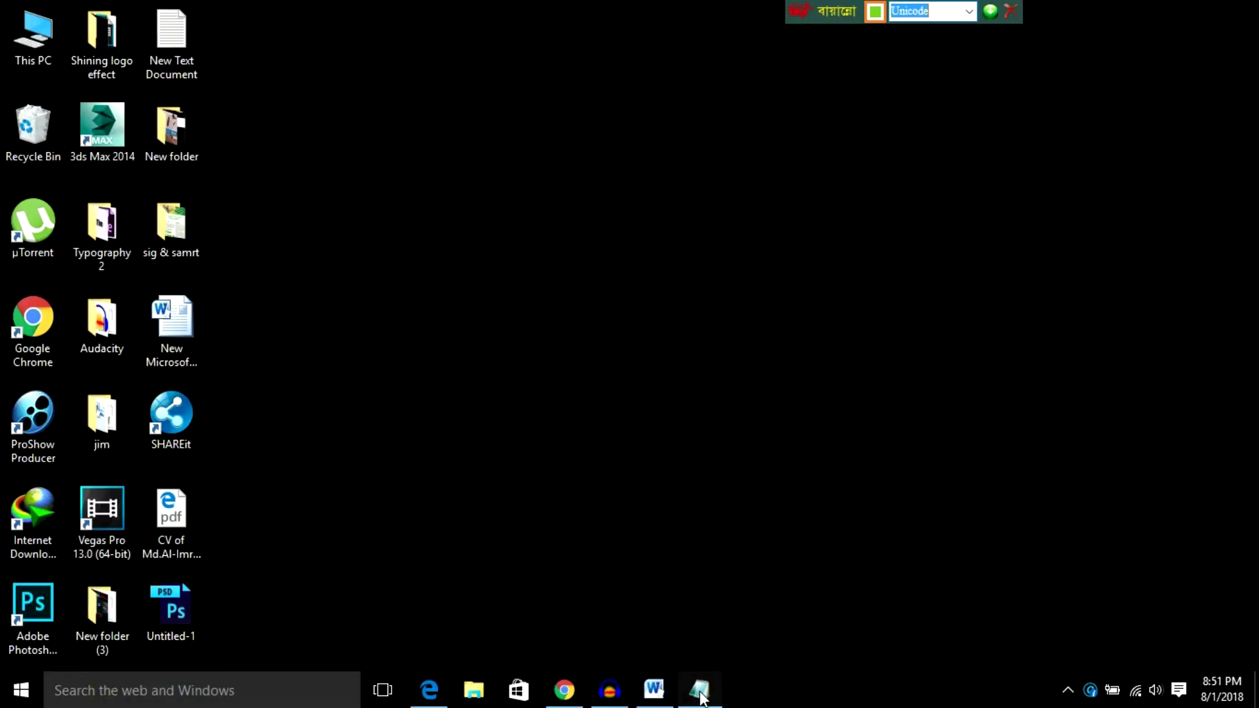
pyautogui.moveTo(609, 698)
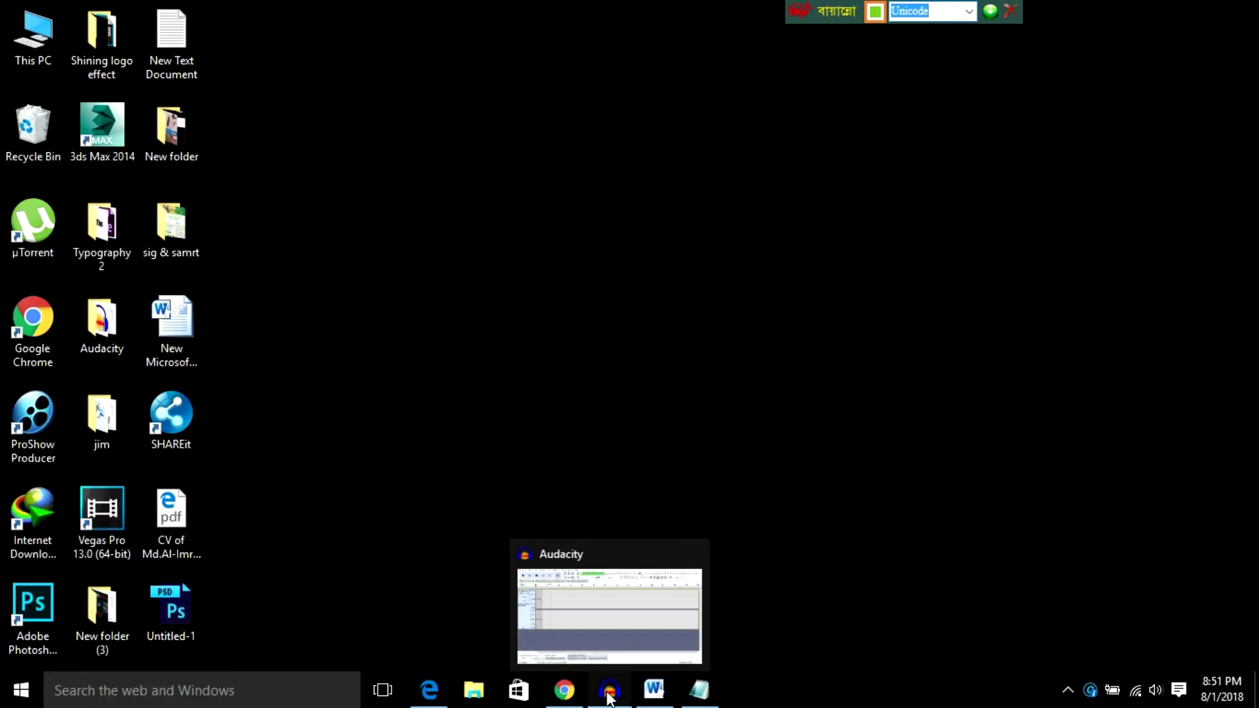
pyautogui.click(564, 690)
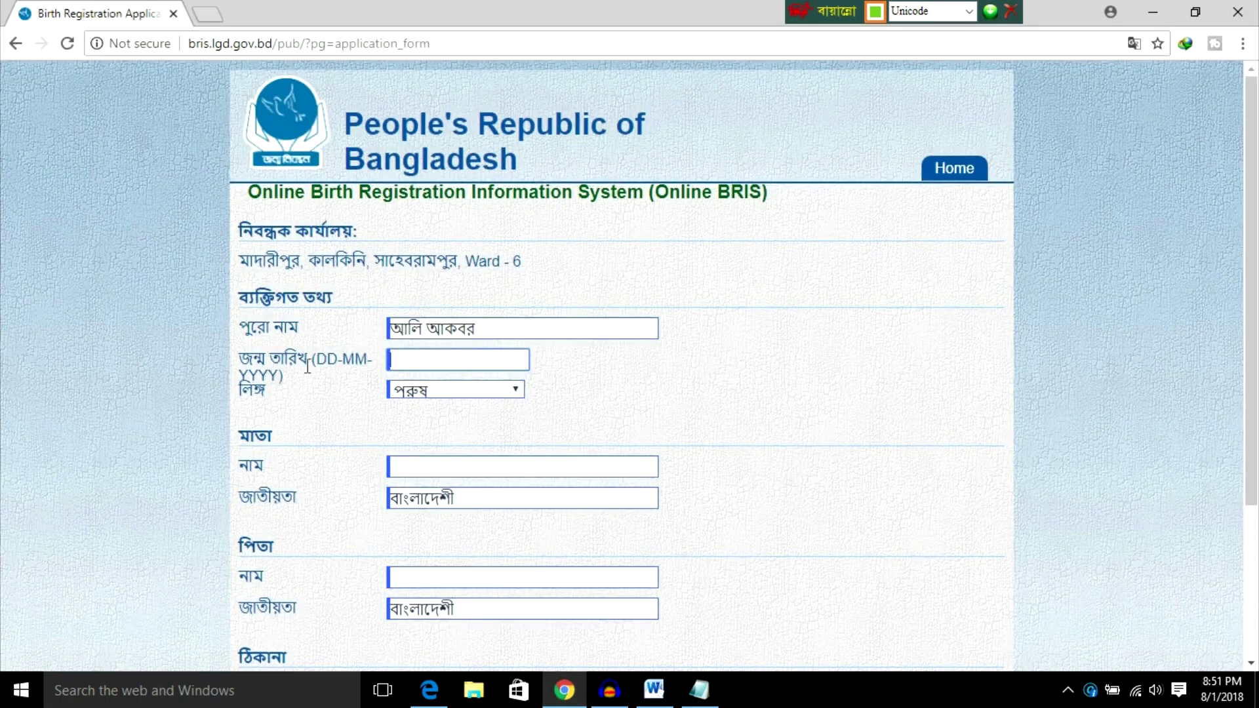
pyautogui.click(398, 359)
pyautogui.click(449, 390)
pyautogui.click(447, 388)
# Step: Fill in the mother's name, checking it against the Word notes
pyautogui.click(410, 469)
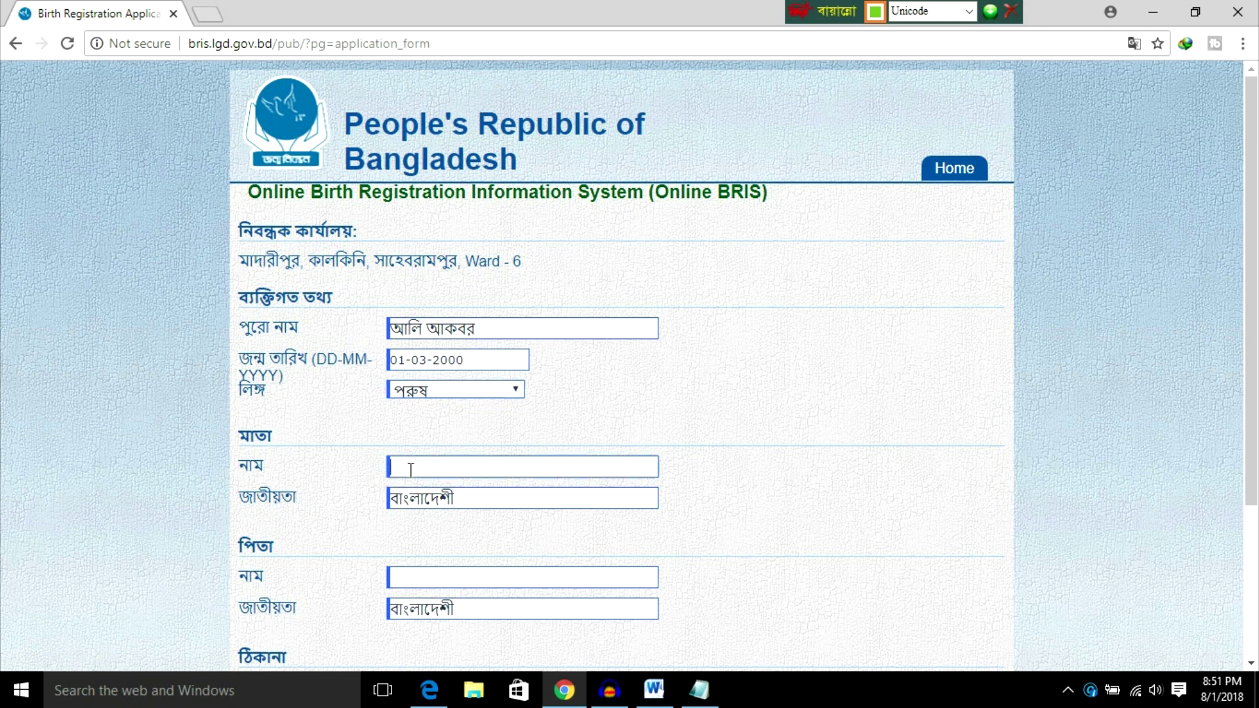
pyautogui.click(1152, 12)
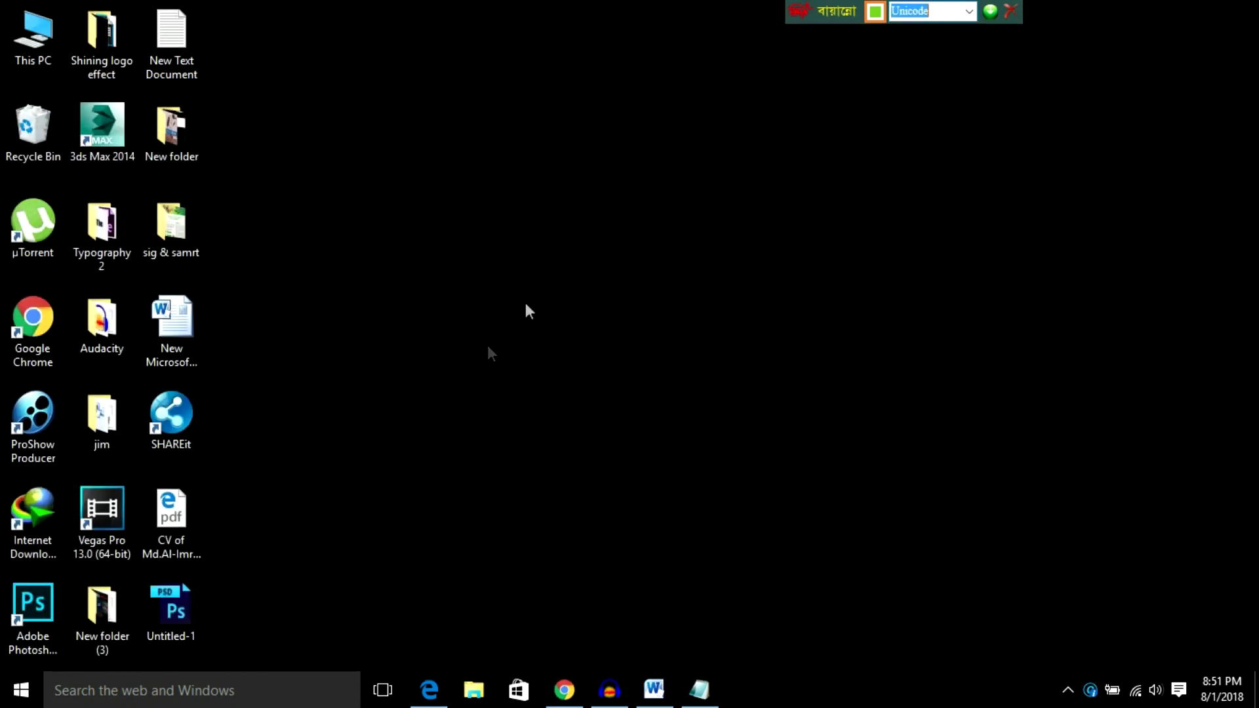
pyautogui.click(653, 689)
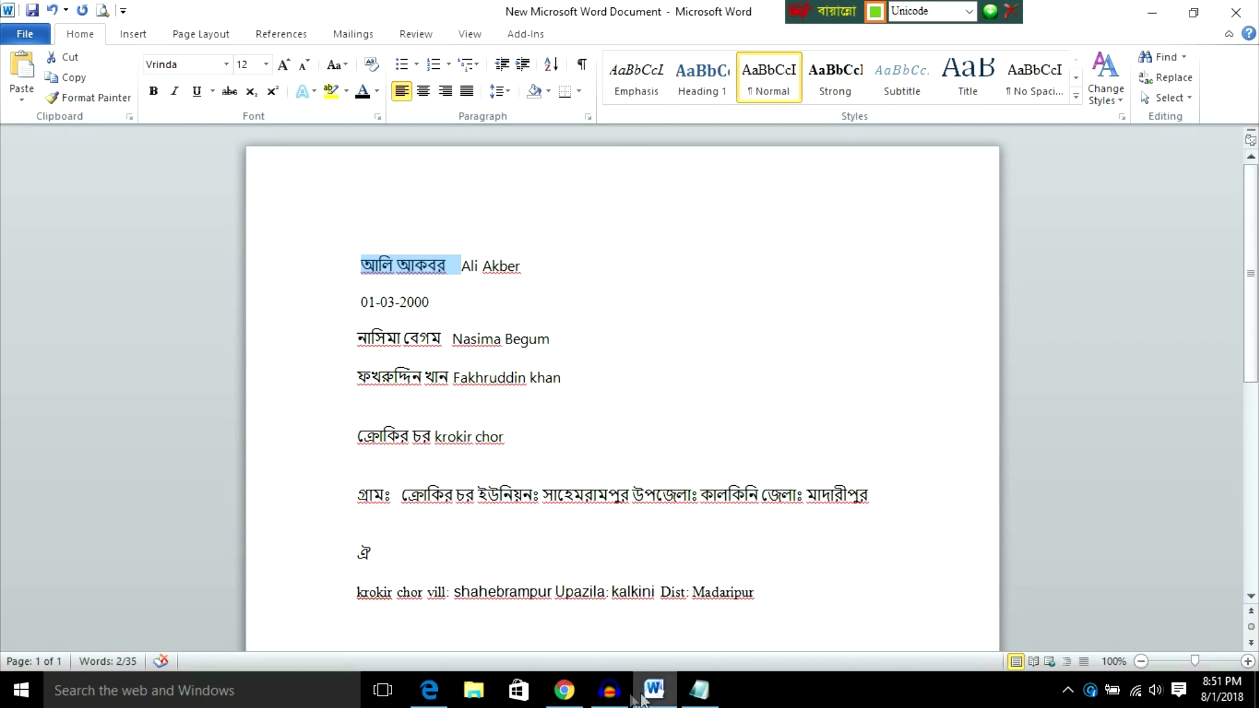
pyautogui.click(564, 690)
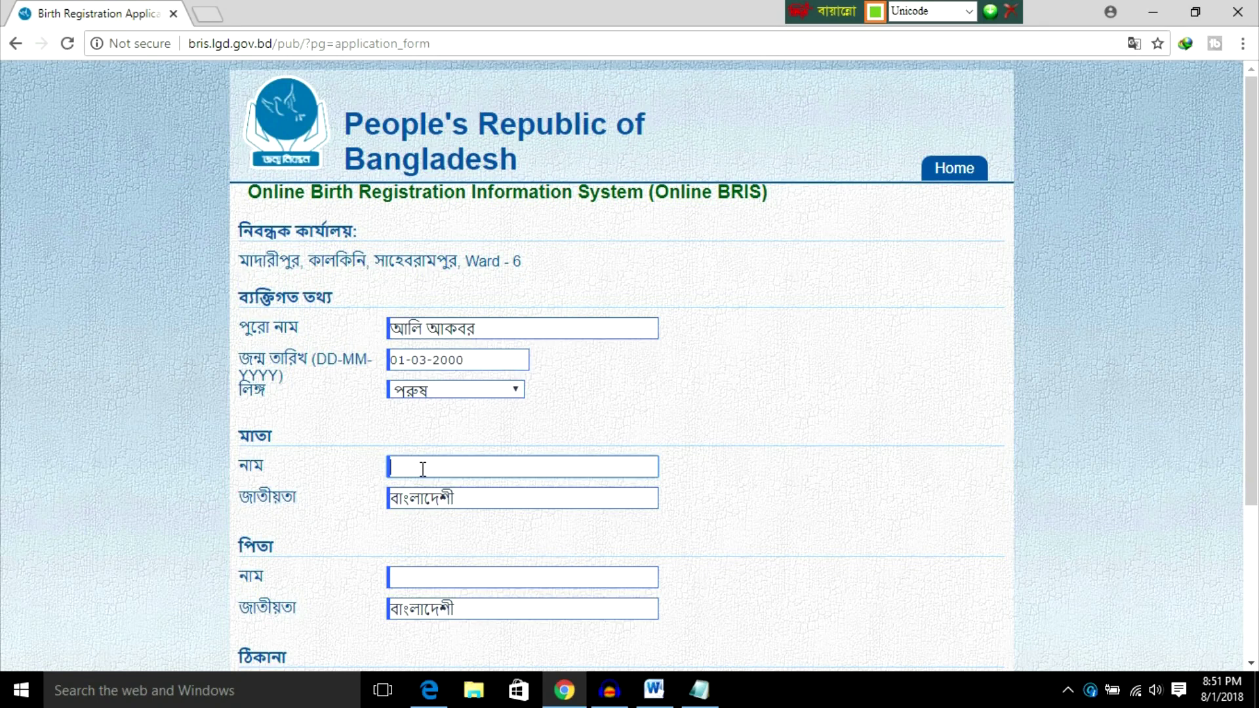
pyautogui.click(423, 468)
# Step: Enter the father's name on the form, as listed in the Word notes
pyautogui.scroll(-3, 424, 514)
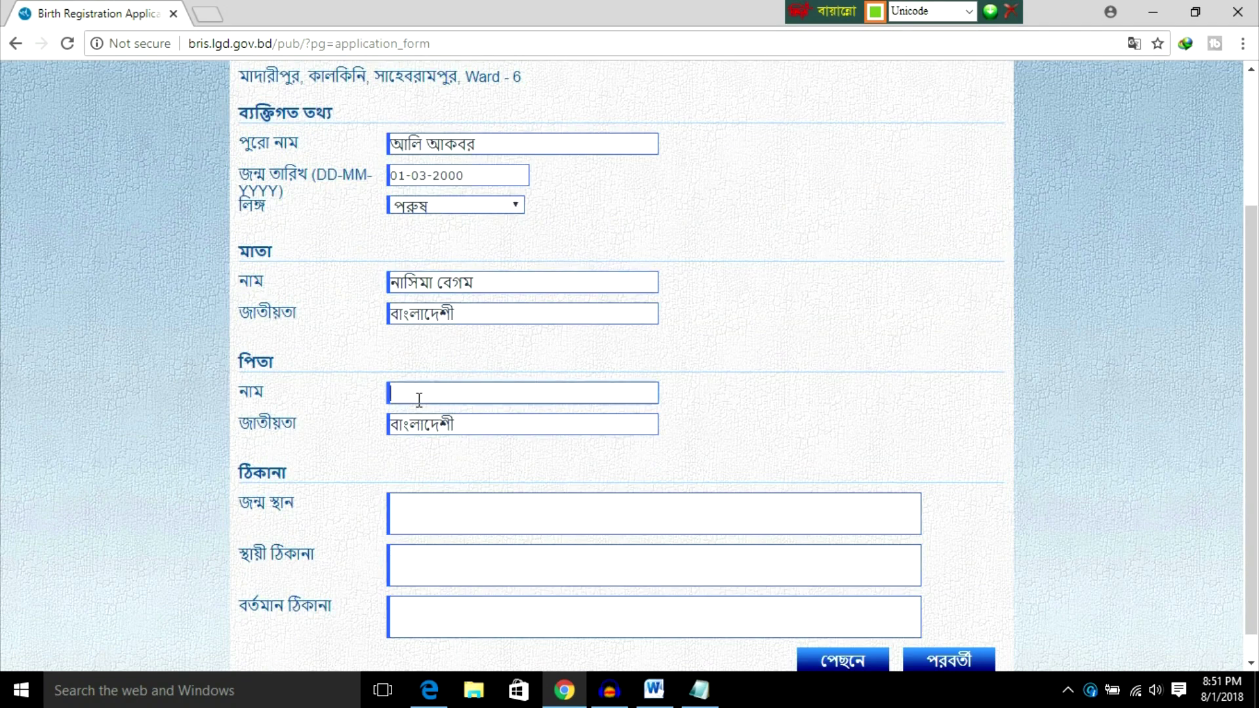
pyautogui.hotkey('alt', 'Tab')
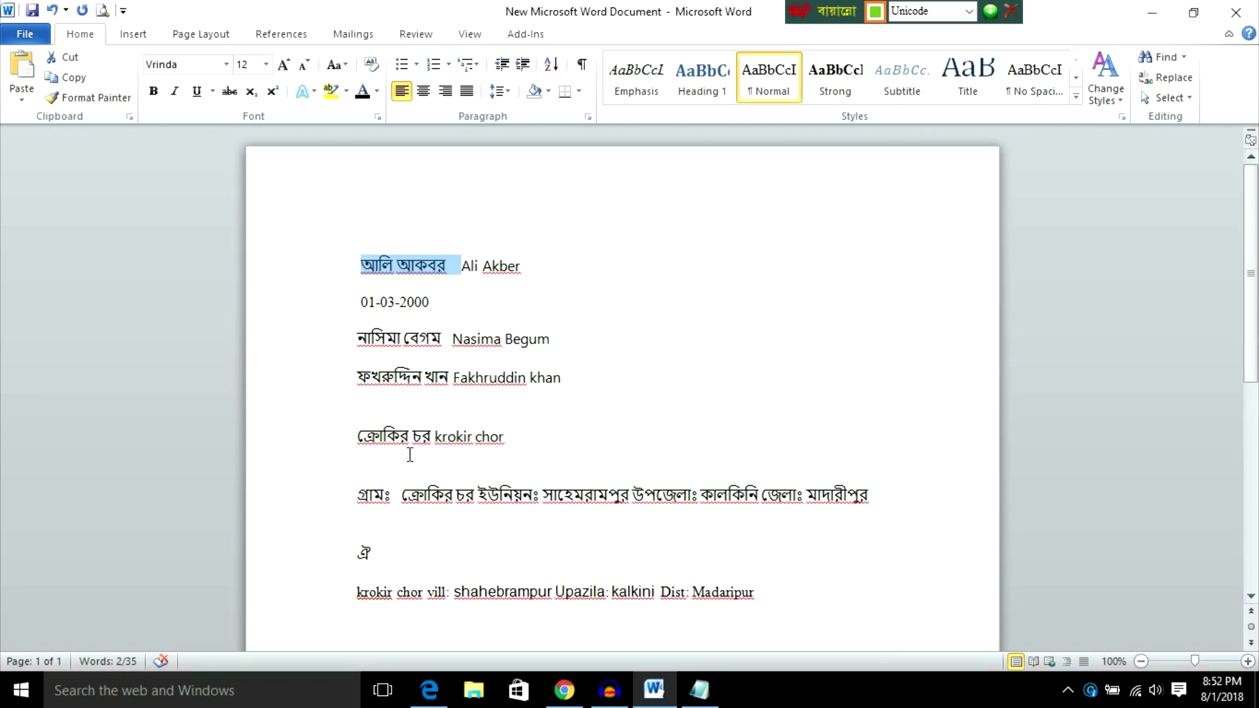
pyautogui.click(563, 690)
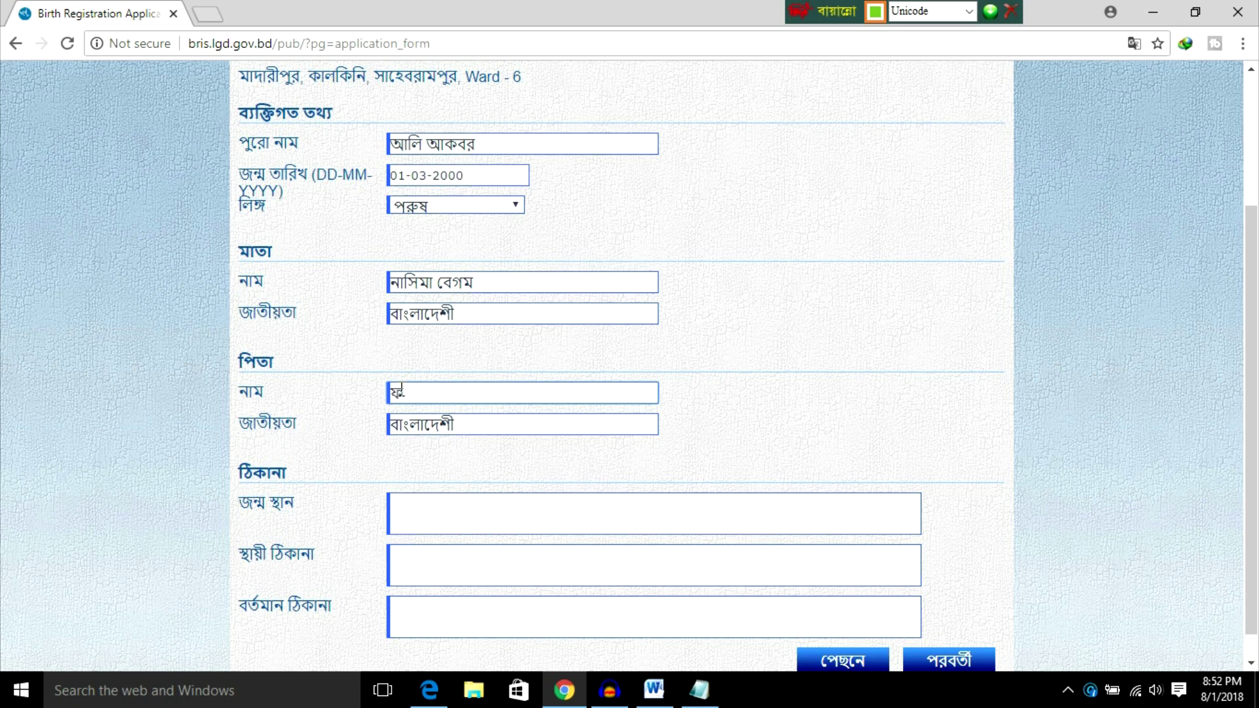
# Step: Place the caret in the place of birth field and bring up the Word notes
pyautogui.scroll(-1, 441, 420)
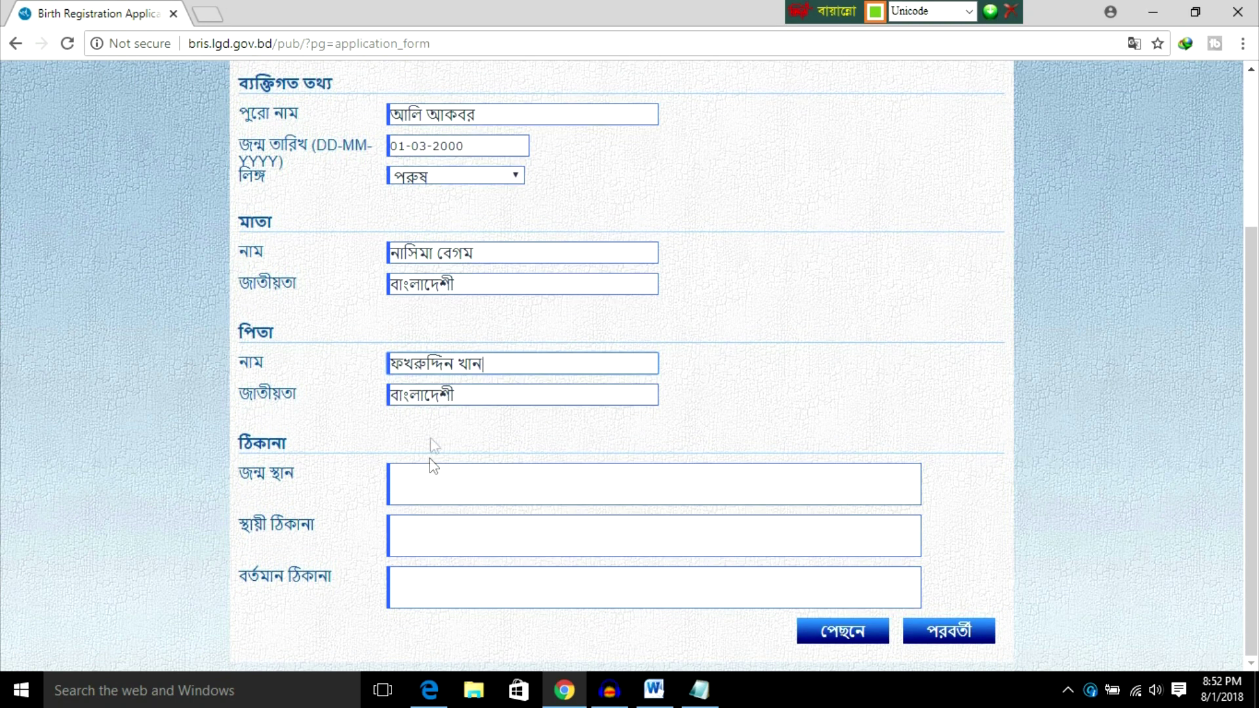
pyautogui.click(430, 486)
pyautogui.click(421, 477)
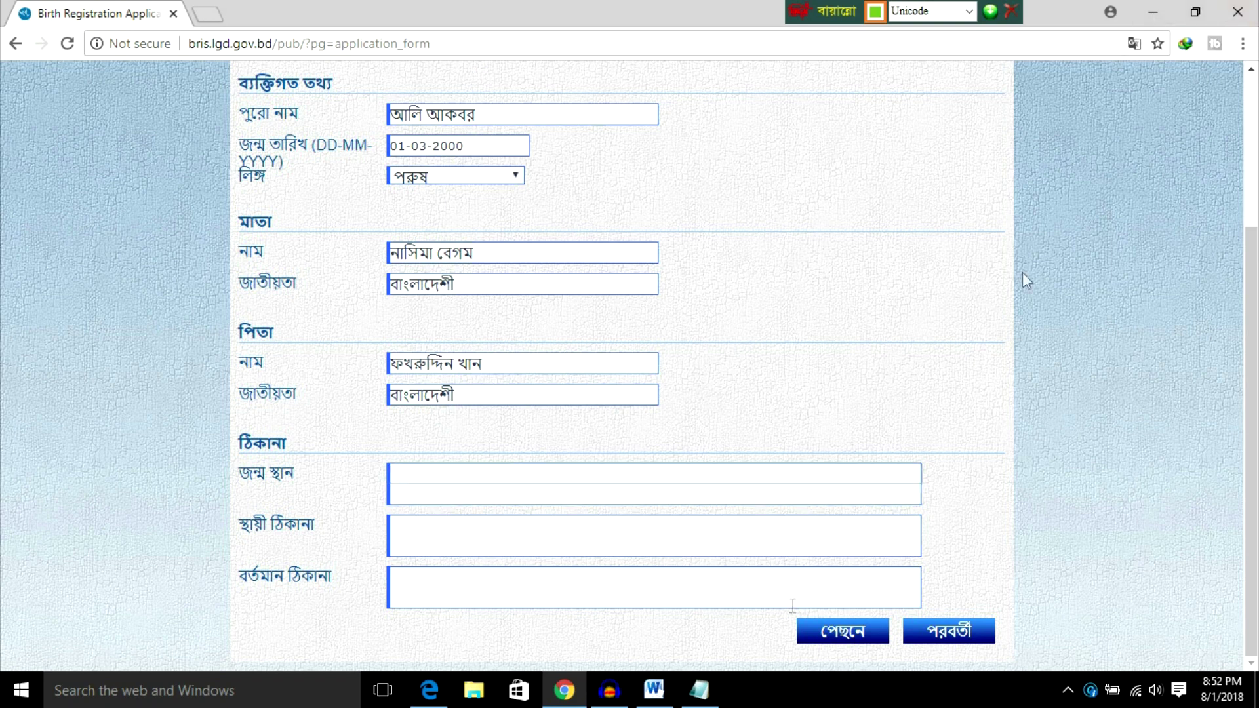
pyautogui.click(653, 688)
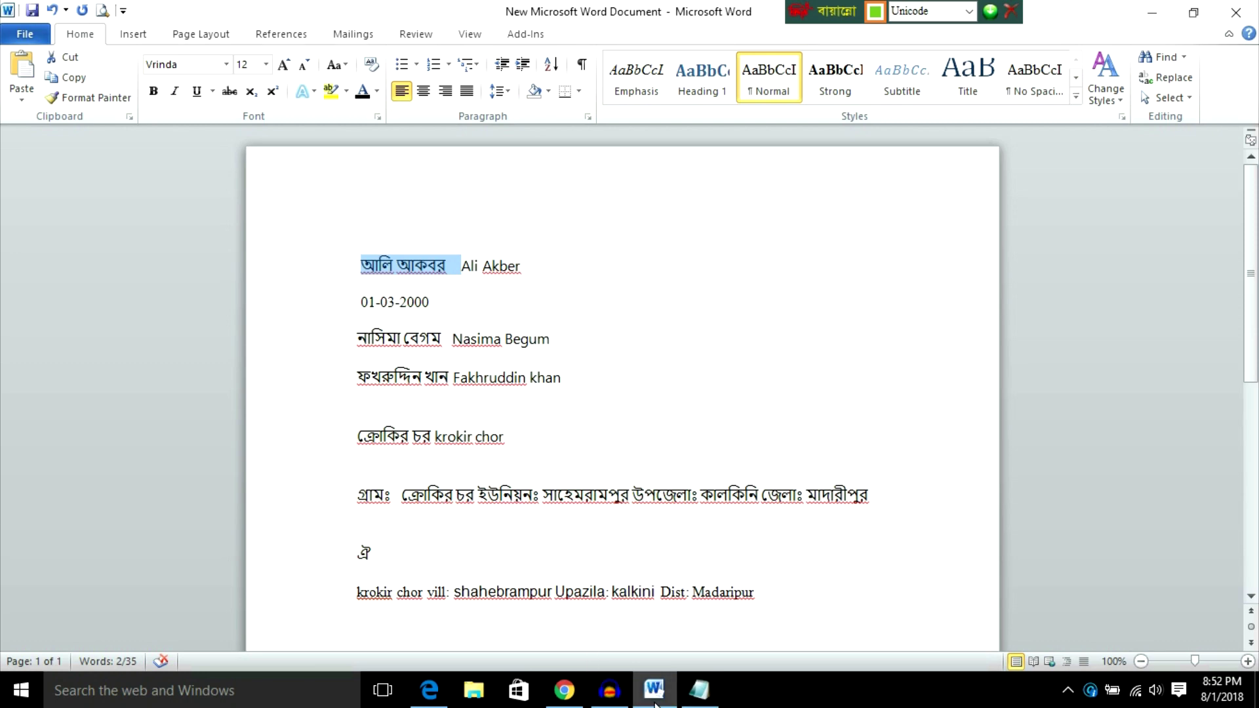
# Step: Type the birth village into the জন্ম স্থান field and move to the permanent address
pyautogui.click(564, 690)
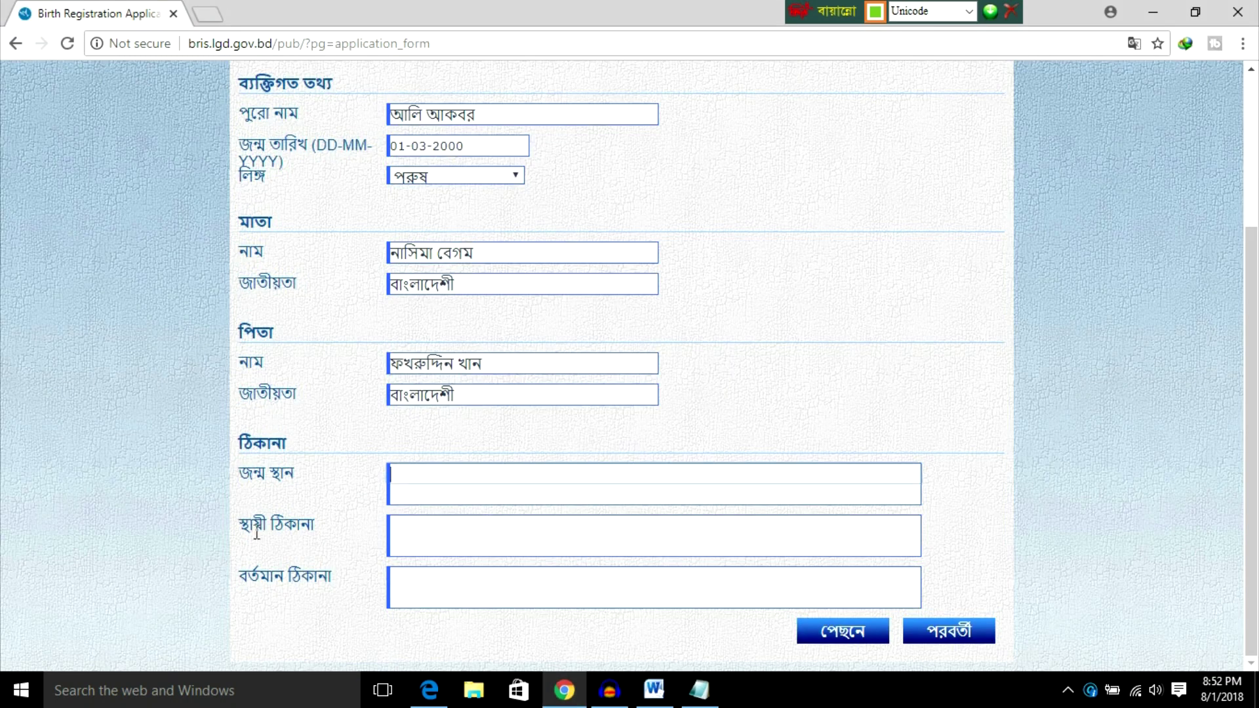
pyautogui.click(394, 501)
pyautogui.write('কে')
pyautogui.write('্র')
pyautogui.write('া')
pyautogui.write('কির চর')
pyautogui.click(427, 528)
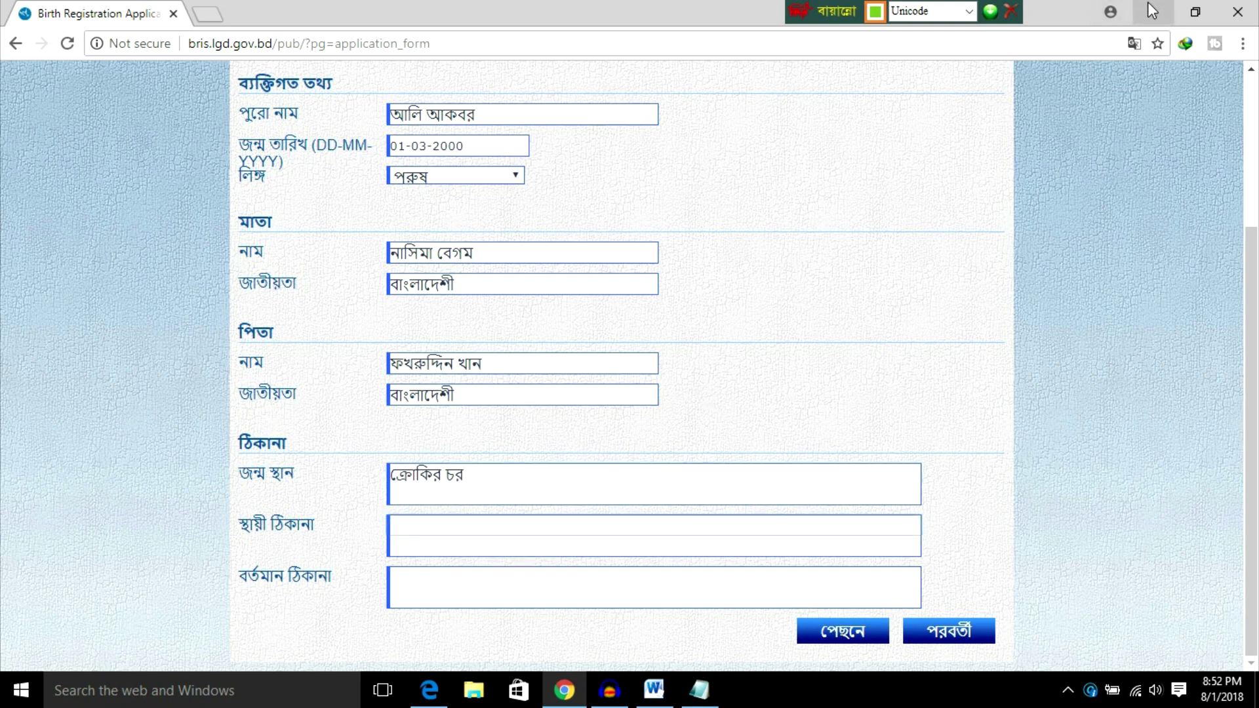
# Step: Select the address line in the Word notes and shrink Word to a small side window
pyautogui.click(1150, 8)
pyautogui.moveTo(357, 496); pyautogui.dragTo(822, 502)
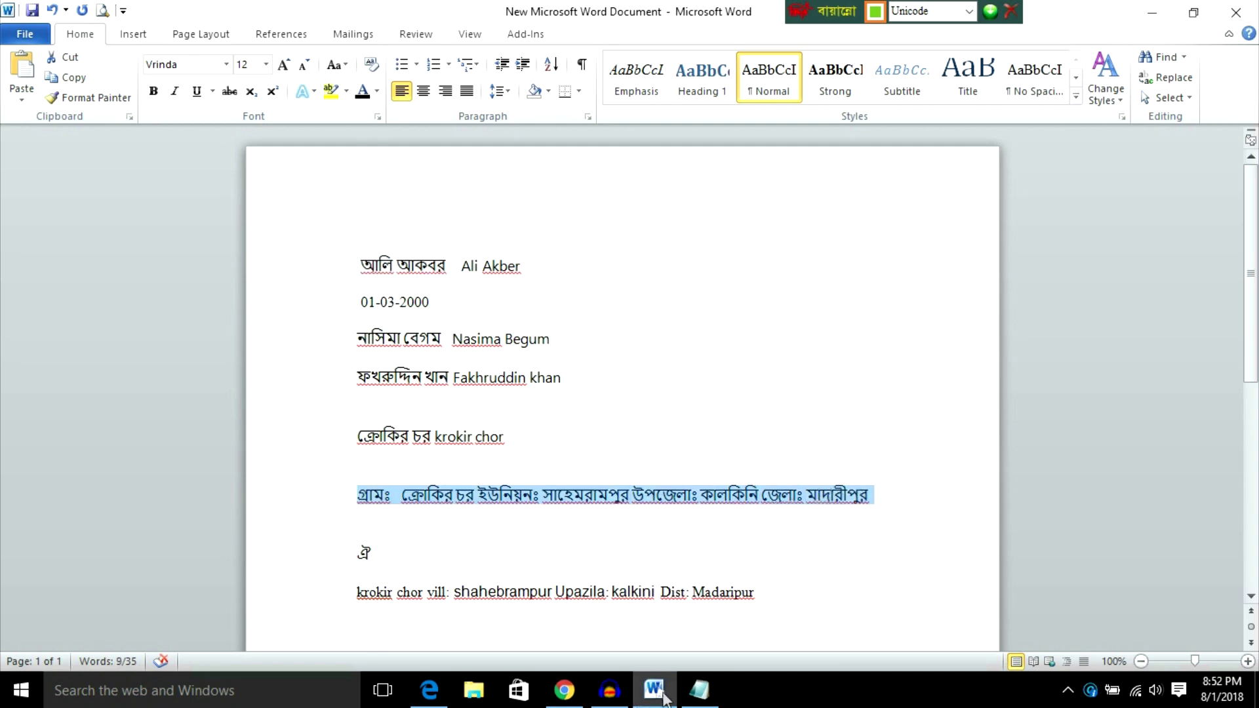
pyautogui.click(563, 690)
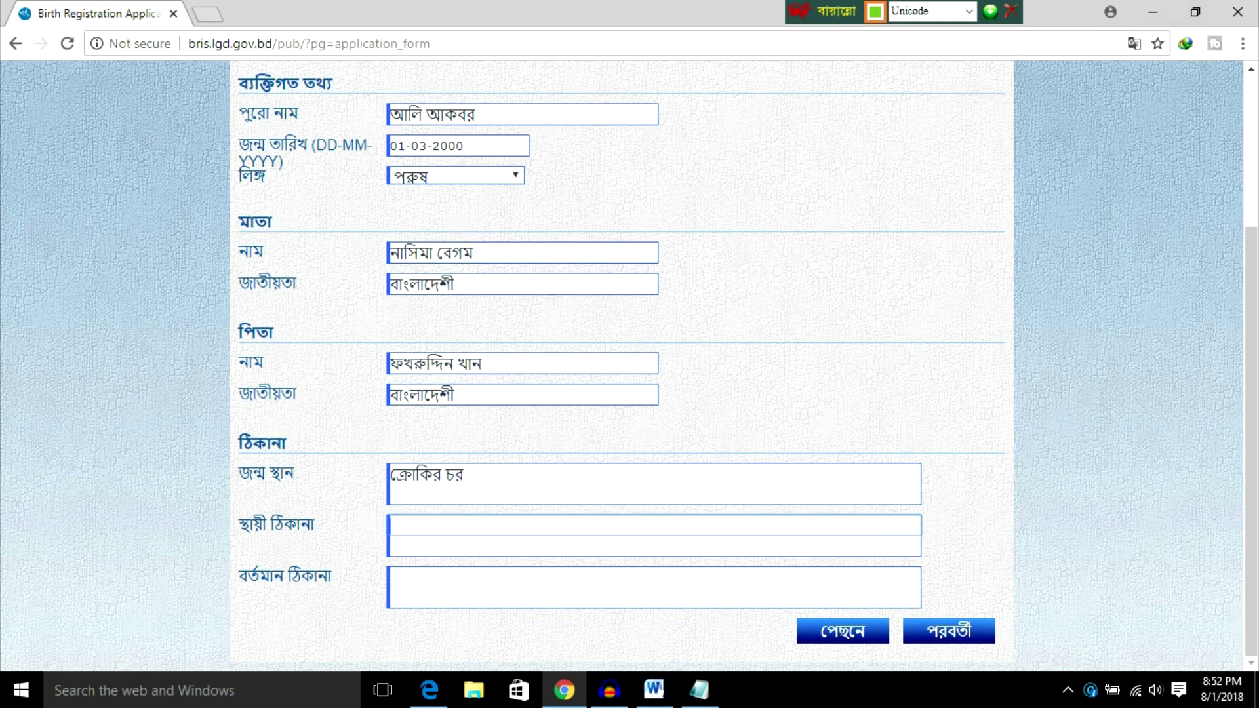
pyautogui.click(654, 689)
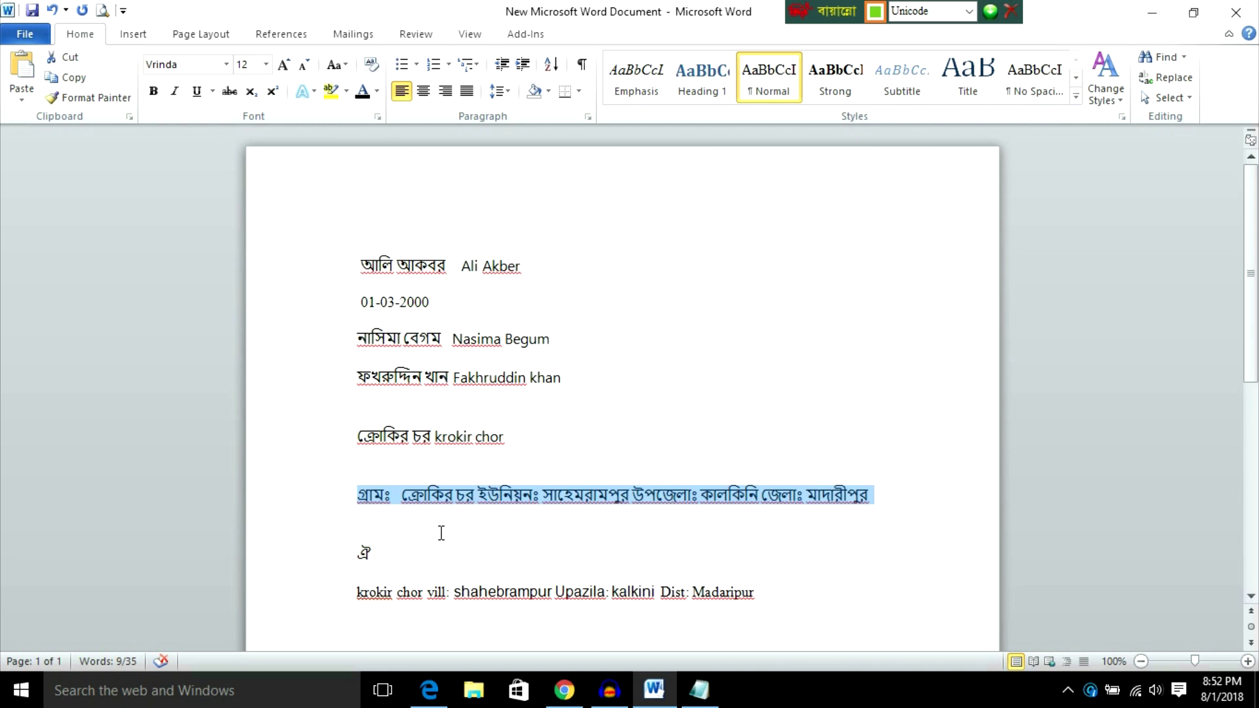
pyautogui.click(1193, 11)
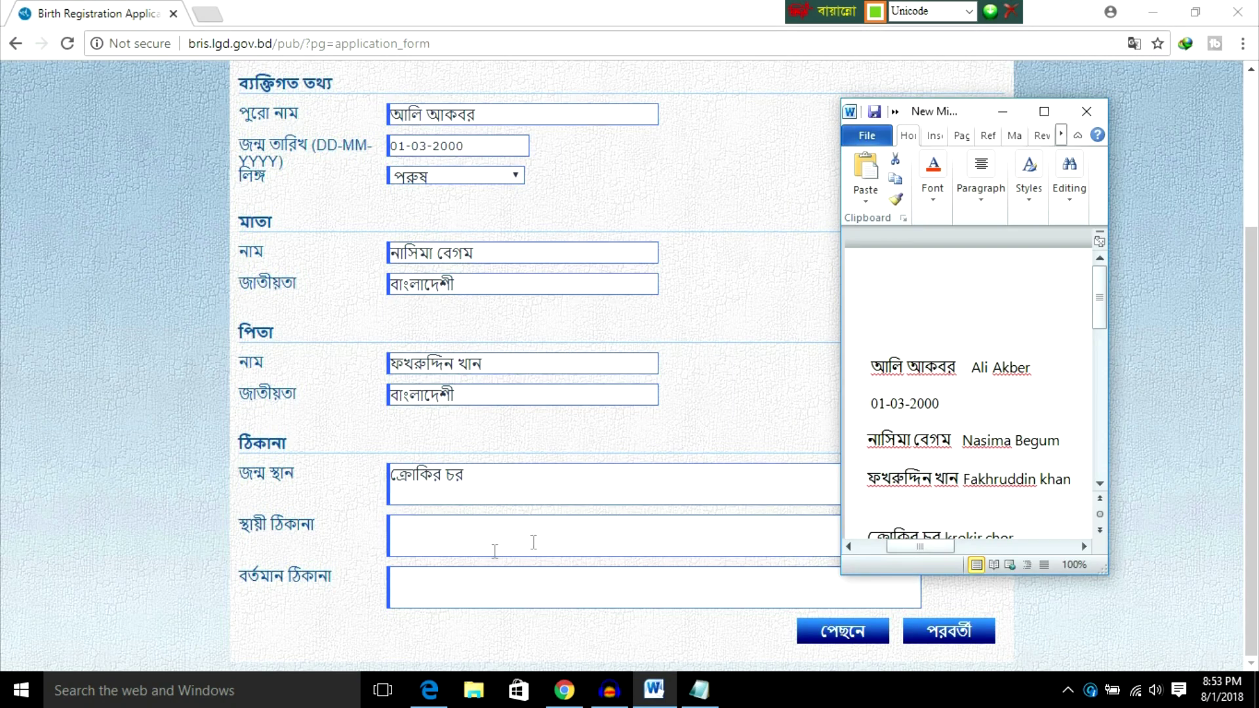
# Step: Type the গ্রামঃ village part of the permanent address and fix its spacing
pyautogui.click(416, 519)
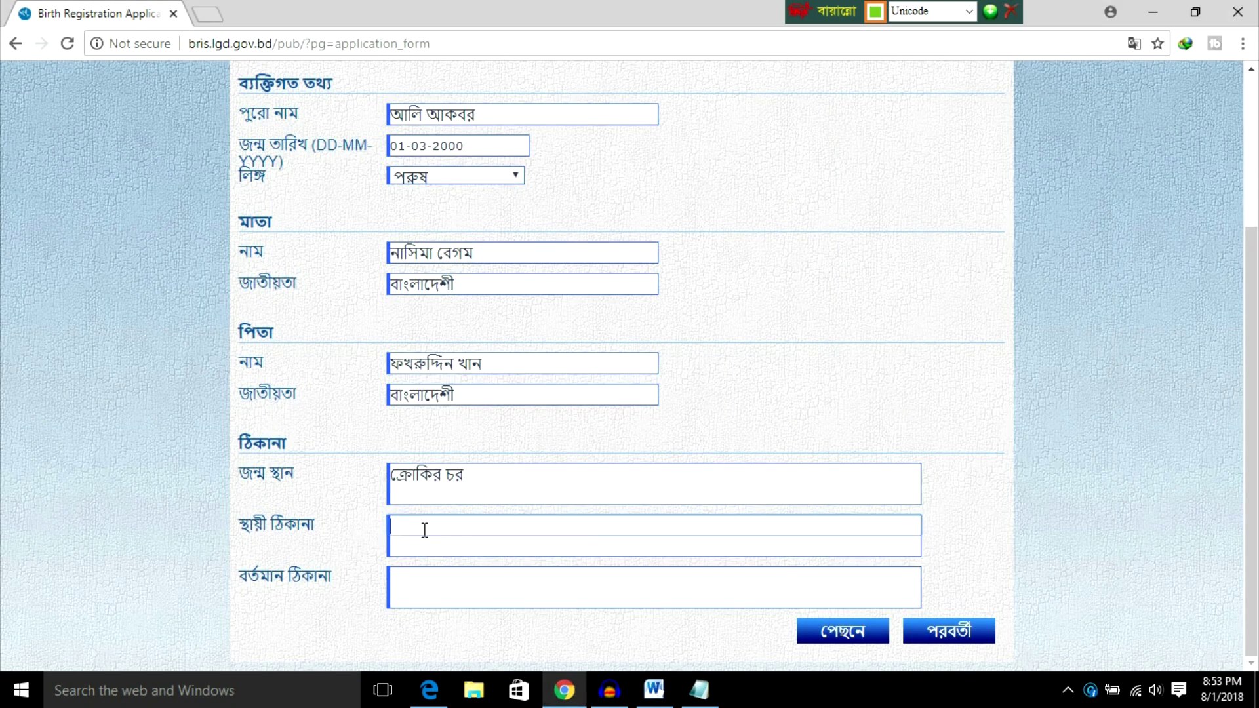
pyautogui.click(425, 531)
pyautogui.click(517, 534)
# Step: Add the ইউনিয়নঃ union name to the permanent address, correcting the stray ঃ characters
pyautogui.click(654, 690)
pyautogui.scroll(-2, 945, 485)
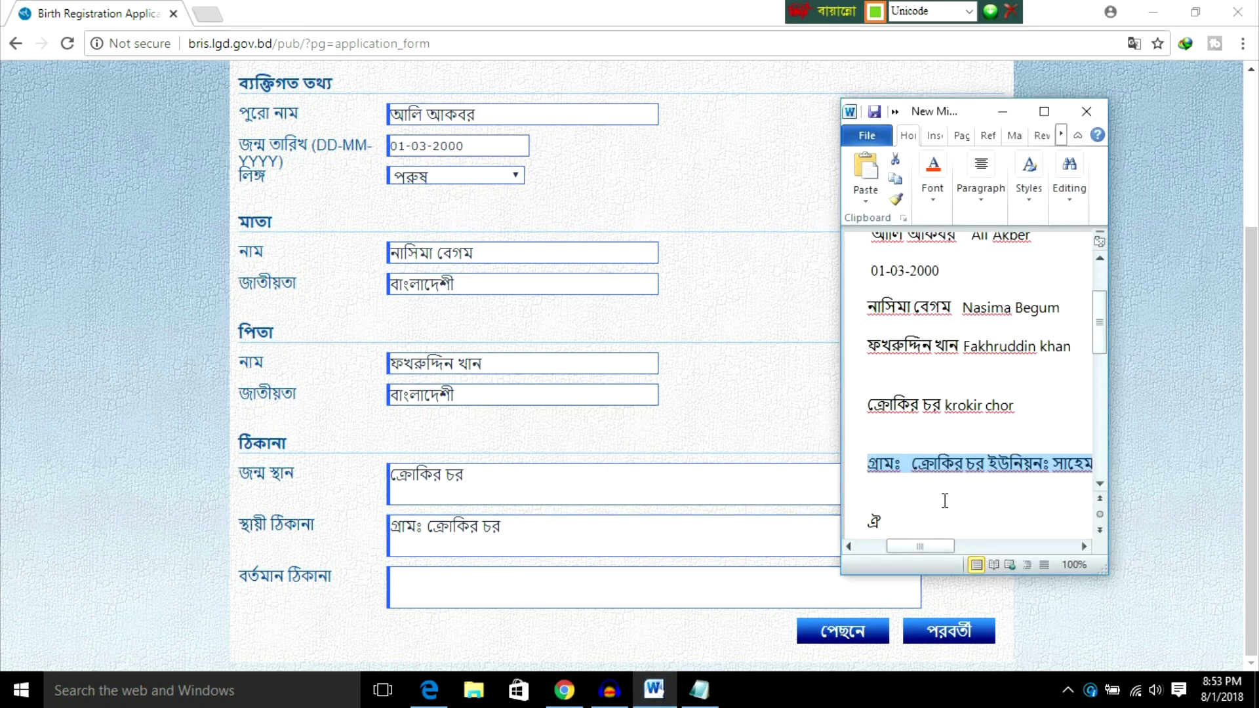
pyautogui.moveTo(910, 546); pyautogui.dragTo(926, 544)
pyautogui.click(544, 534)
pyautogui.click(534, 526)
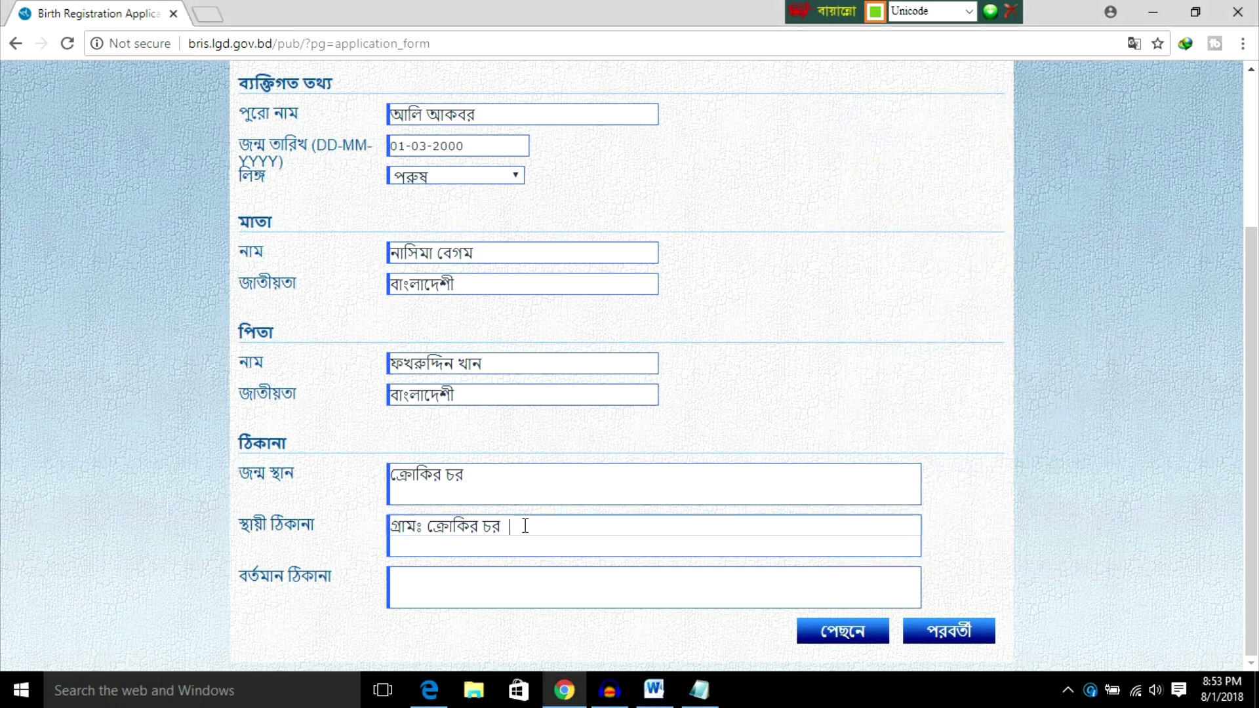
pyautogui.write('ই')
pyautogui.write('উ')
pyautogui.write('নি')
pyautogui.write('য়')
pyautogui.write('ন')
pyautogui.write(' ঃ')
pyautogui.write('=')
pyautogui.press('BackSpace')
pyautogui.press('BackSpace')
pyautogui.write('ঃ')
pyautogui.press('BackSpace')
pyautogui.press('BackSpace')
pyautogui.write('ঃ সাহেবরামপুর')
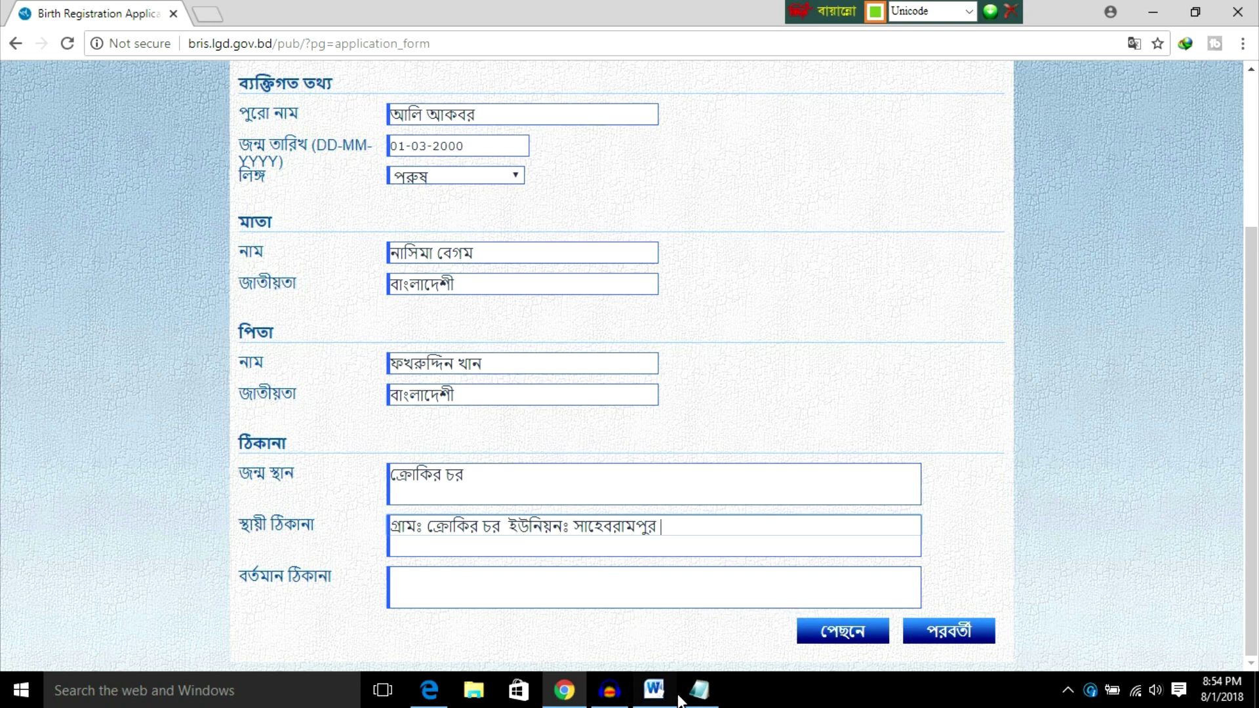
# Step: Append the উপজেলাঃ and জেলাঃ entries to the permanent address from the Word notes
pyautogui.click(654, 690)
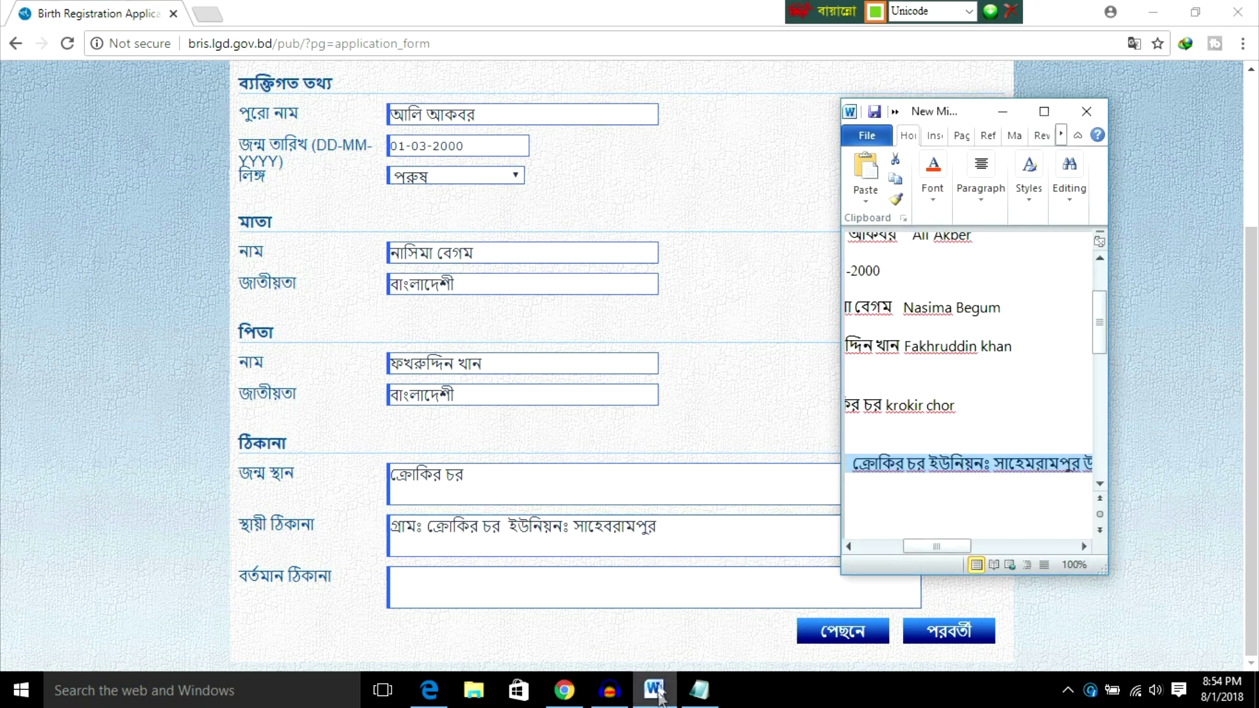
pyautogui.moveTo(936, 552); pyautogui.dragTo(994, 554)
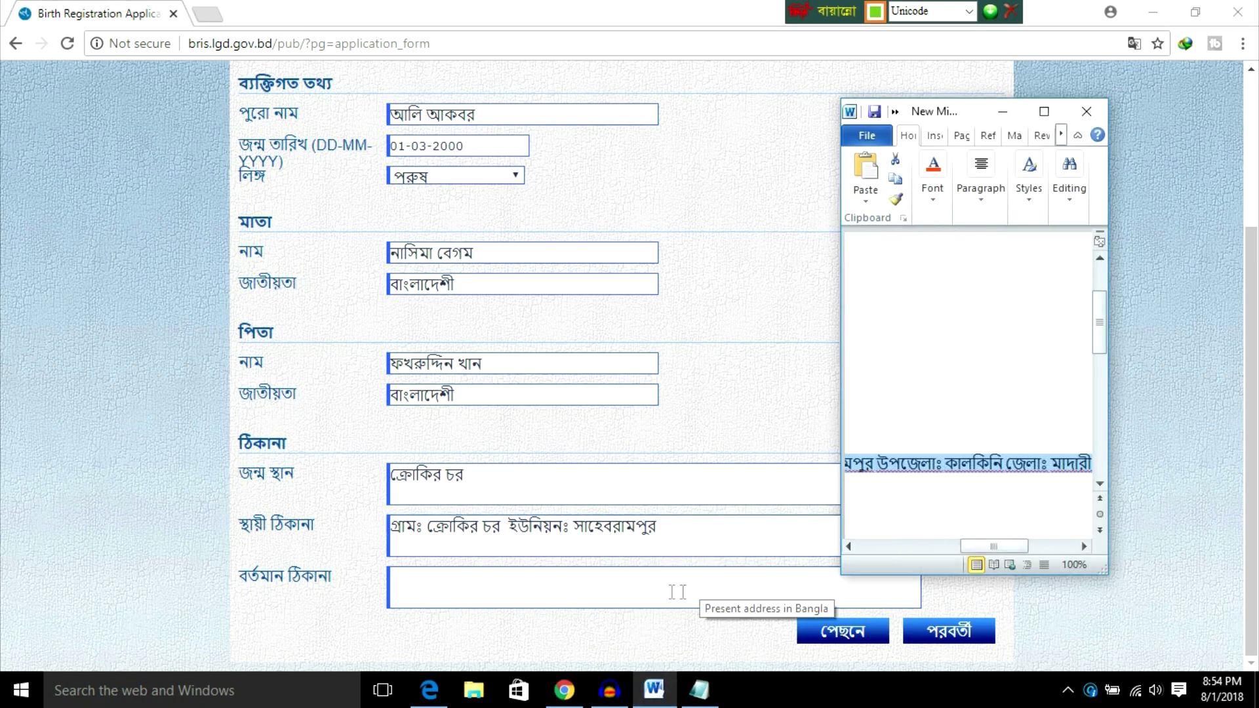
pyautogui.click(671, 533)
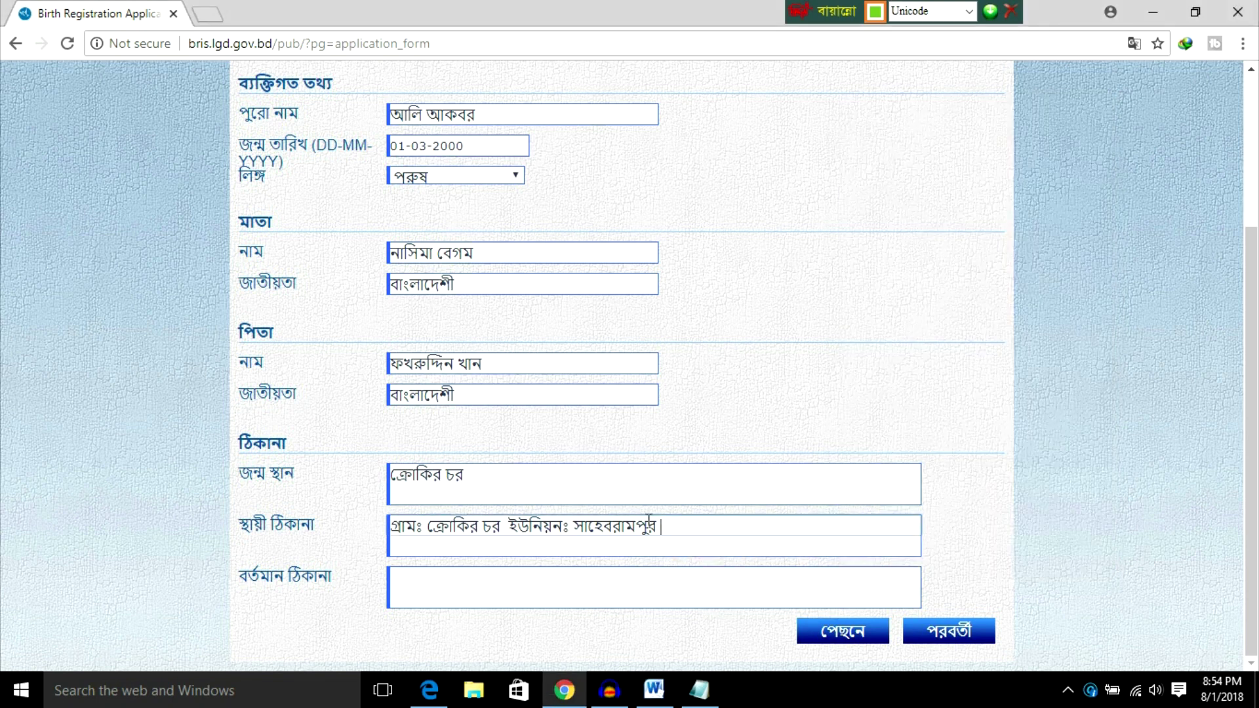
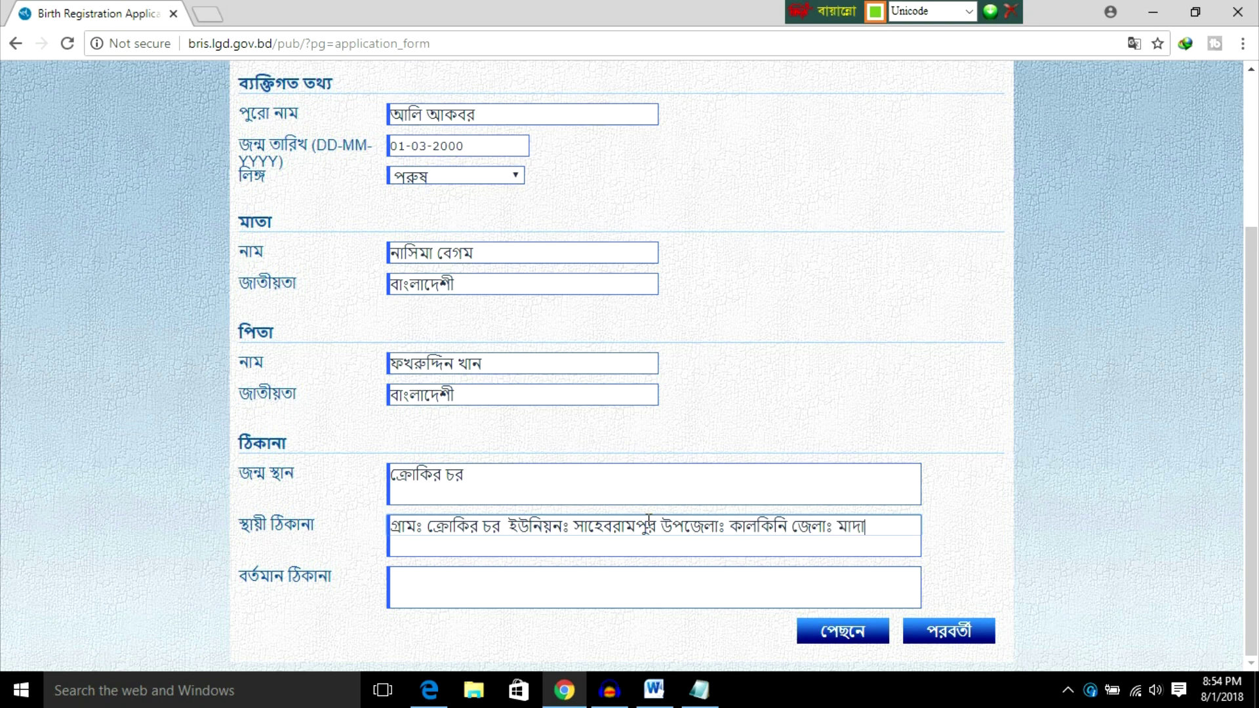
# Step: Enter ঐ in the Bangla present-address field, correcting the mistyped letters first
pyautogui.click(486, 584)
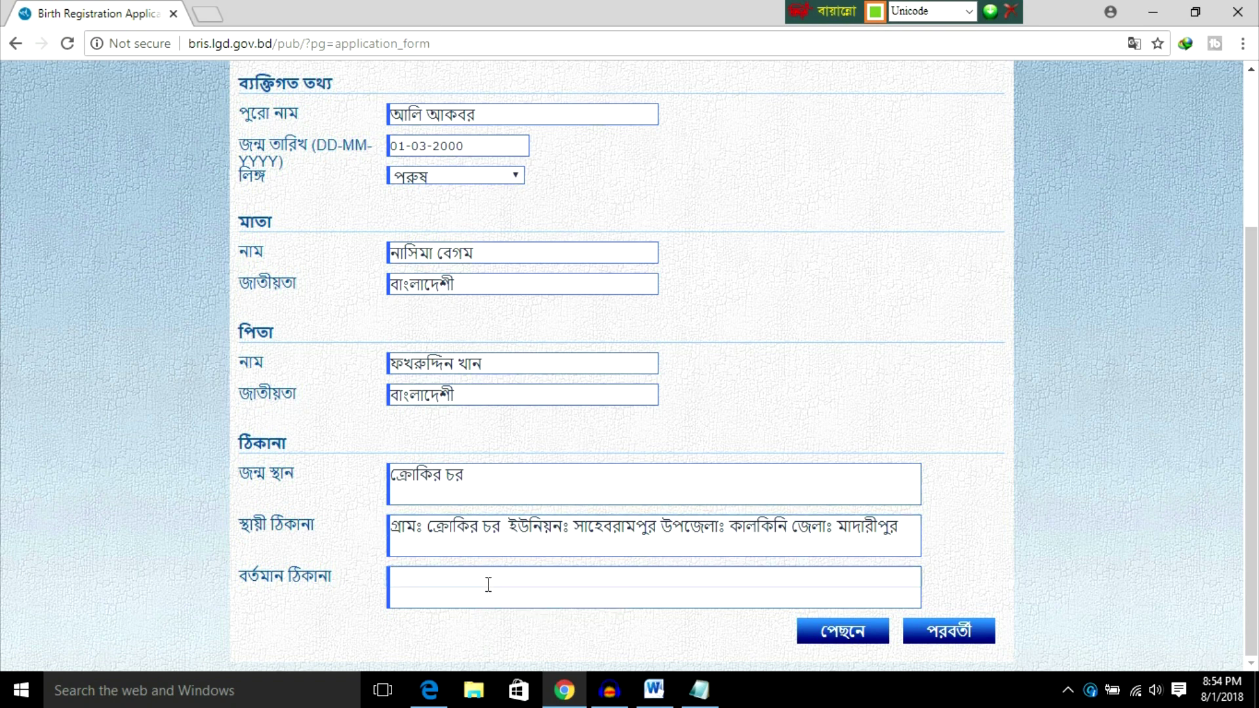
pyautogui.write('উ')
pyautogui.press('BackSpace')
pyautogui.write('ু')
pyautogui.write('এ')
pyautogui.press('BackSpace')
pyautogui.write('ঐ')
pyautogui.press('Left')
# Step: Widen and read the Word notes, then hide them and return to the top of the form
pyautogui.click(655, 689)
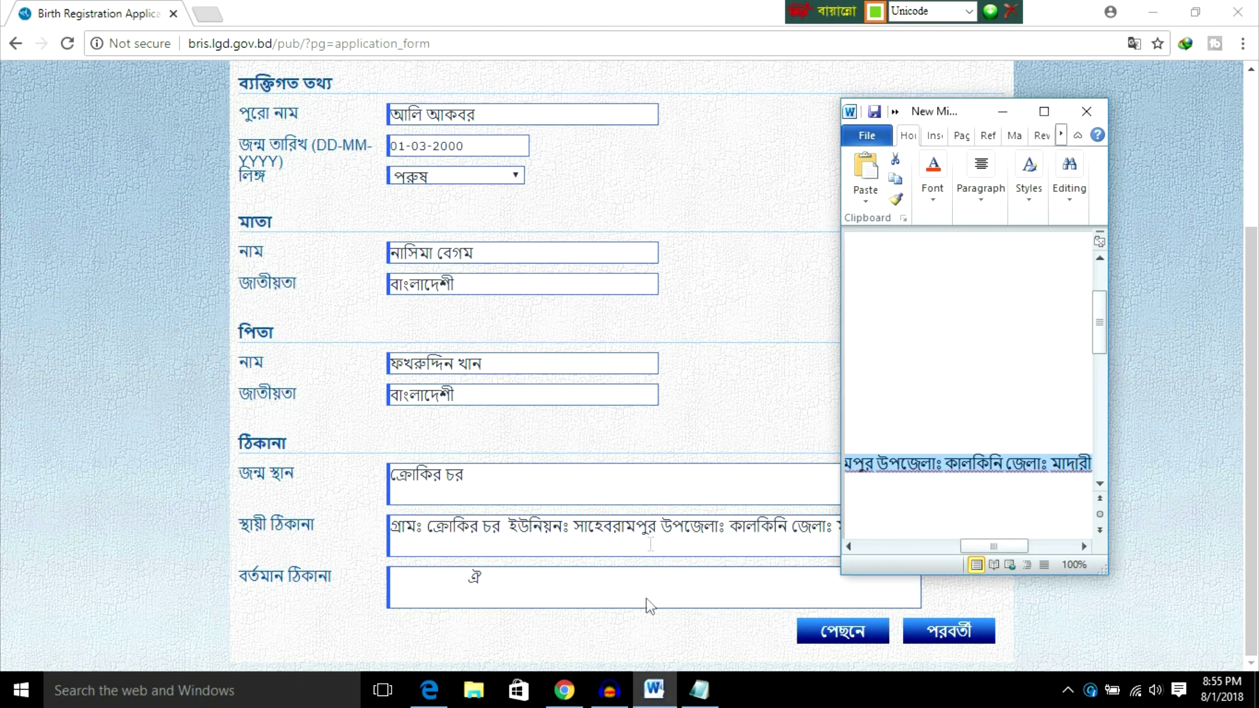
pyautogui.moveTo(983, 550)
pyautogui.mouseDown()
pyautogui.moveTo(998, 551)
pyautogui.moveTo(971, 547)
pyautogui.mouseUp()
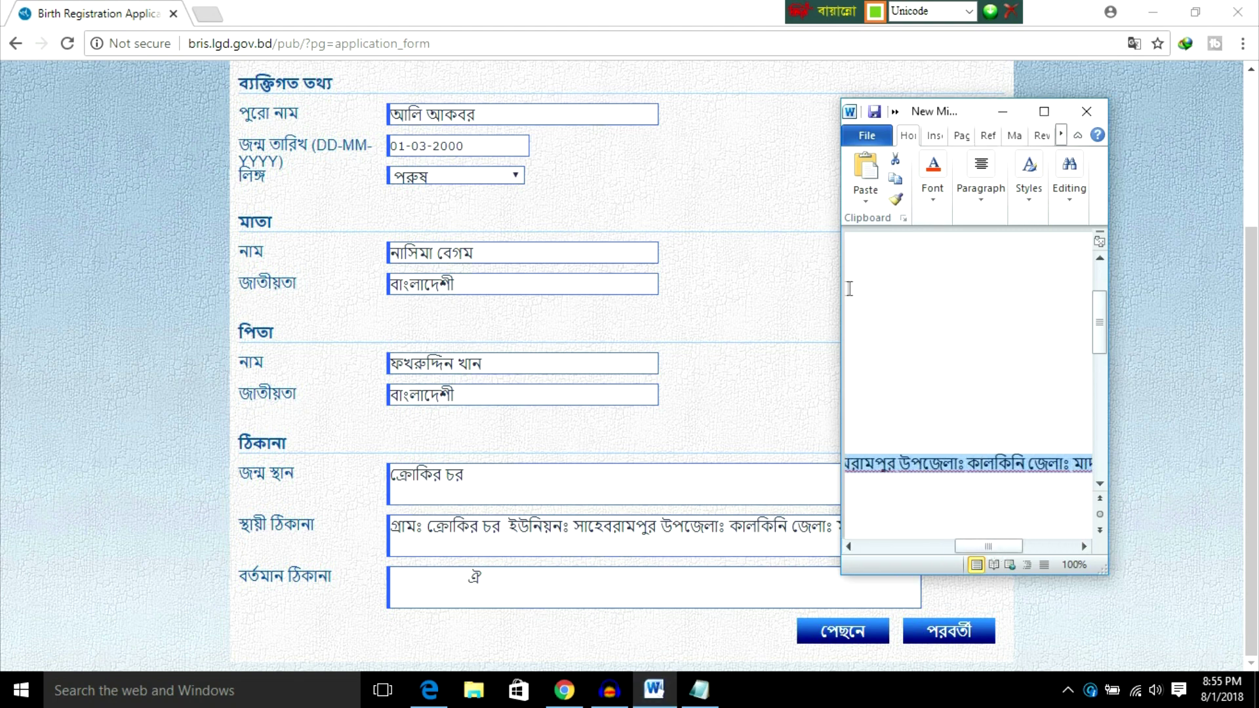
pyautogui.moveTo(841, 281); pyautogui.dragTo(639, 314)
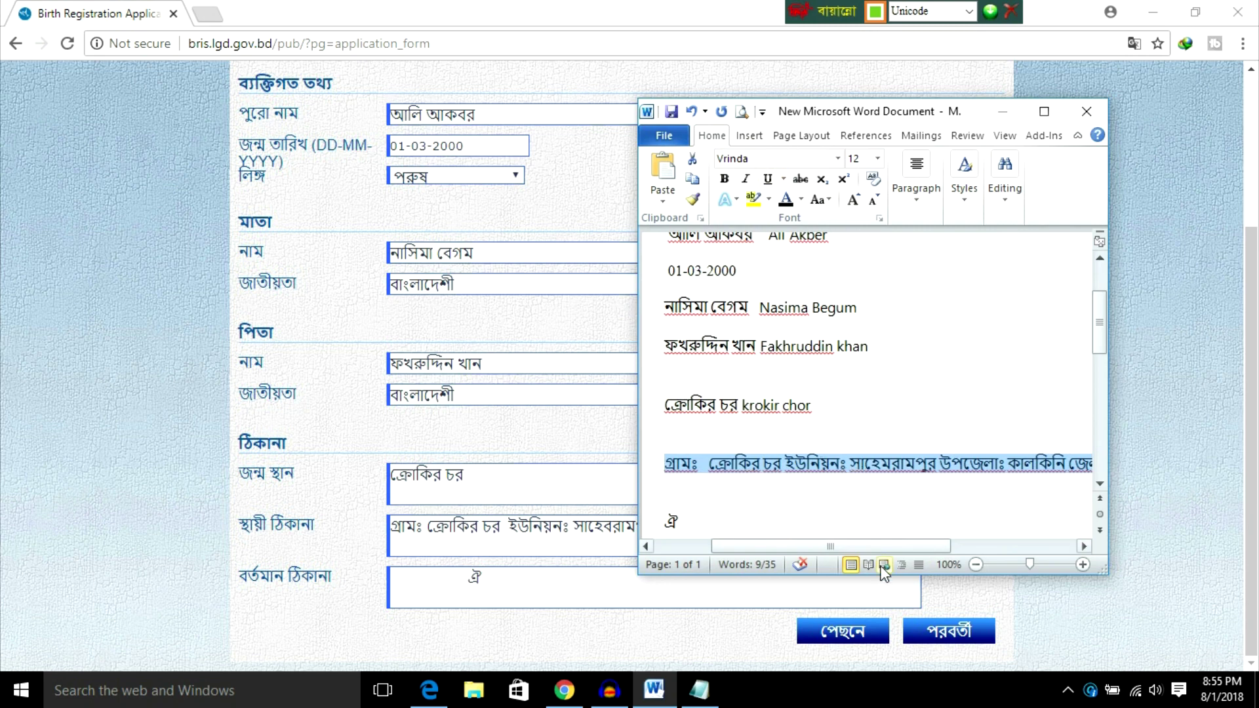
pyautogui.moveTo(868, 546); pyautogui.dragTo(820, 563)
pyautogui.scroll(-5, 780, 494)
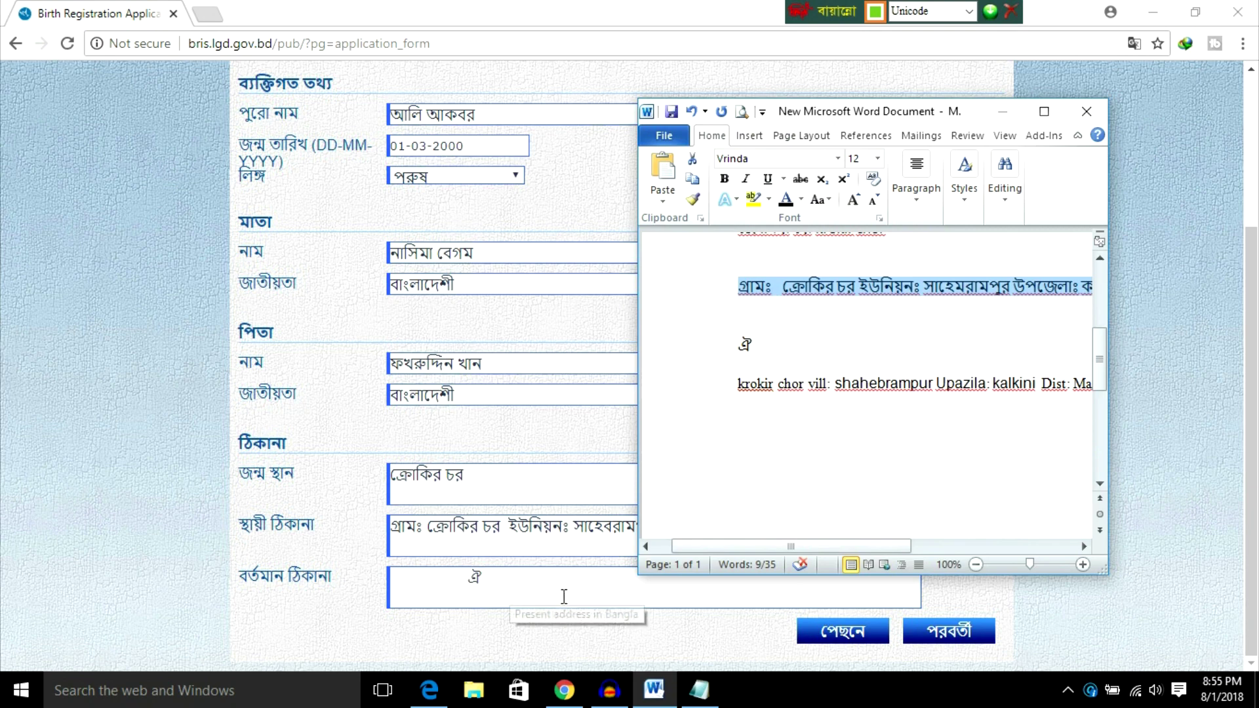
pyautogui.click(1002, 111)
pyautogui.scroll(3, 519, 274)
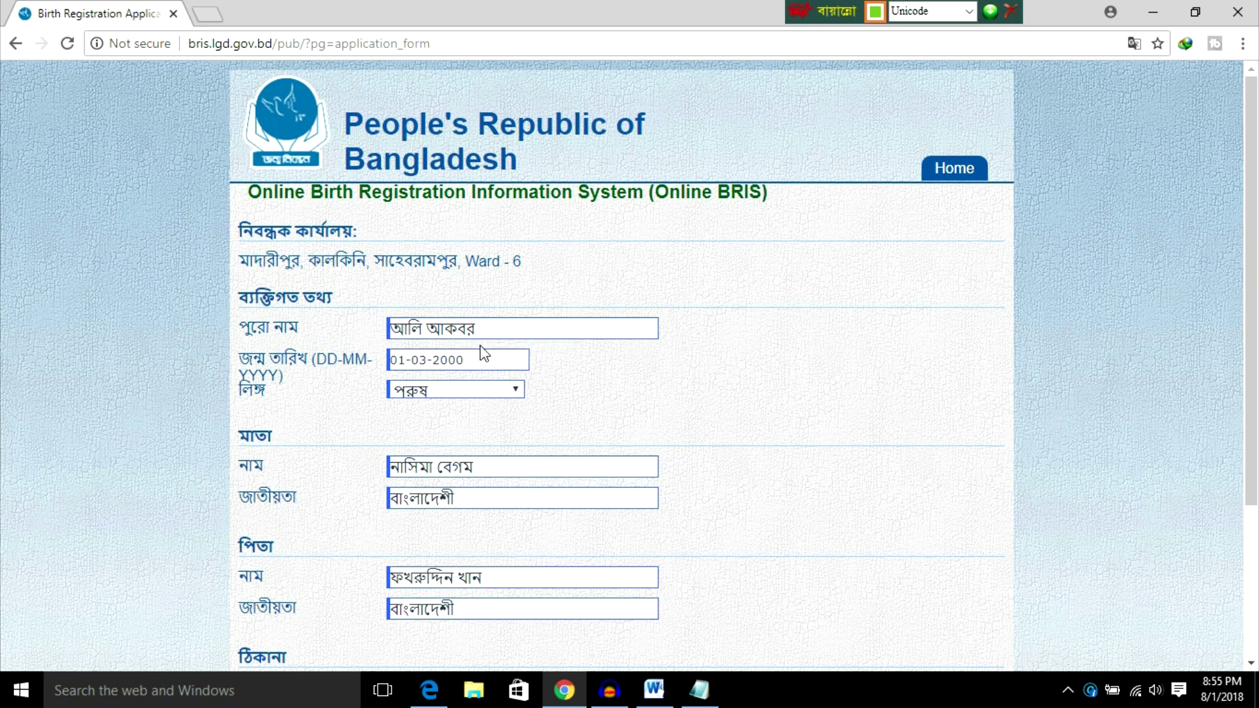
# Step: Advance past the Bangla details with পরবর্তী and place the caret in the English full-name field
pyautogui.scroll(-3, 482, 354)
pyautogui.scroll(-1, 475, 324)
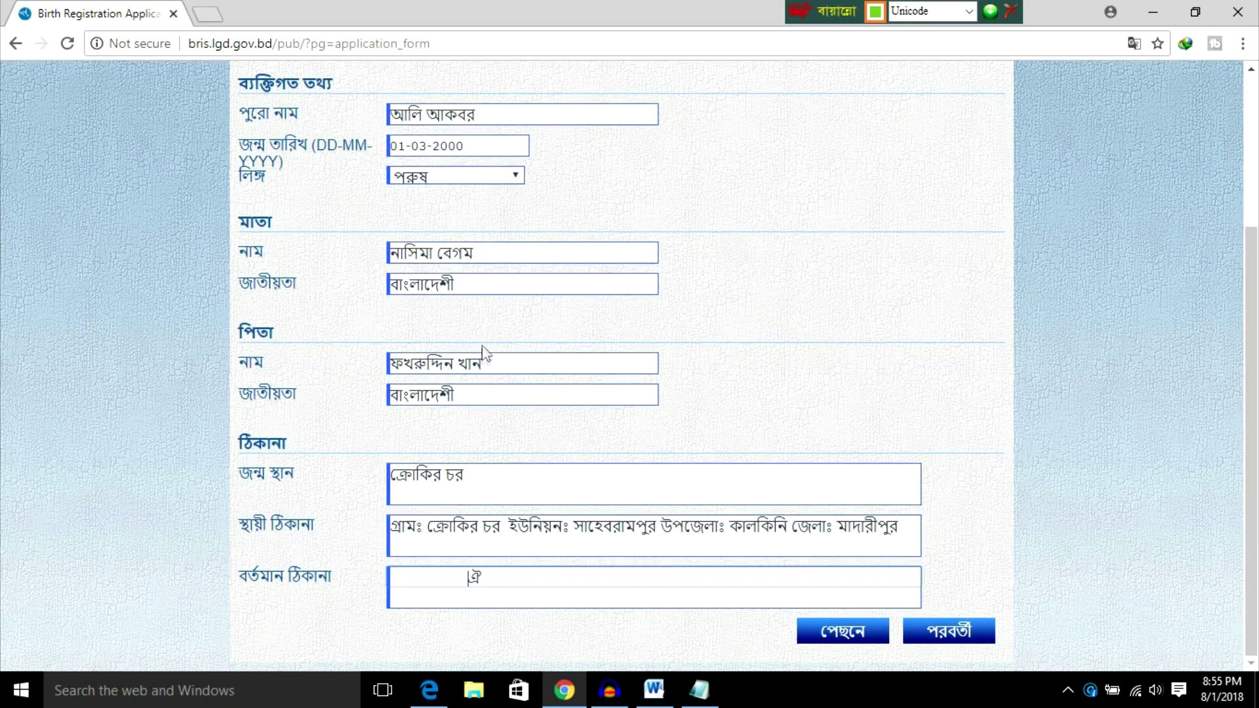
pyautogui.click(932, 636)
pyautogui.scroll(3, 544, 281)
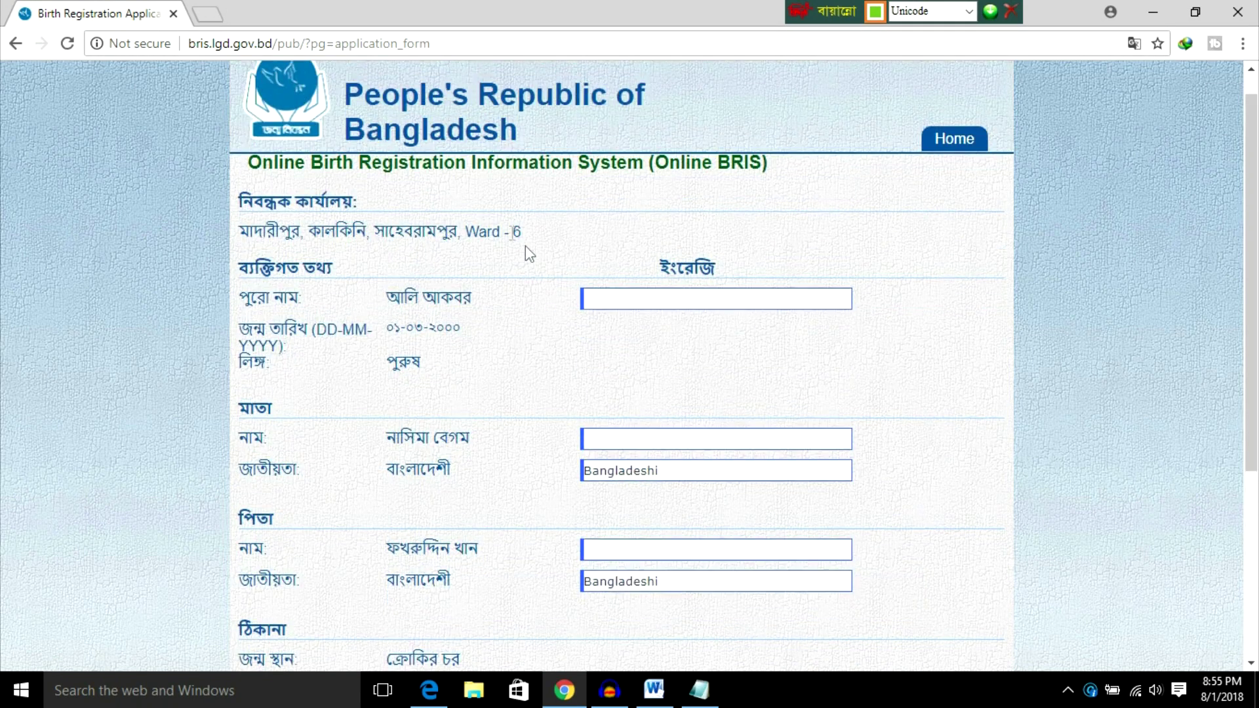
pyautogui.click(622, 299)
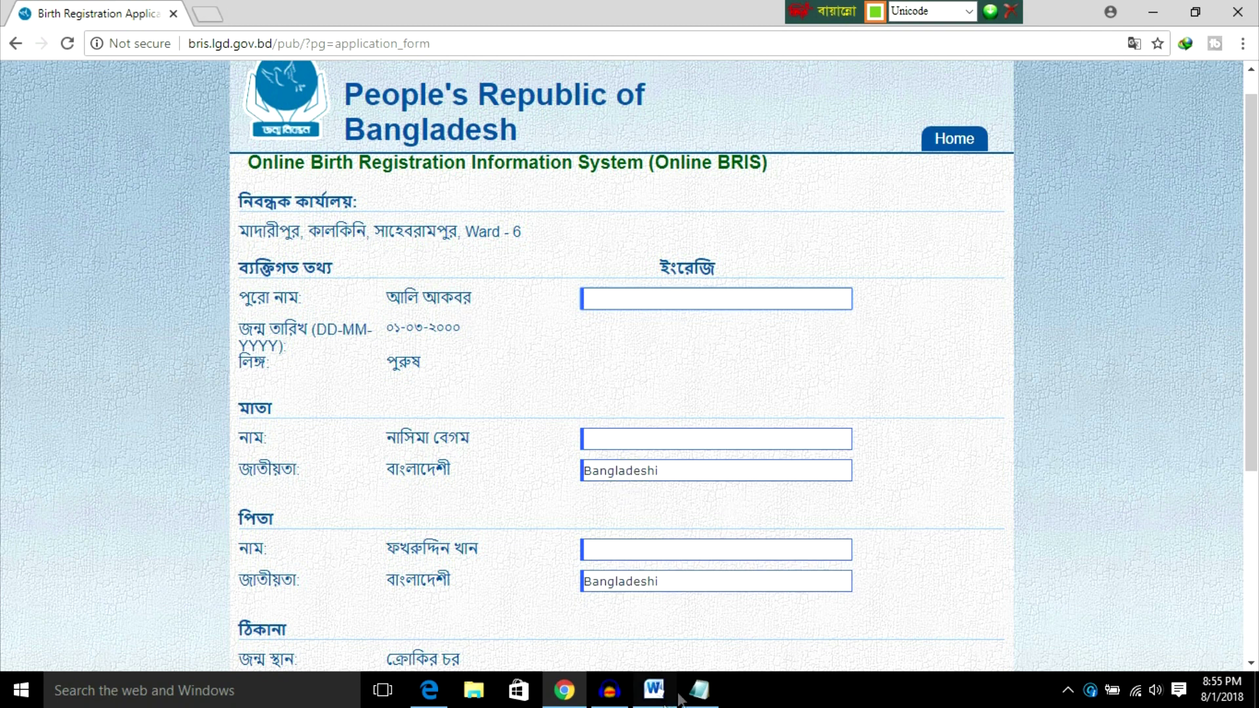
# Step: Check the Word notes, return to the English name field and erase the mistyped Bengali letters
pyautogui.click(656, 690)
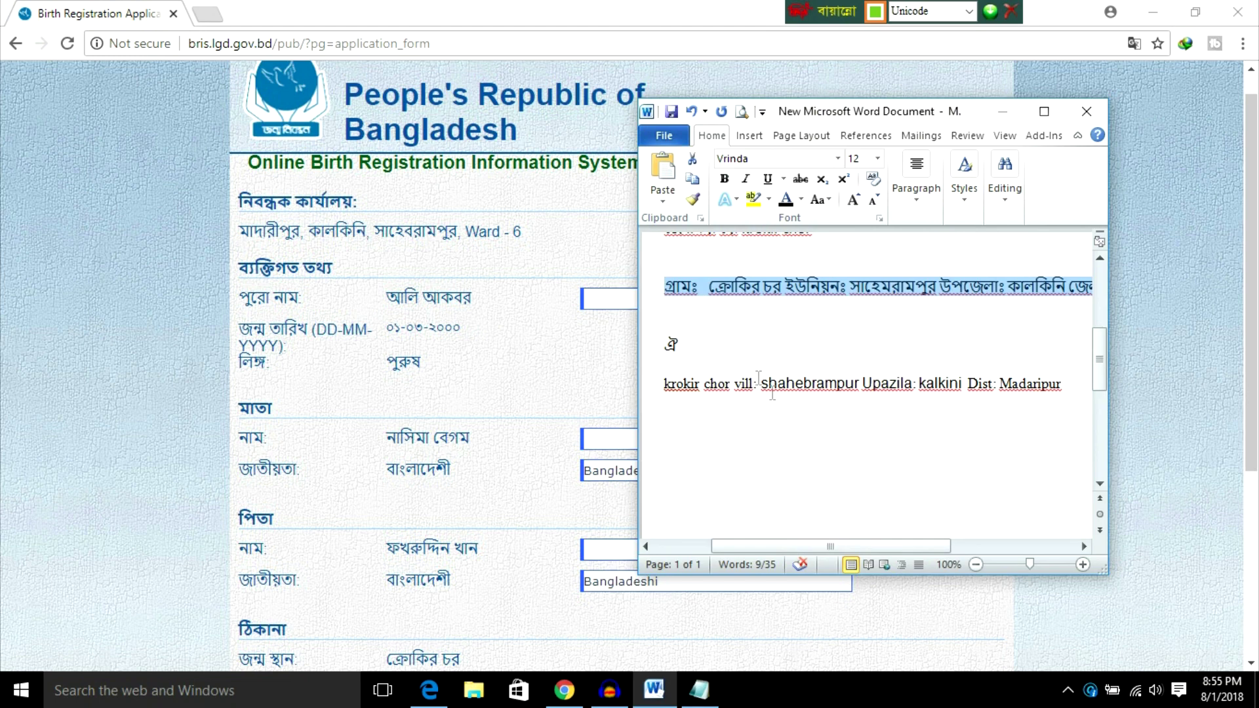
pyautogui.scroll(3, 780, 328)
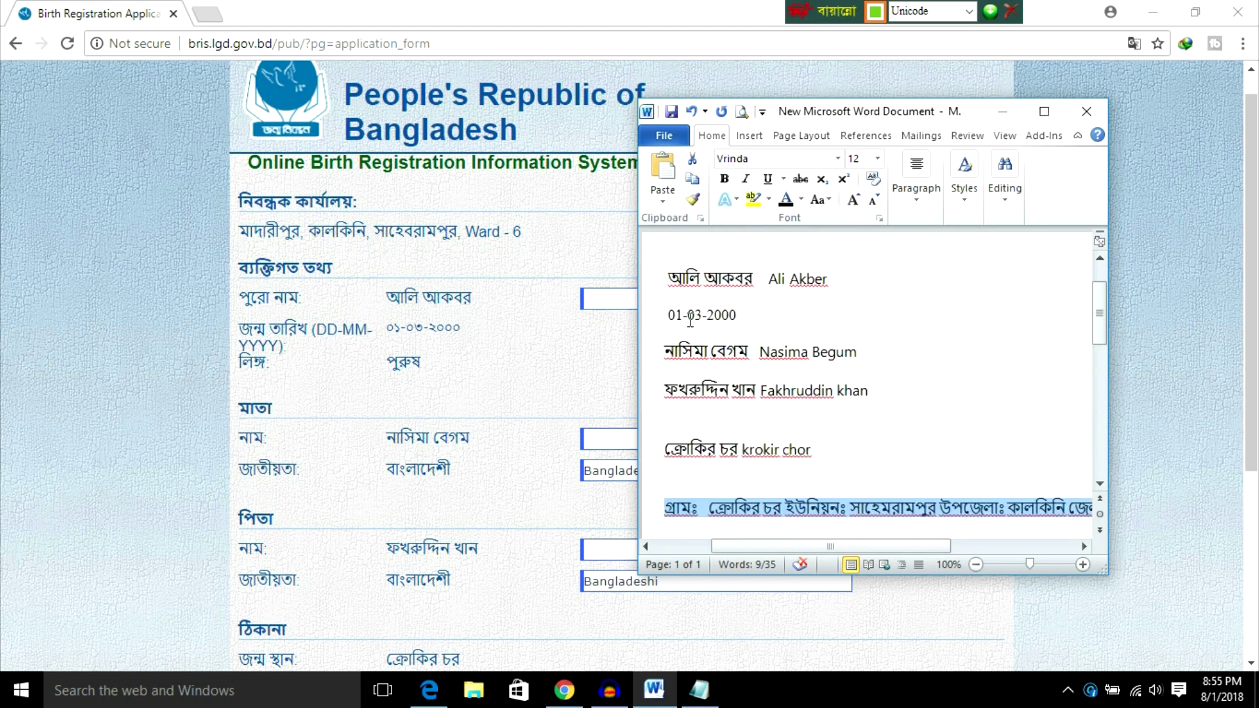
pyautogui.click(609, 303)
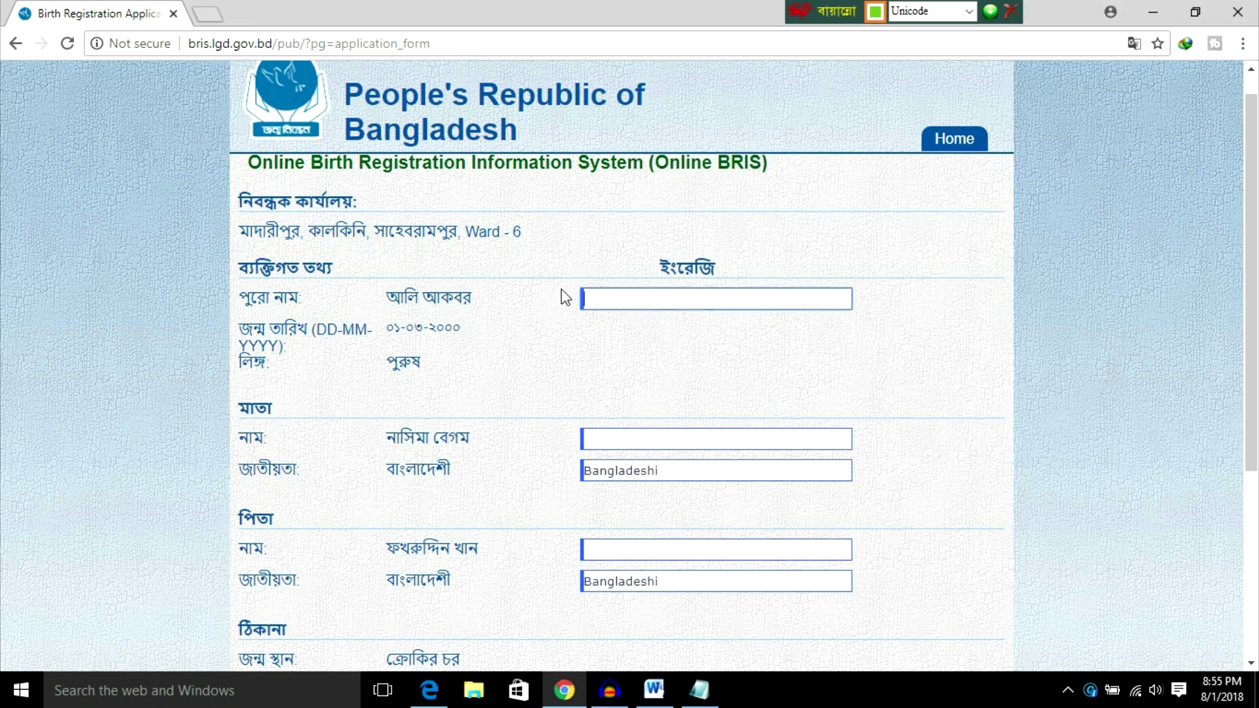
pyautogui.write('র্দহ')
pyautogui.press('BackSpace')
pyautogui.press('BackSpace')
pyautogui.press('BackSpace')
pyautogui.press('BackSpace')
# Step: Switch the keyboard layout to English and tile the browser and Word notes side by side
pyautogui.click(958, 11)
pyautogui.click(908, 25)
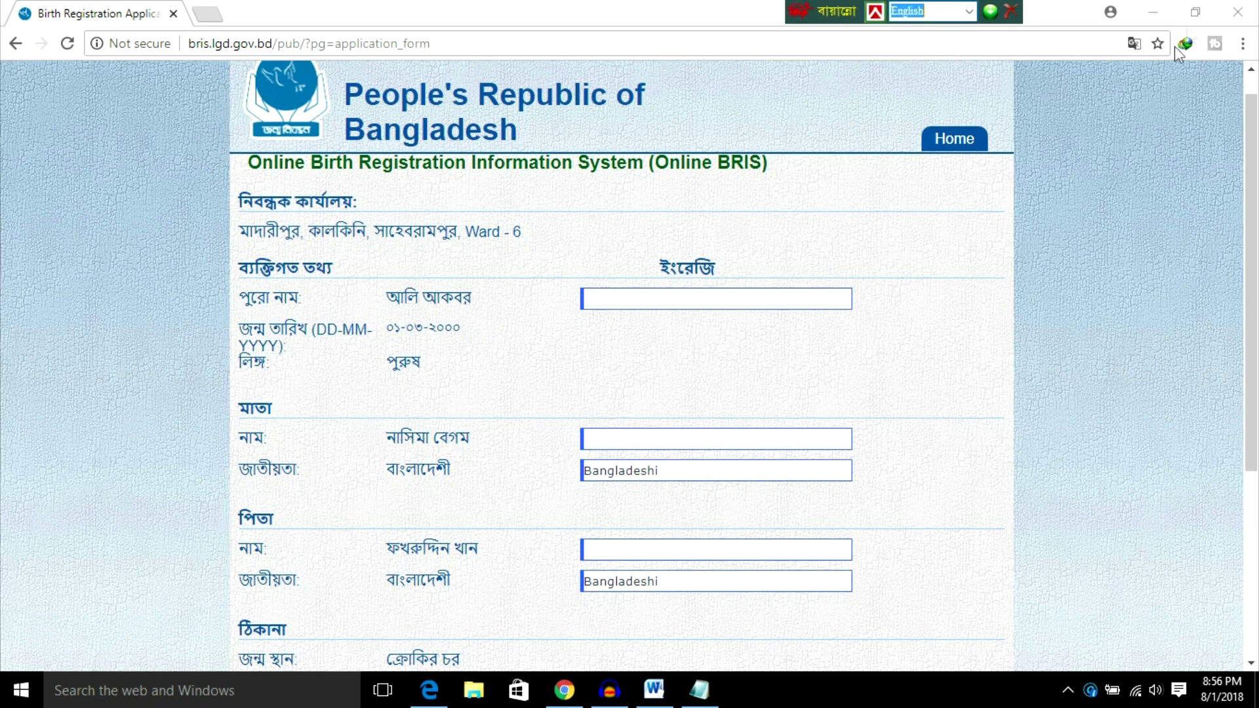
pyautogui.click(1195, 11)
pyautogui.moveTo(661, 24); pyautogui.dragTo(333, 71)
pyautogui.moveTo(892, 108); pyautogui.dragTo(930, 62)
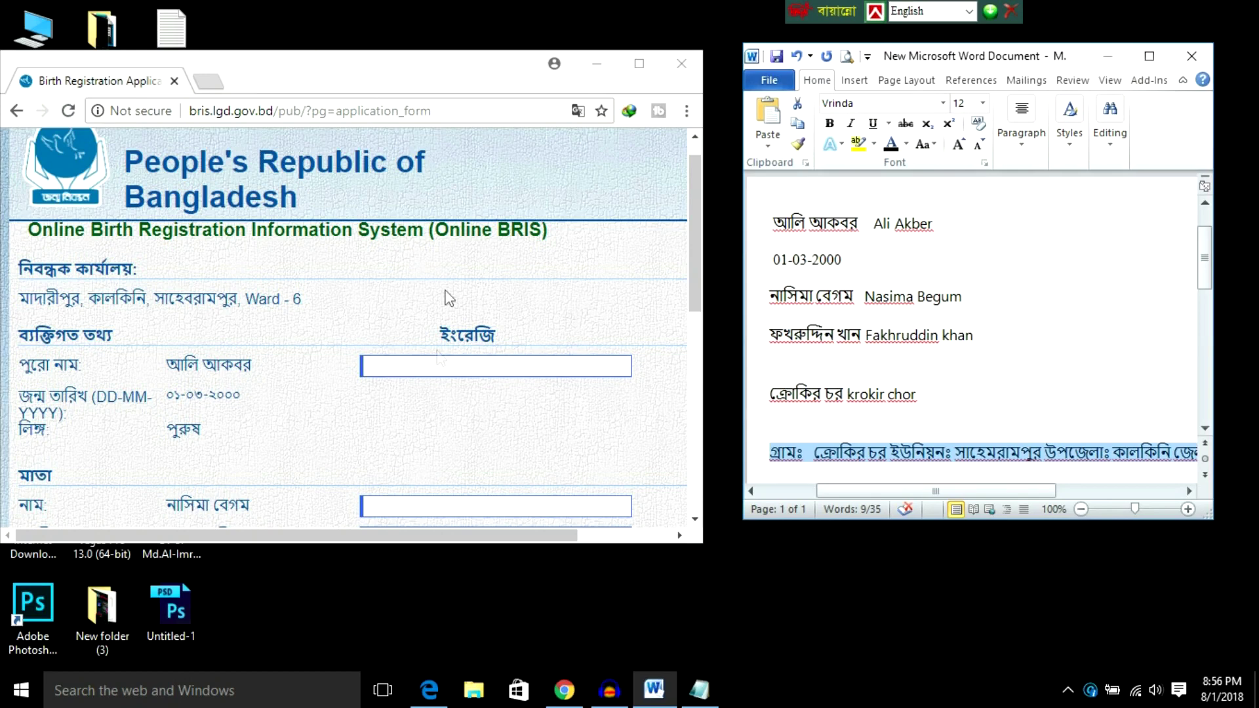
# Step: Type the child's full name and the mother's name in English
pyautogui.click(434, 365)
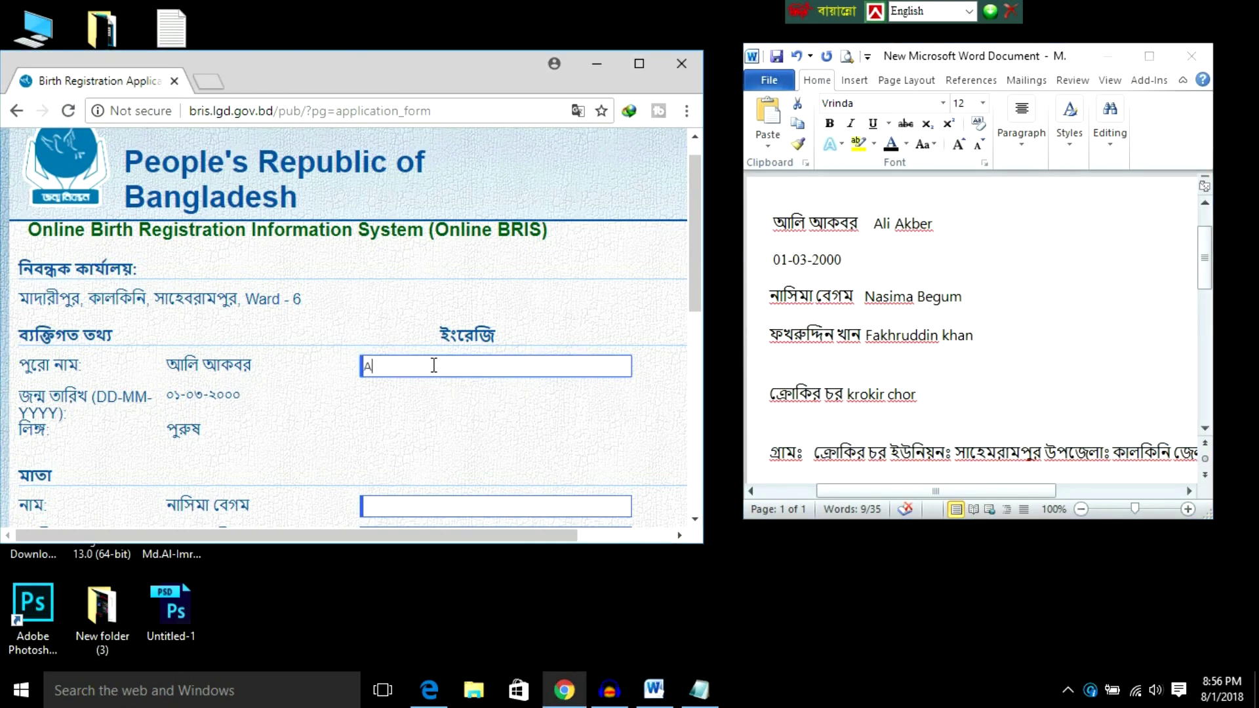
pyautogui.scroll(-1, 341, 429)
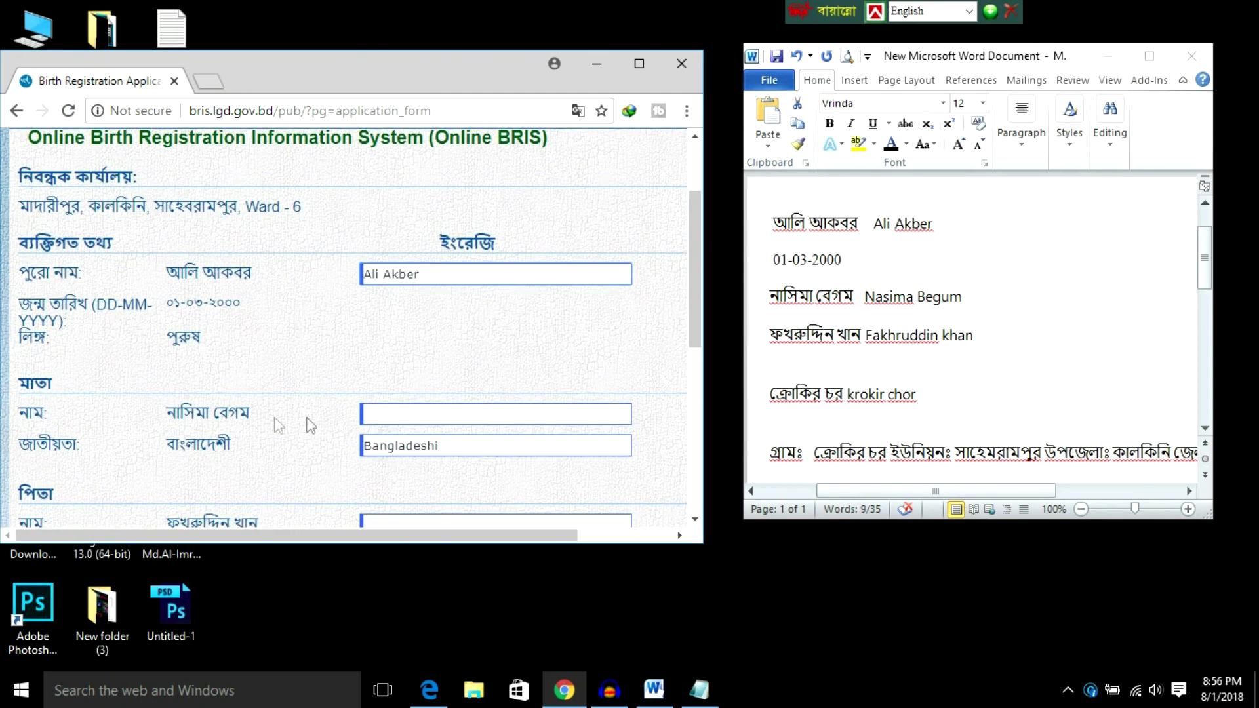
pyautogui.click(396, 417)
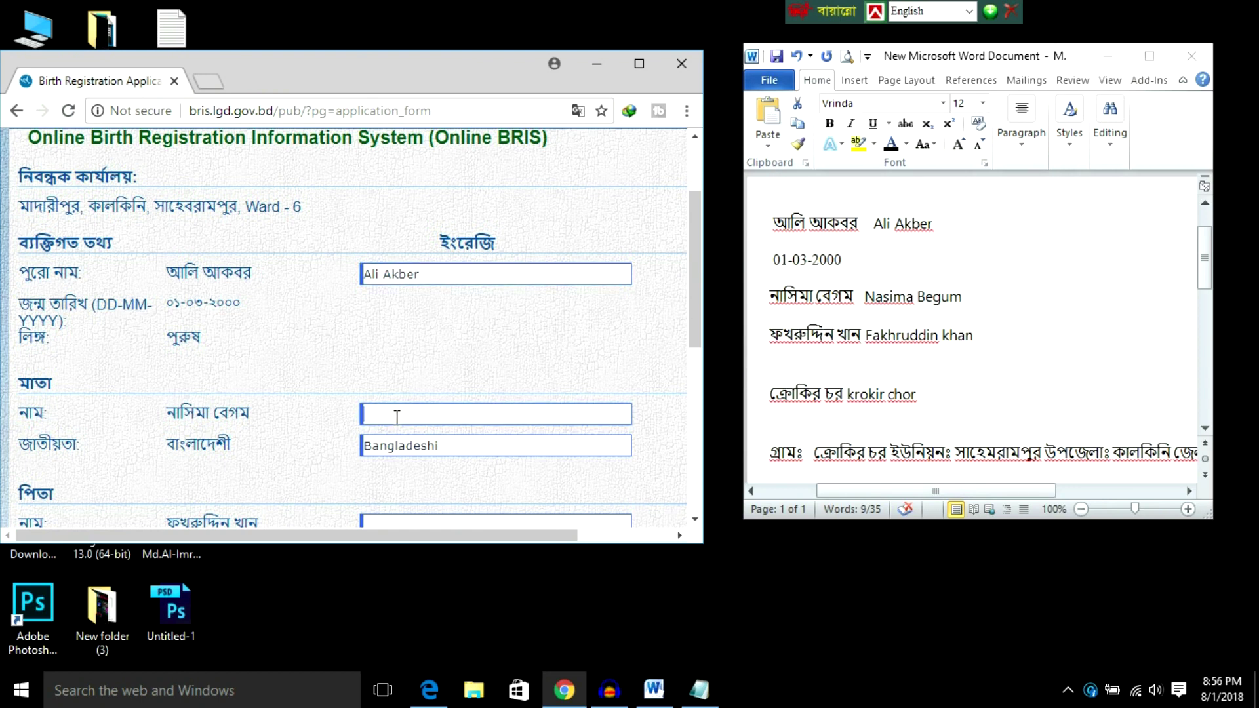
# Step: Type the father's name and the birthplace village in English
pyautogui.scroll(-1, 397, 417)
pyautogui.click(401, 437)
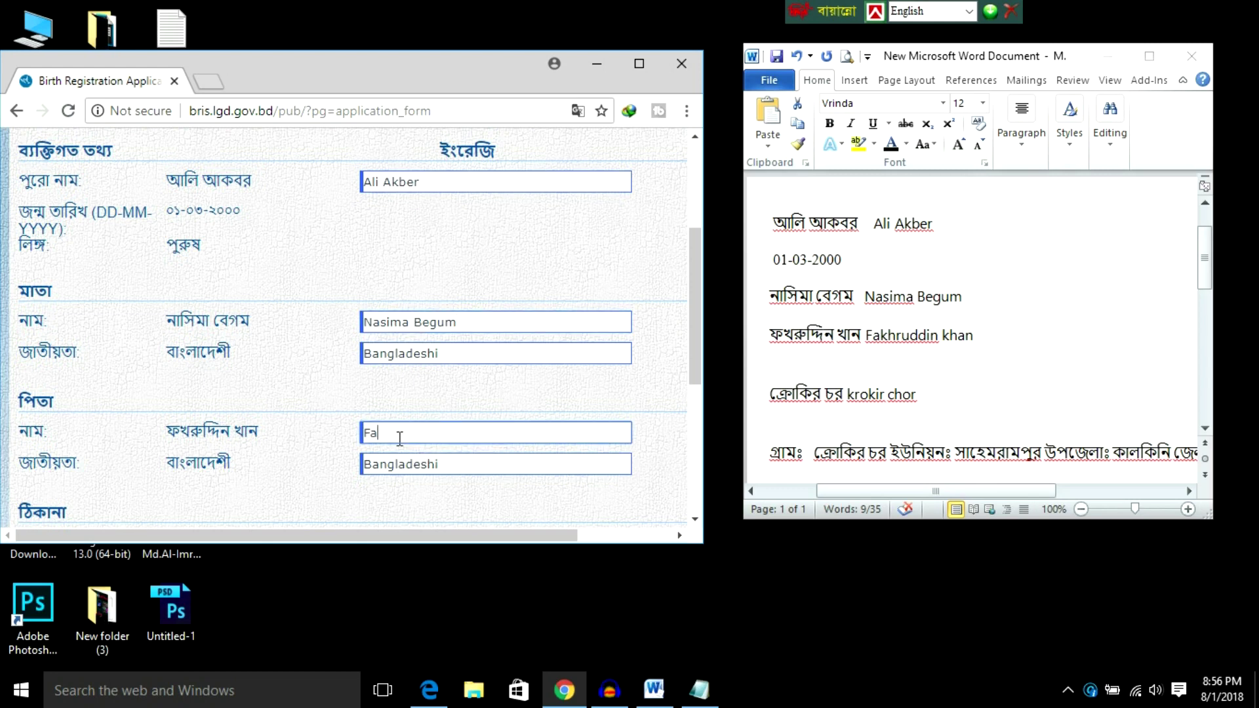
pyautogui.scroll(-3, 416, 430)
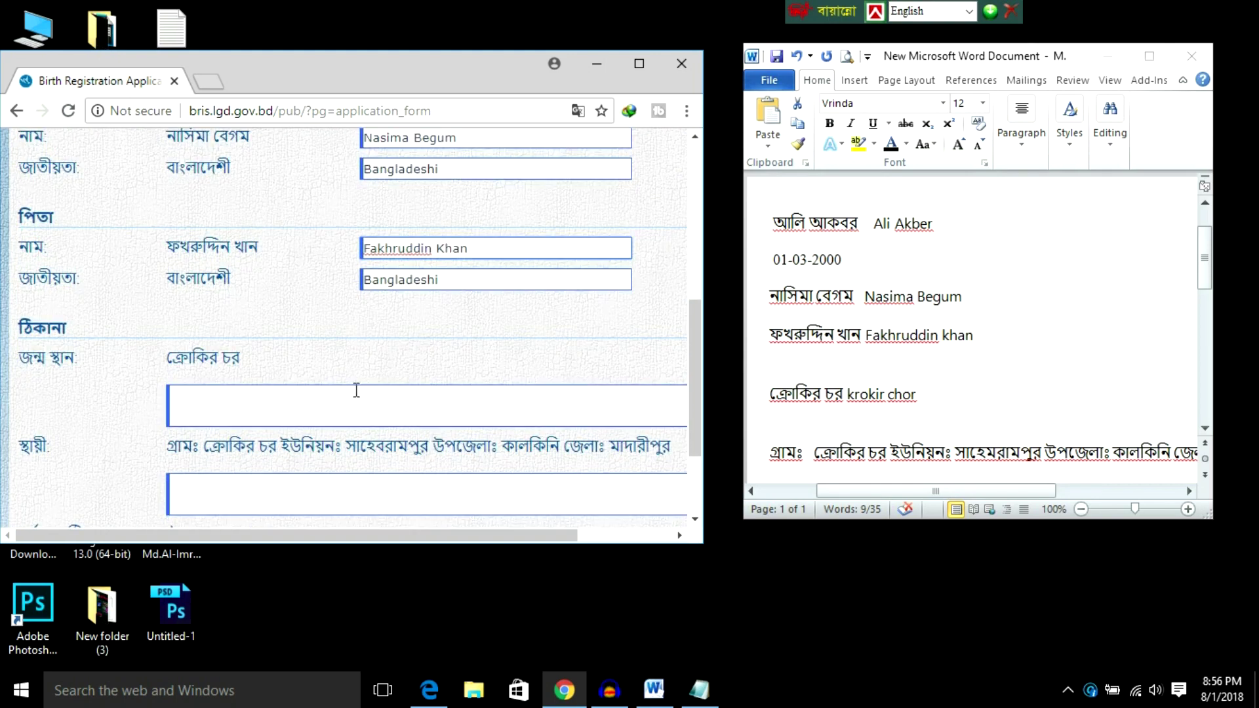
pyautogui.click(207, 398)
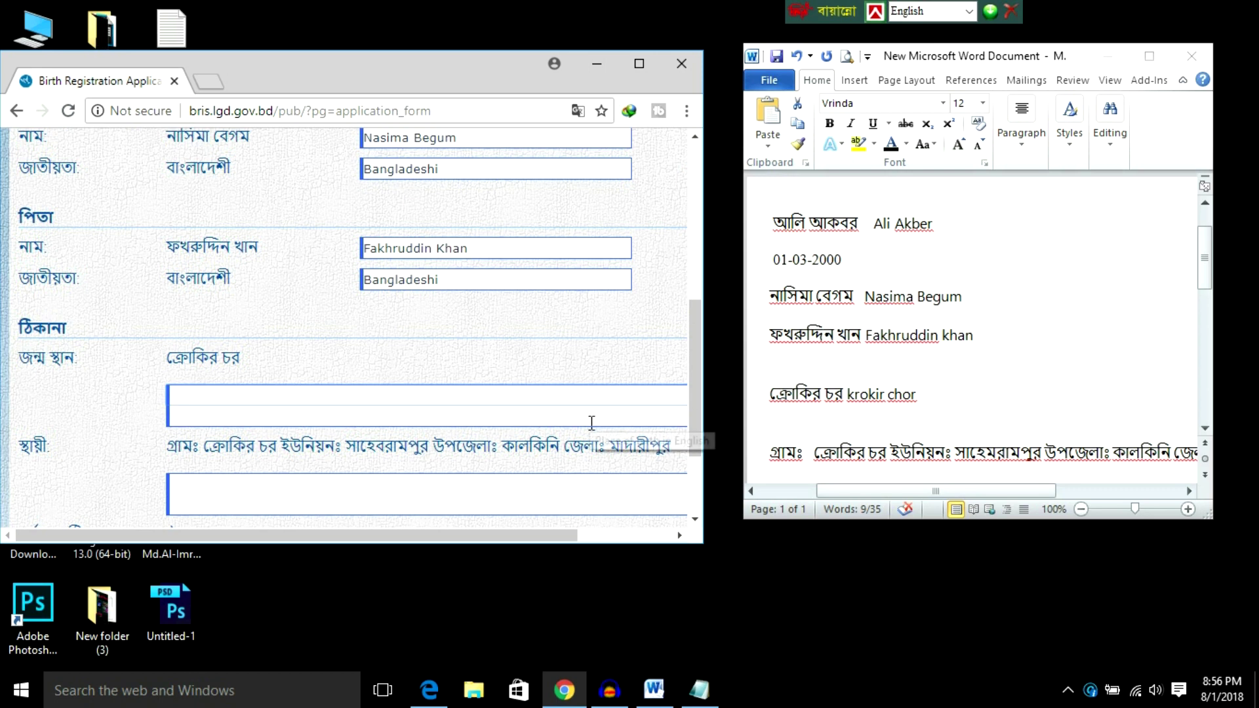
pyautogui.write('k')
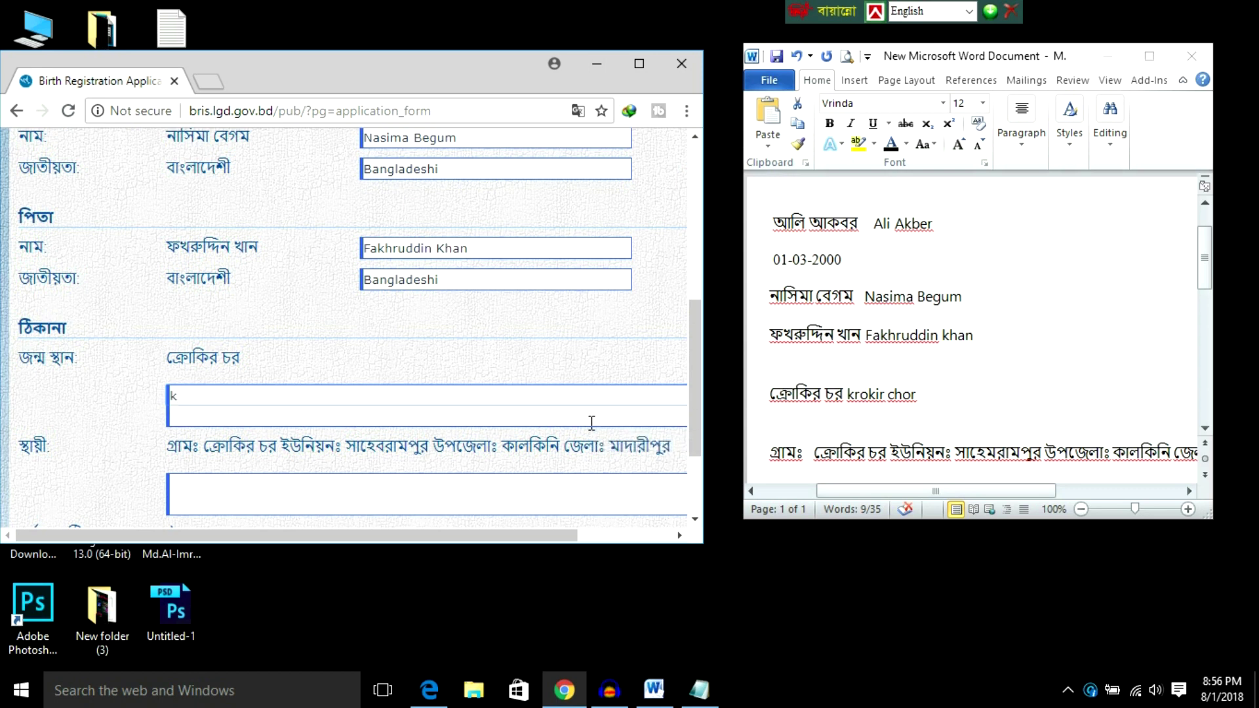
pyautogui.write('rokir chor')
pyautogui.scroll(-1, 337, 472)
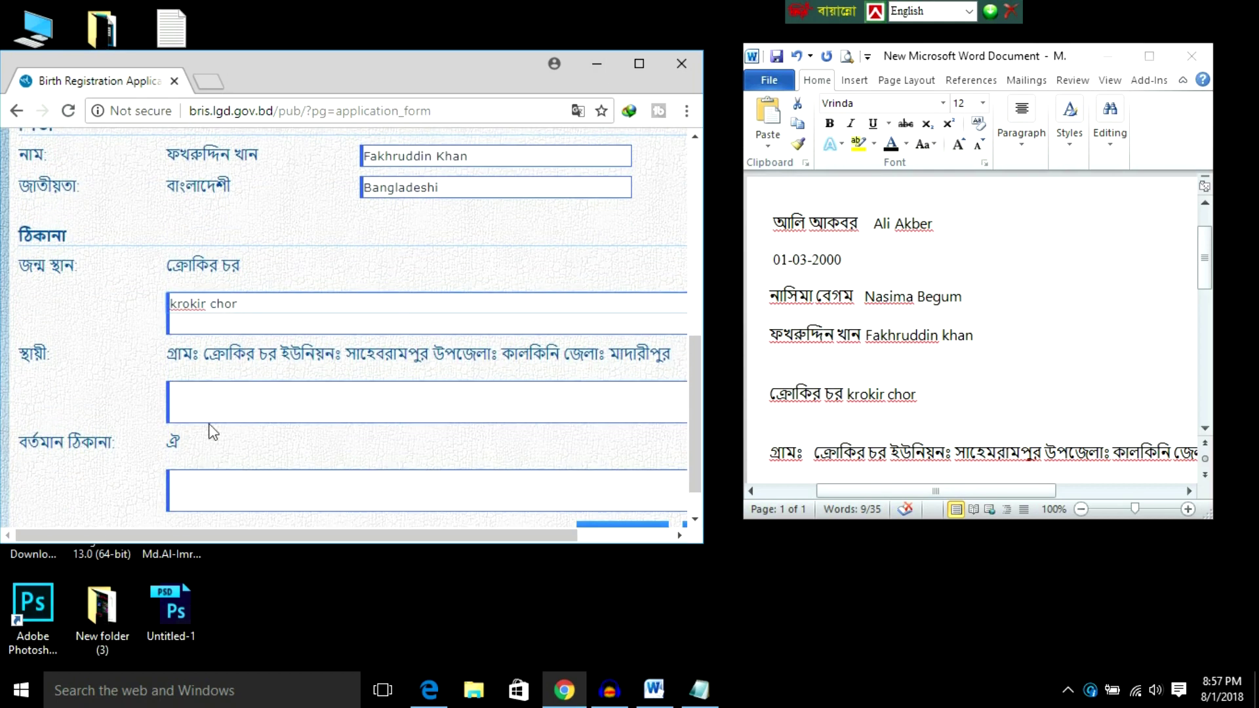
# Step: Type the village and union names into the English permanent-address field, starting the upazila part
pyautogui.click(182, 397)
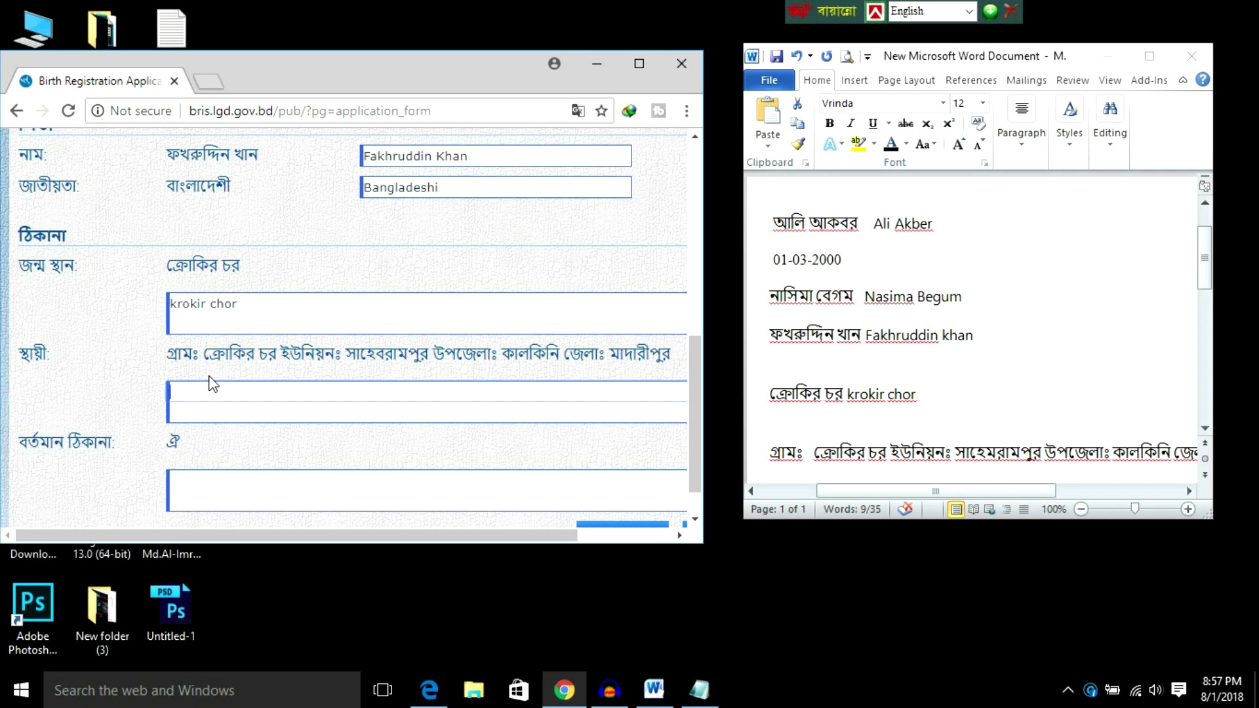
pyautogui.press('BackSpace')
pyautogui.scroll(-3, 812, 393)
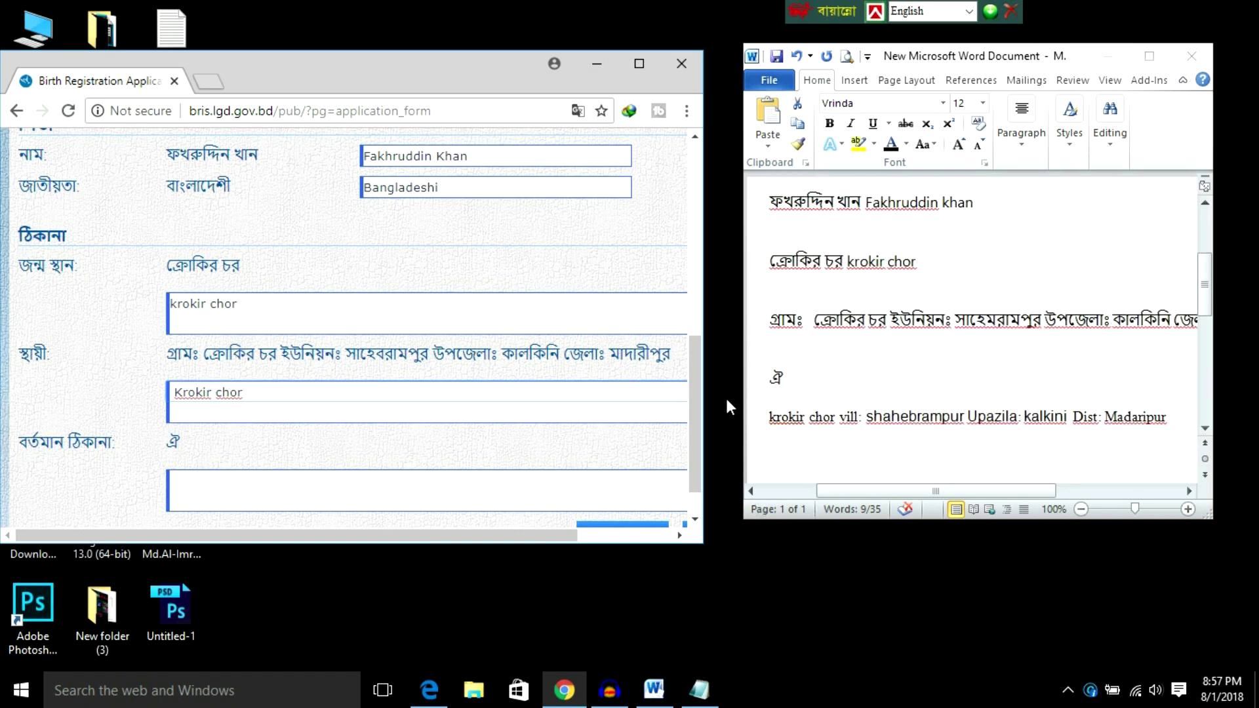
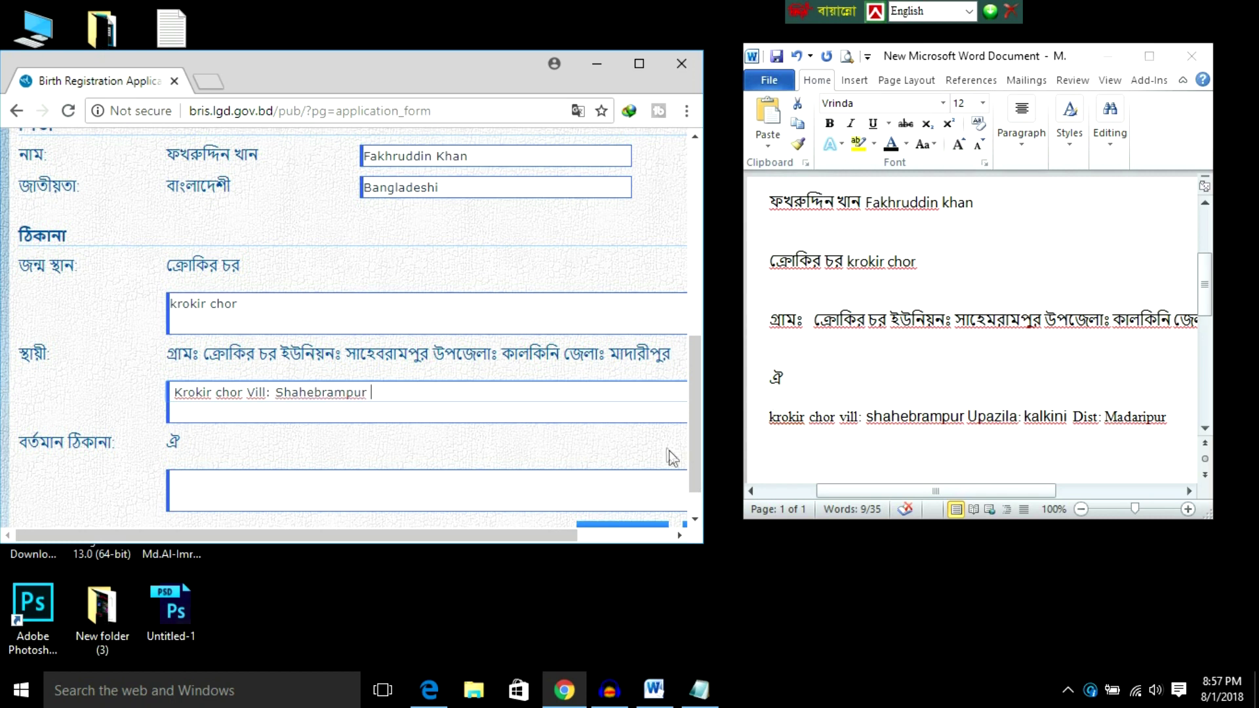
# Step: Add a colon after 'Upazila', remove the extra 'l', and append the upazila and district names
pyautogui.doubleClick(389, 392)
pyautogui.click(411, 393)
pyautogui.write(':')
pyautogui.write('l')
pyautogui.click(432, 398)
pyautogui.click(409, 398)
pyautogui.press('BackSpace')
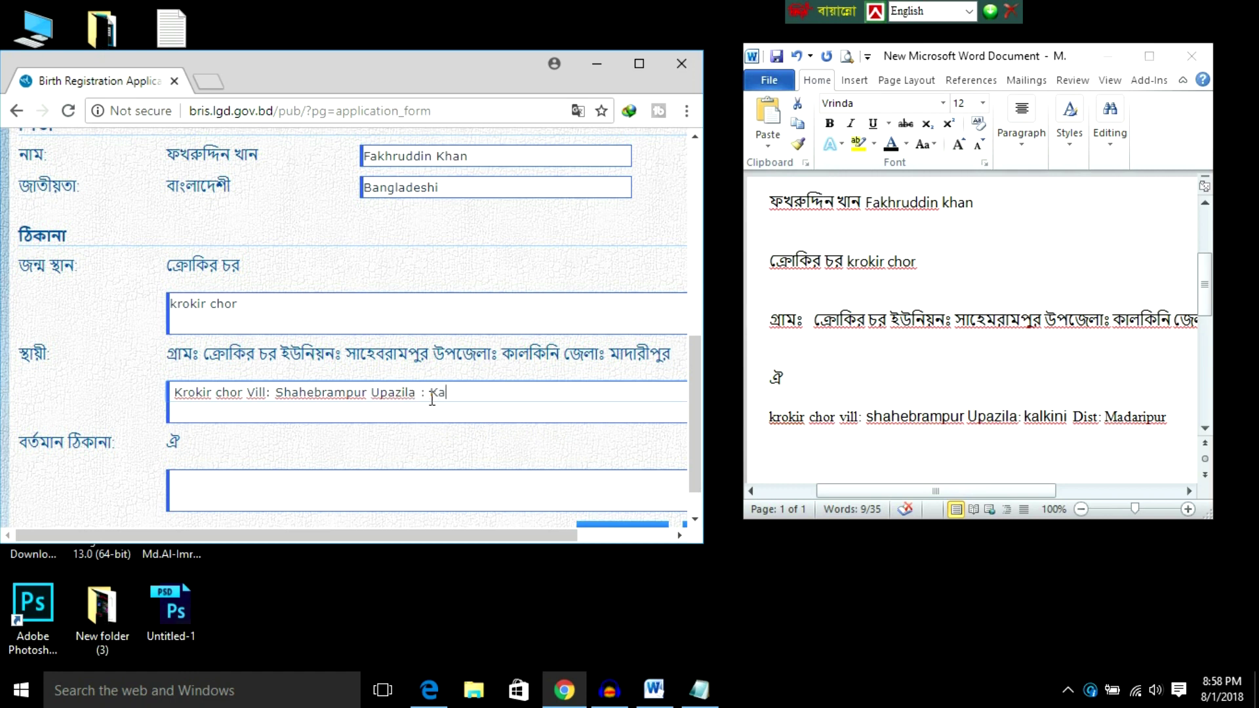
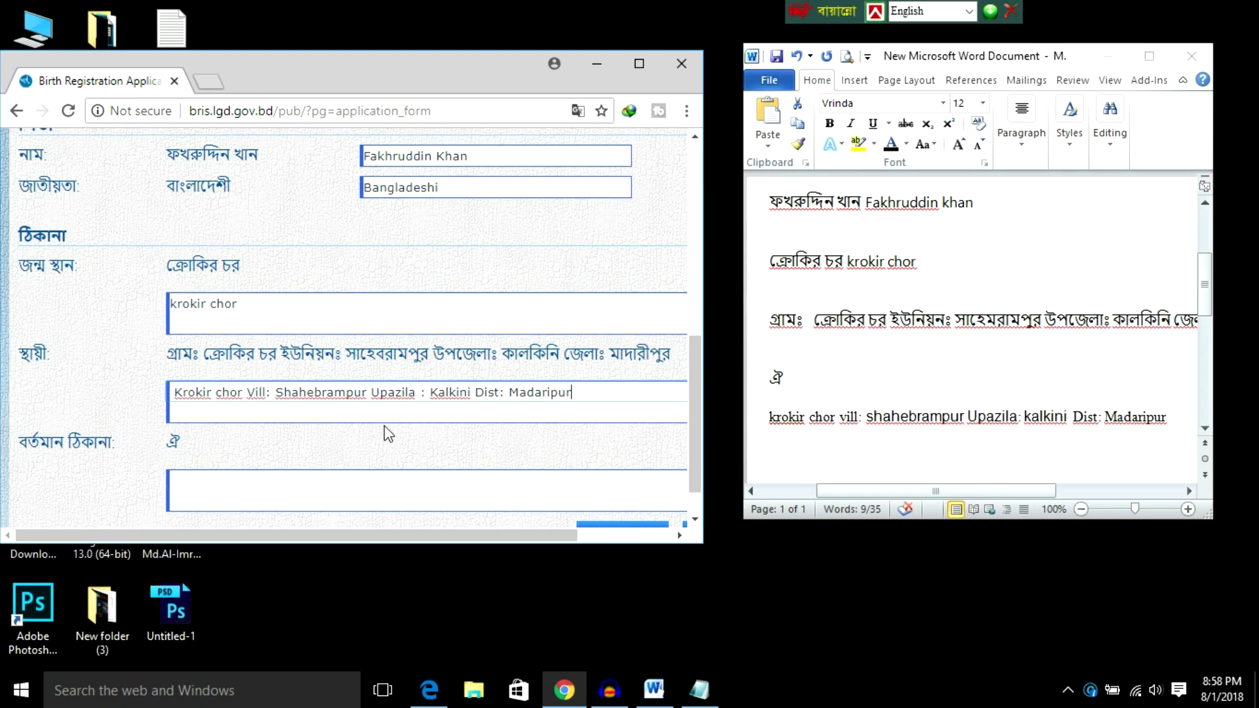
pyautogui.scroll(-1, 393, 413)
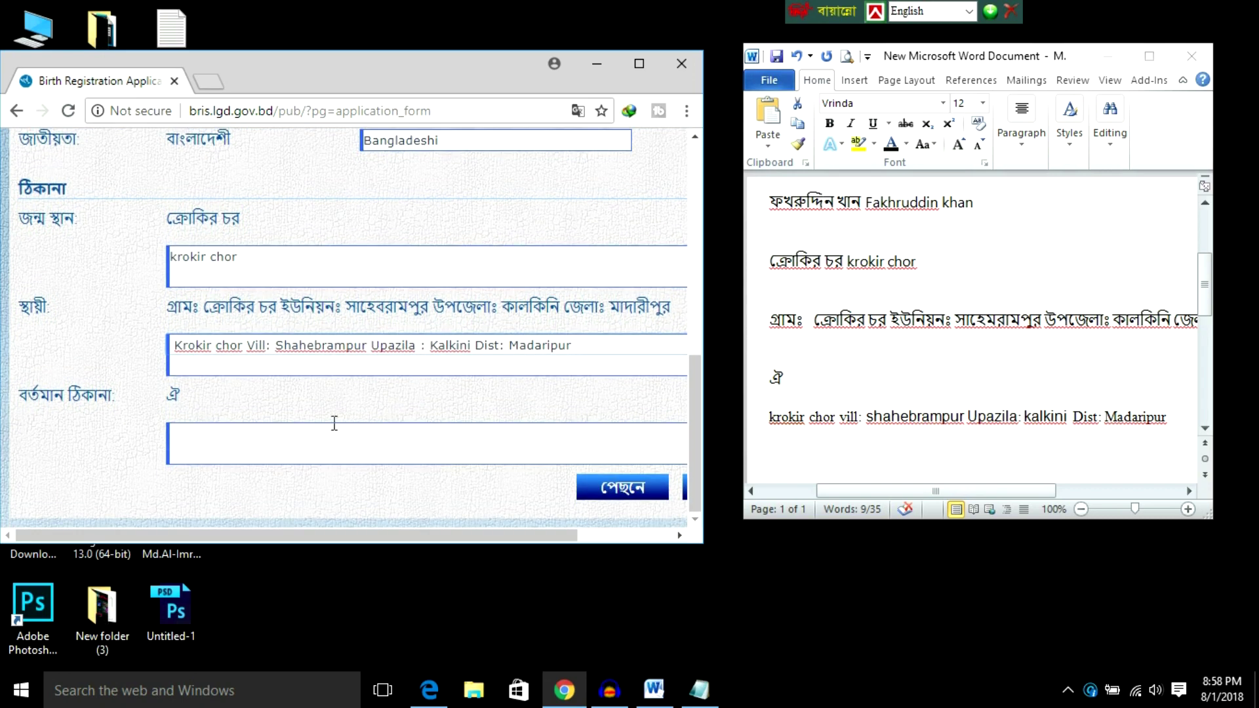
pyautogui.click(243, 452)
pyautogui.click(223, 433)
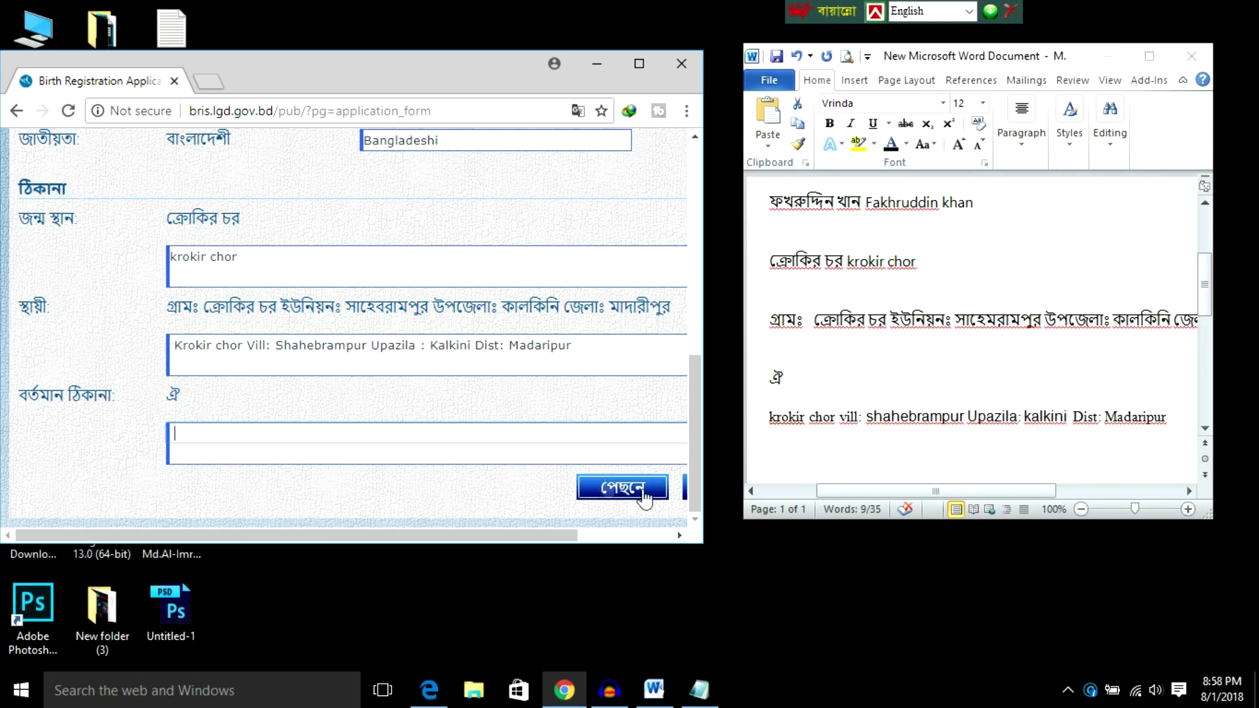
pyautogui.moveTo(525, 535); pyautogui.dragTo(616, 538)
pyautogui.click(611, 493)
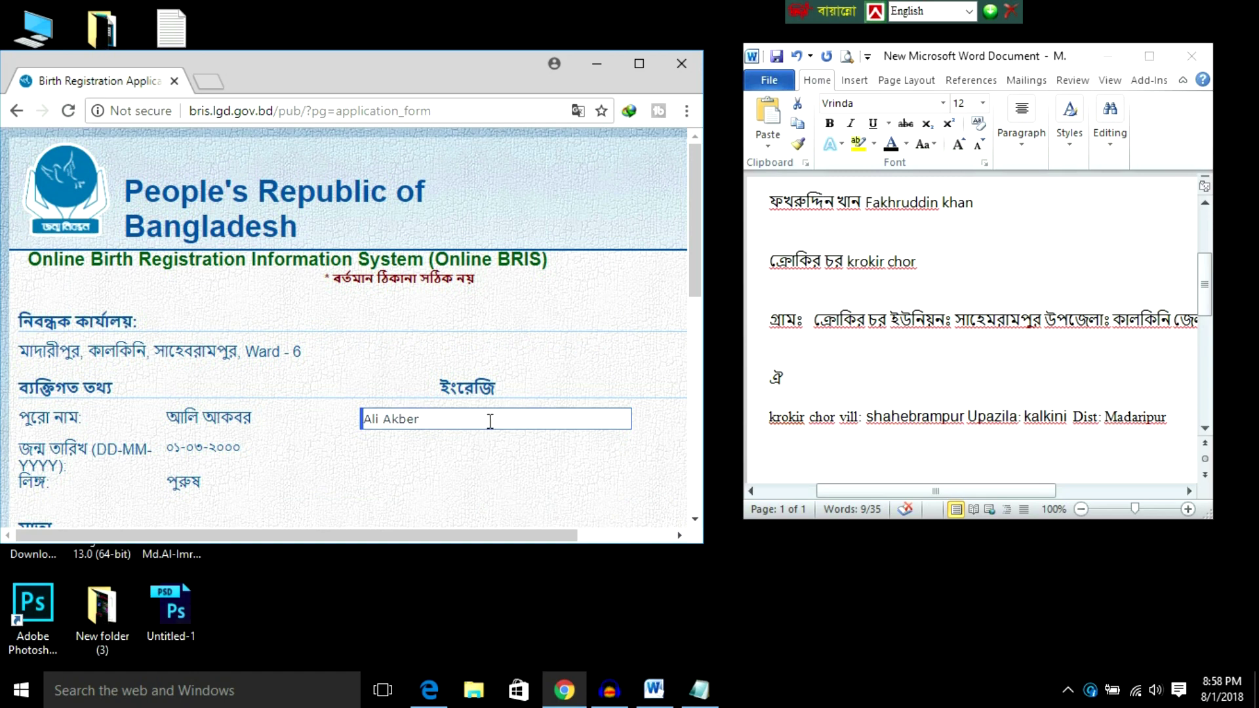
pyautogui.scroll(-4, 316, 324)
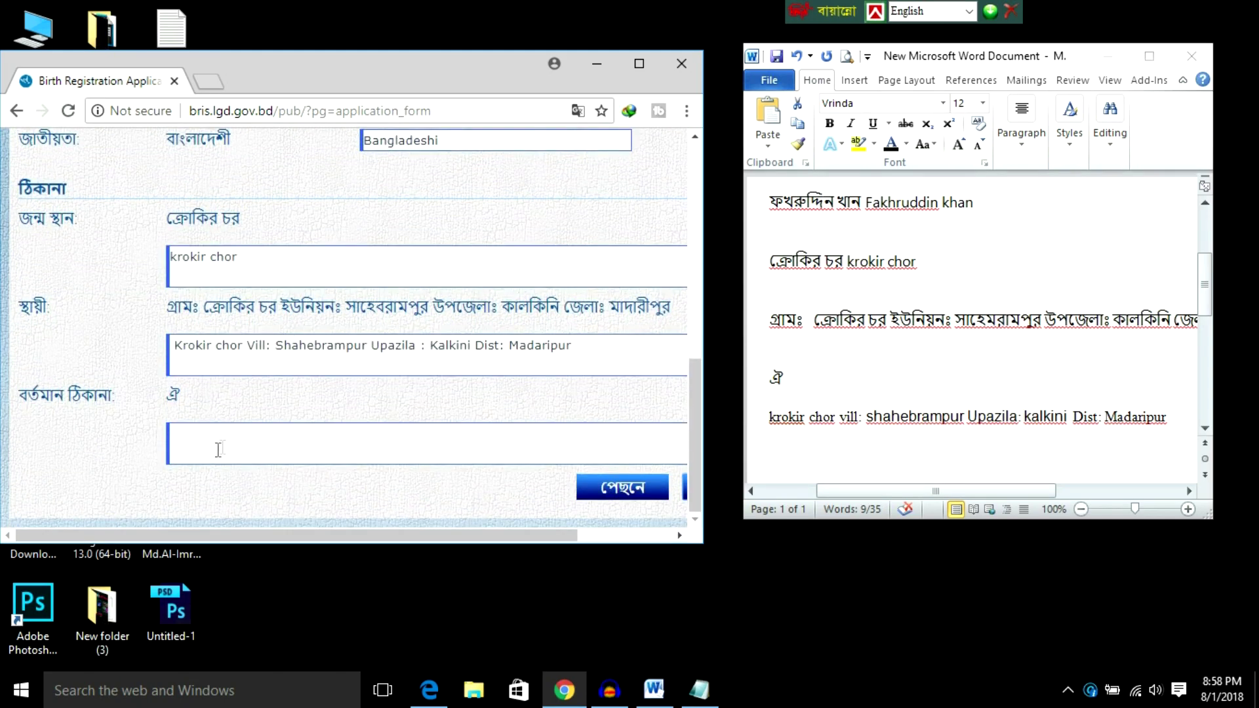
pyautogui.click(229, 435)
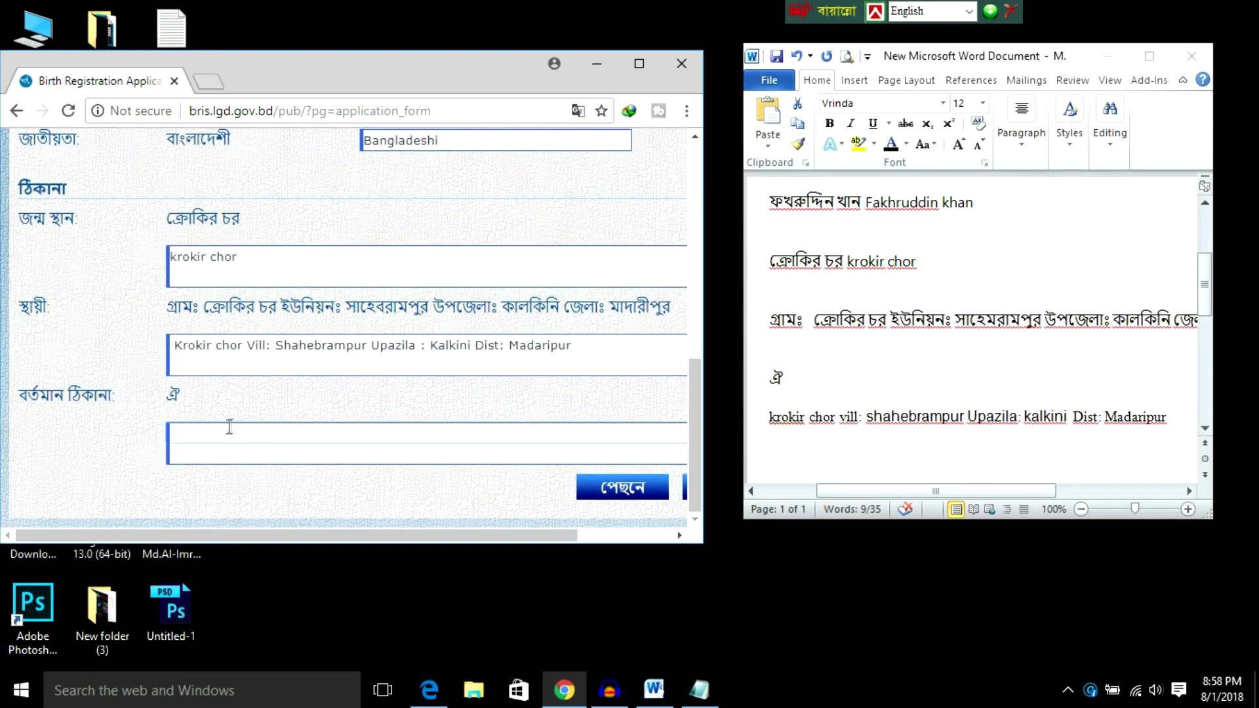
pyautogui.moveTo(173, 345); pyautogui.dragTo(590, 303)
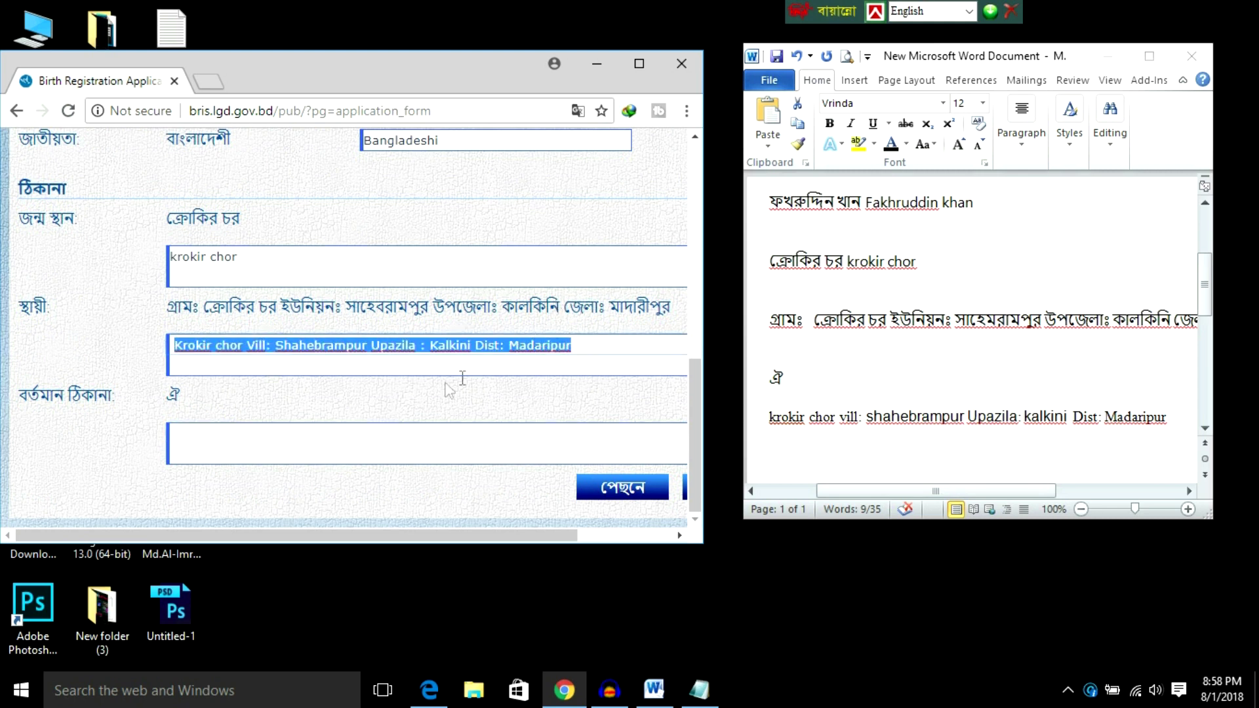
pyautogui.click(326, 430)
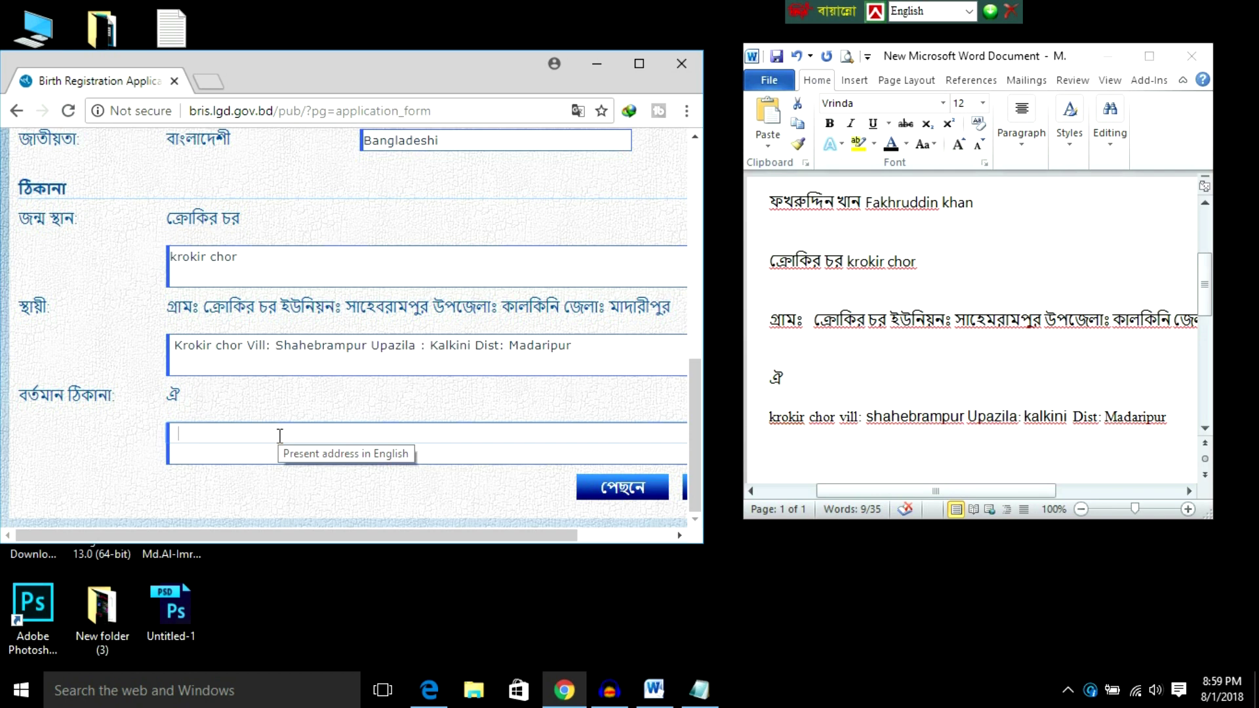
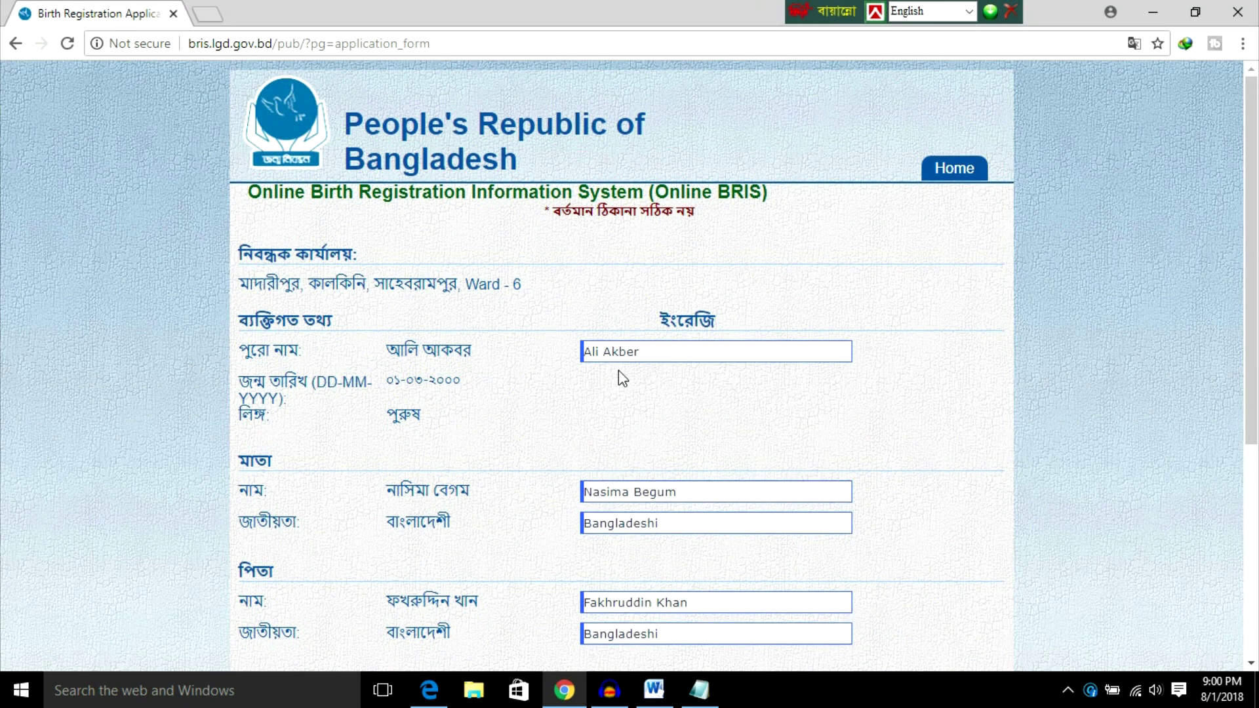
# Step: Proceed from the bottom of the completed form with পরবর্তী to the review summary
pyautogui.scroll(-3, 623, 380)
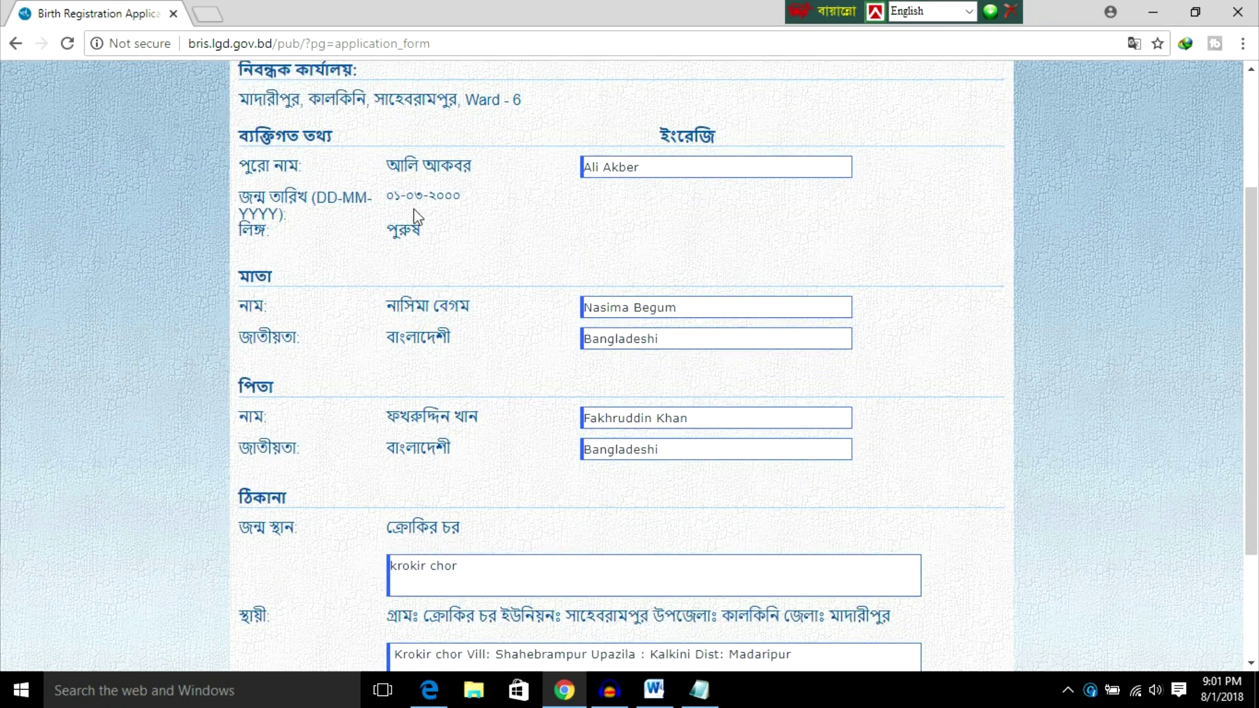
pyautogui.scroll(-1, 597, 311)
pyautogui.scroll(-2, 598, 310)
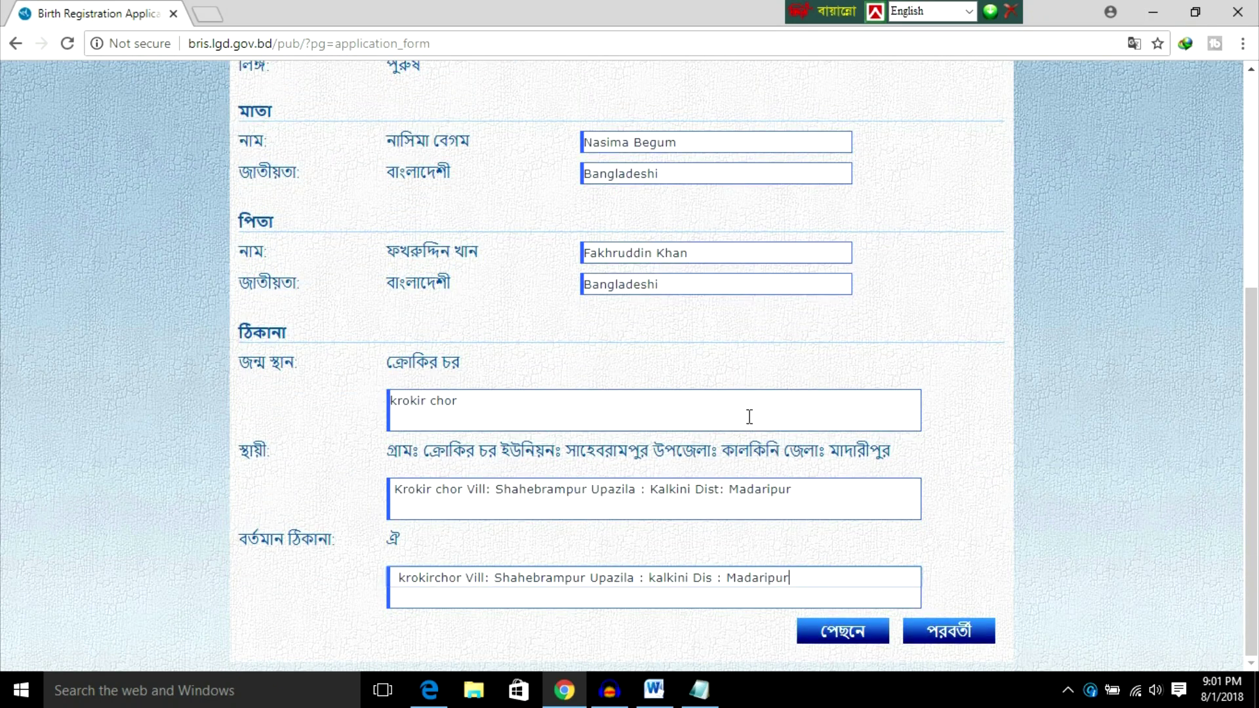
pyautogui.click(954, 633)
pyautogui.click(948, 634)
pyautogui.scroll(2, 755, 444)
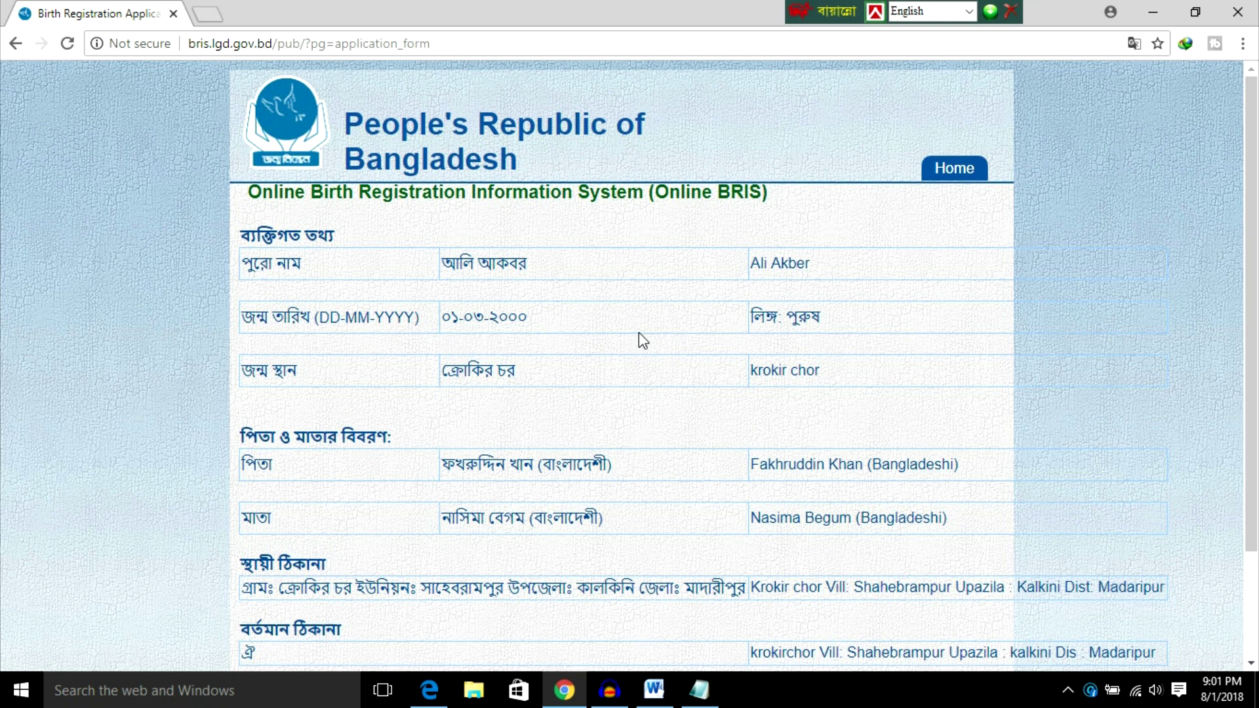
pyautogui.scroll(-2, 652, 351)
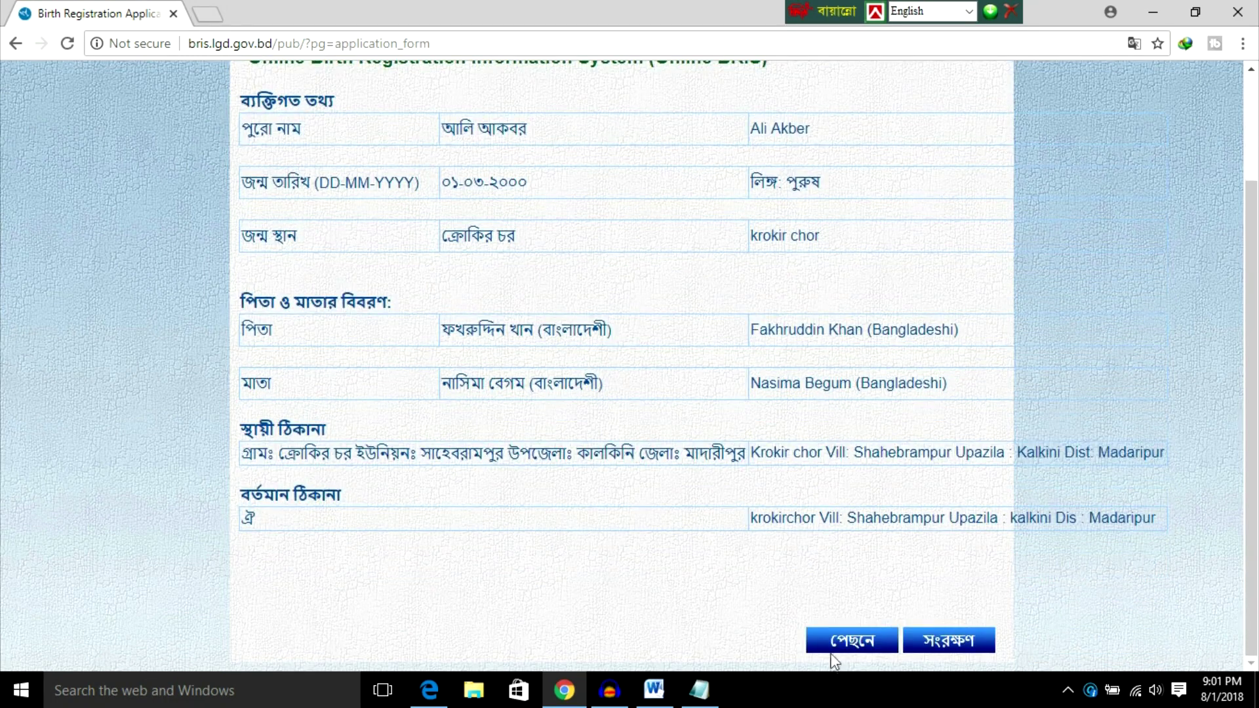
pyautogui.click(863, 648)
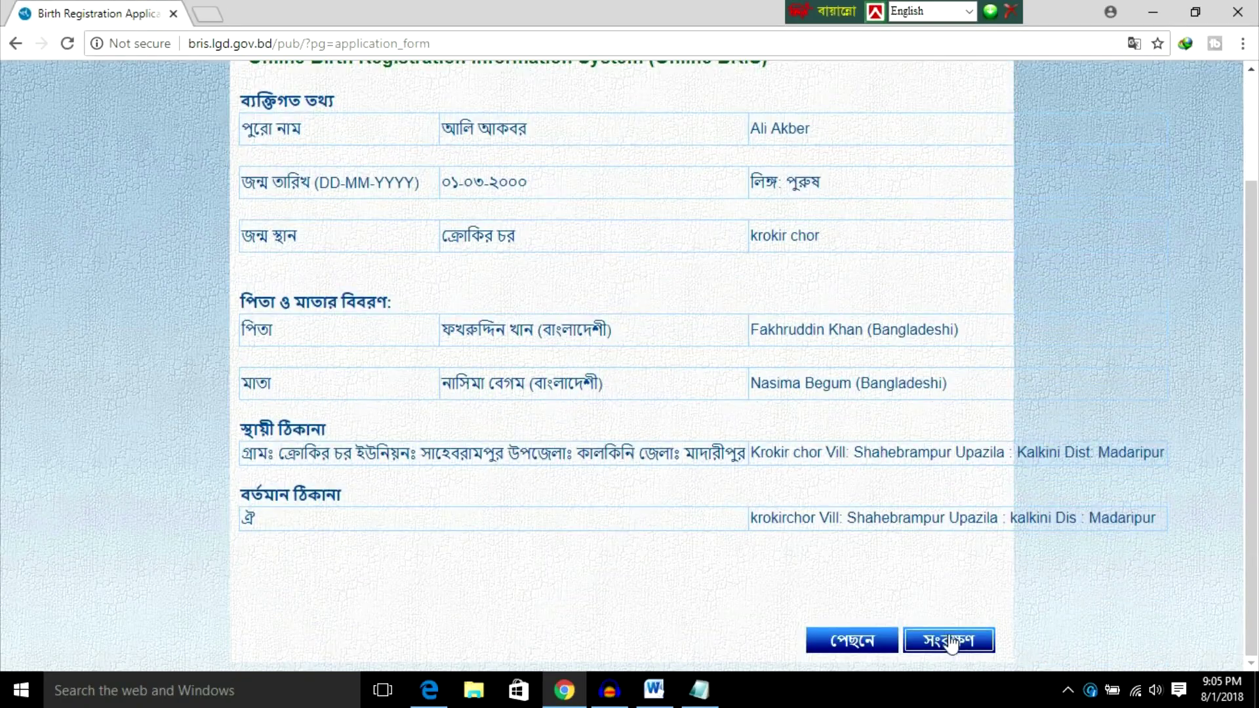
# Step: Submit the application with সংরক্ষণ (Save) to get its confirmation page and application number
pyautogui.click(949, 640)
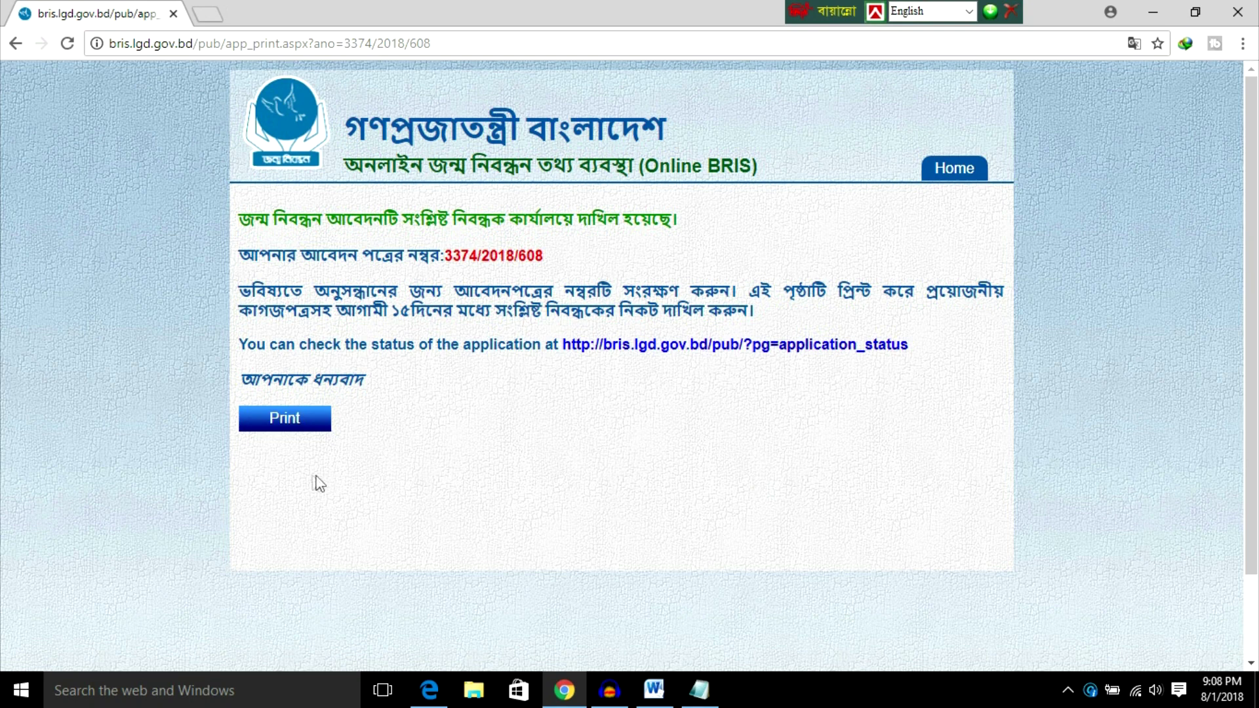
# Step: Open Chrome's print preview of the confirmation page, with Save as PDF as the destination
pyautogui.click(281, 431)
pyautogui.click(282, 426)
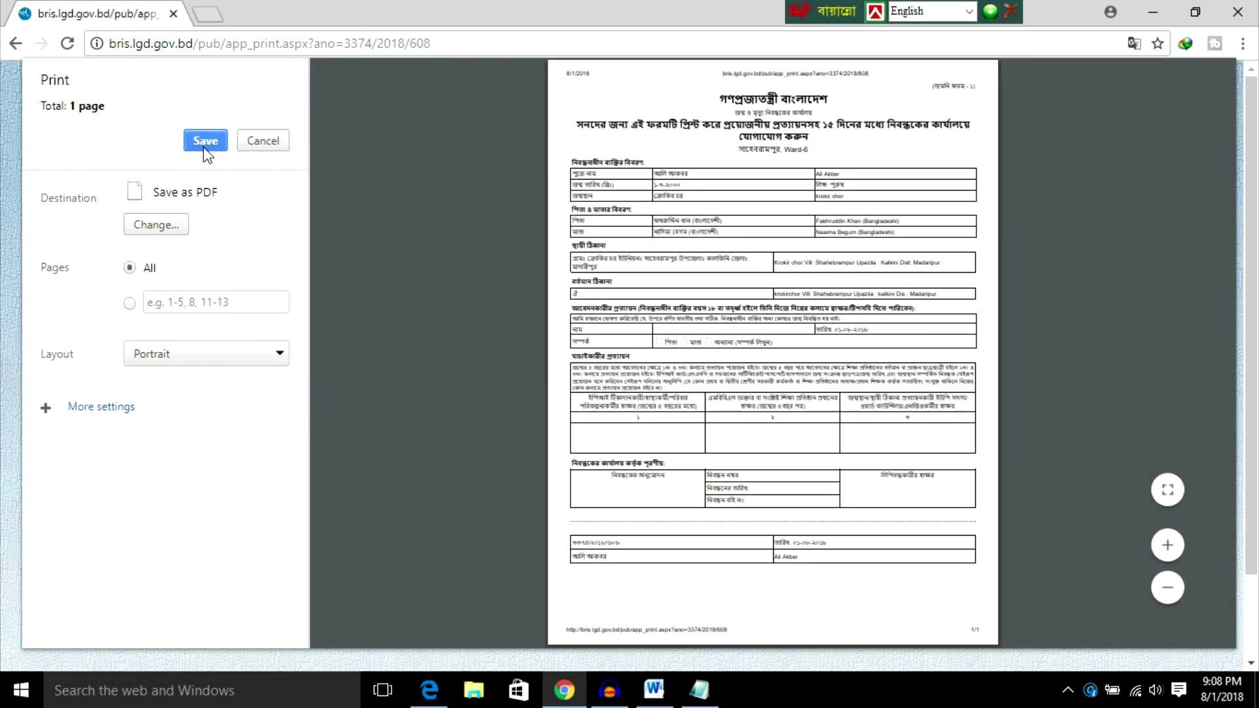
# Step: Save the confirmation as app_print PDF on the Desktop, then minimise Chrome
pyautogui.click(205, 142)
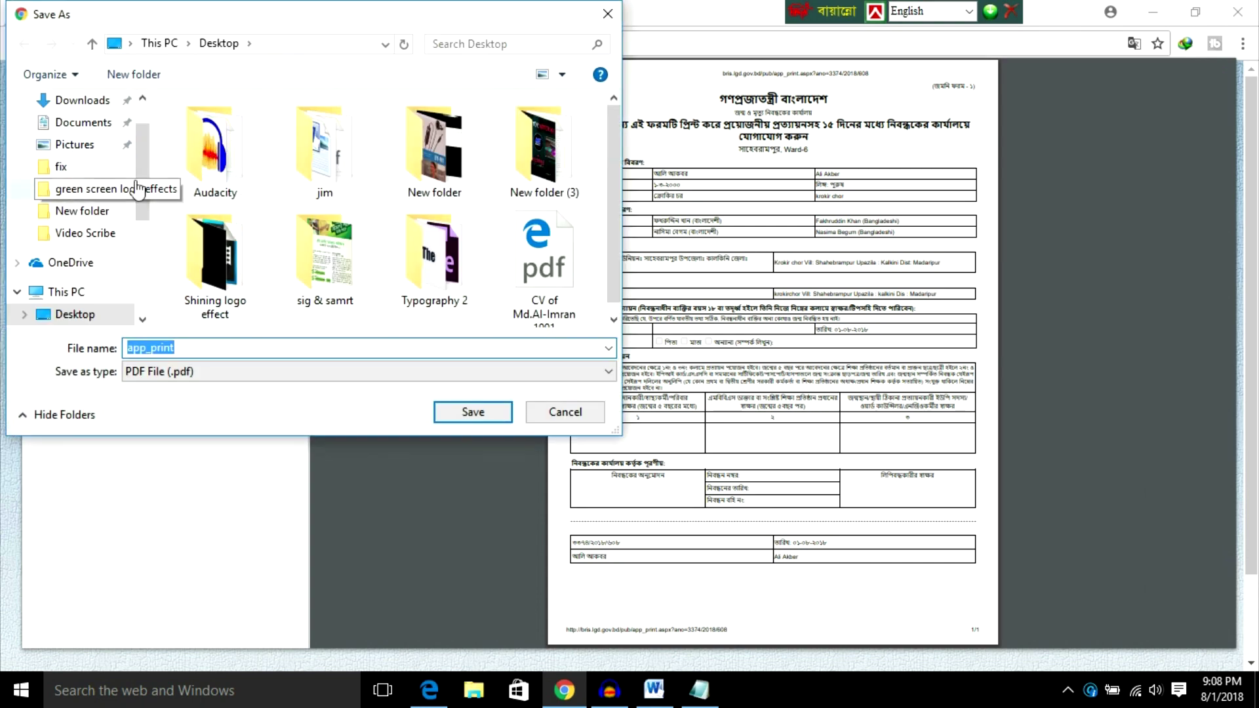
pyautogui.scroll(2, 79, 171)
pyautogui.click(75, 130)
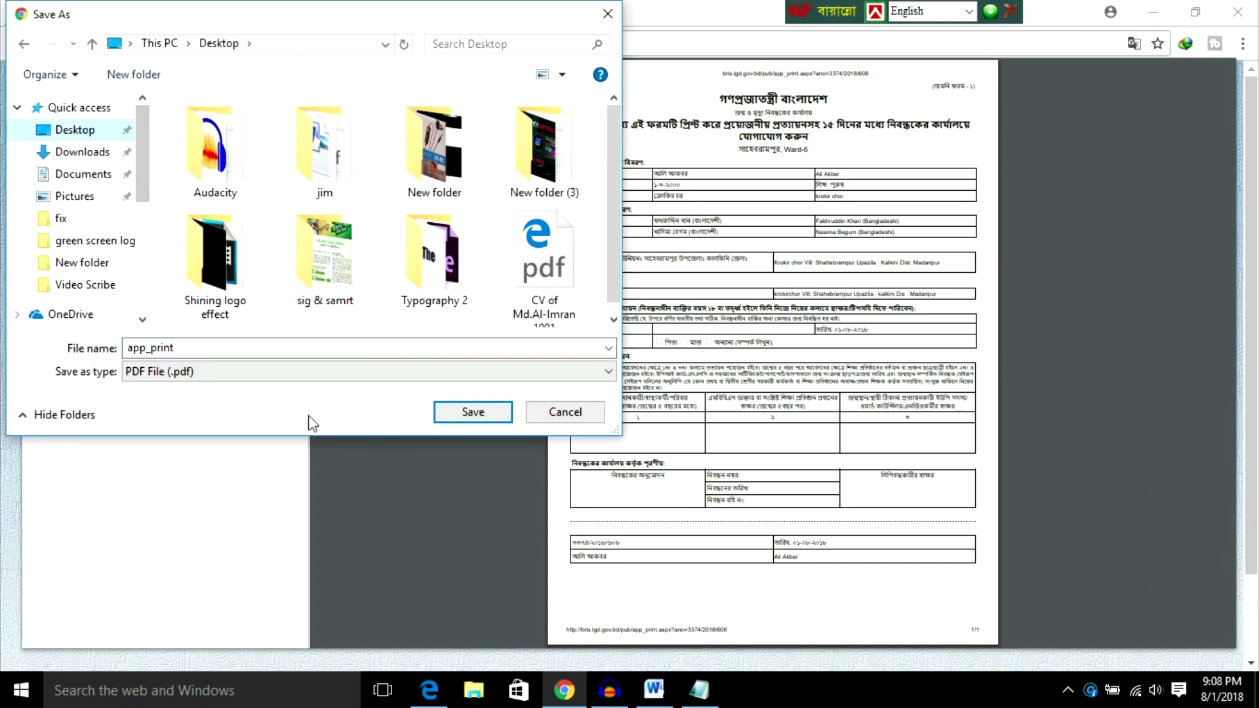
pyautogui.click(473, 411)
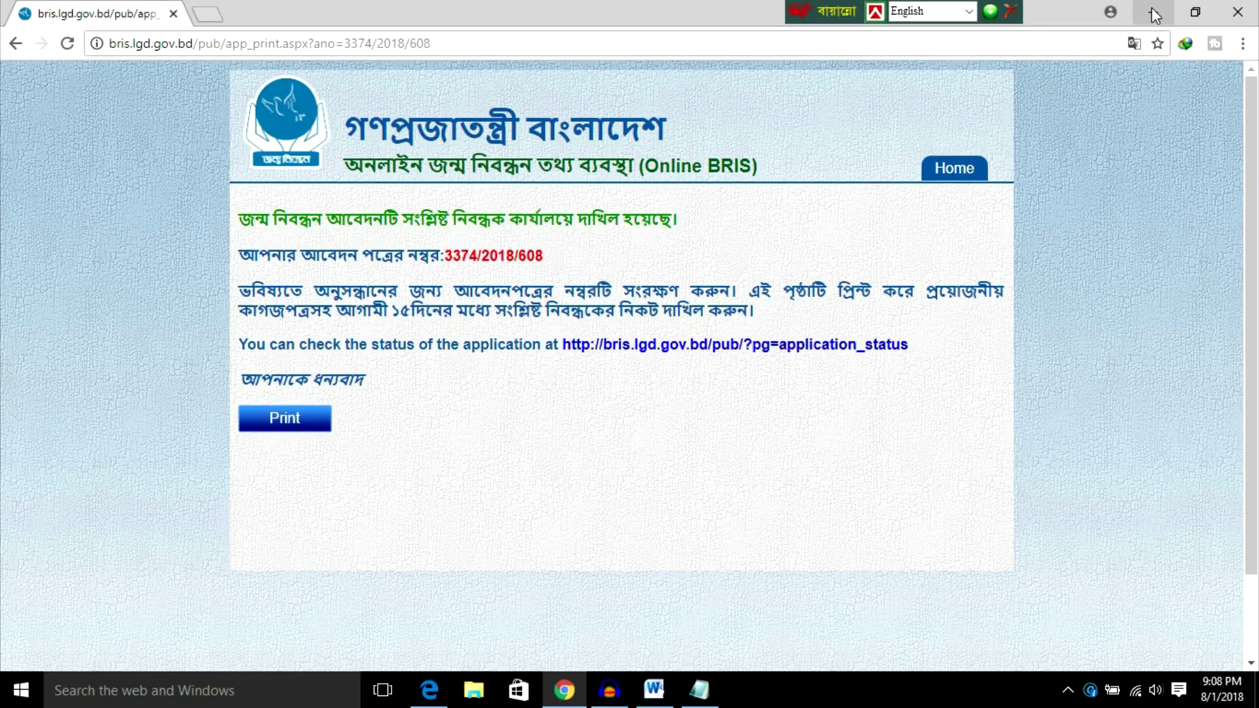
pyautogui.click(1151, 8)
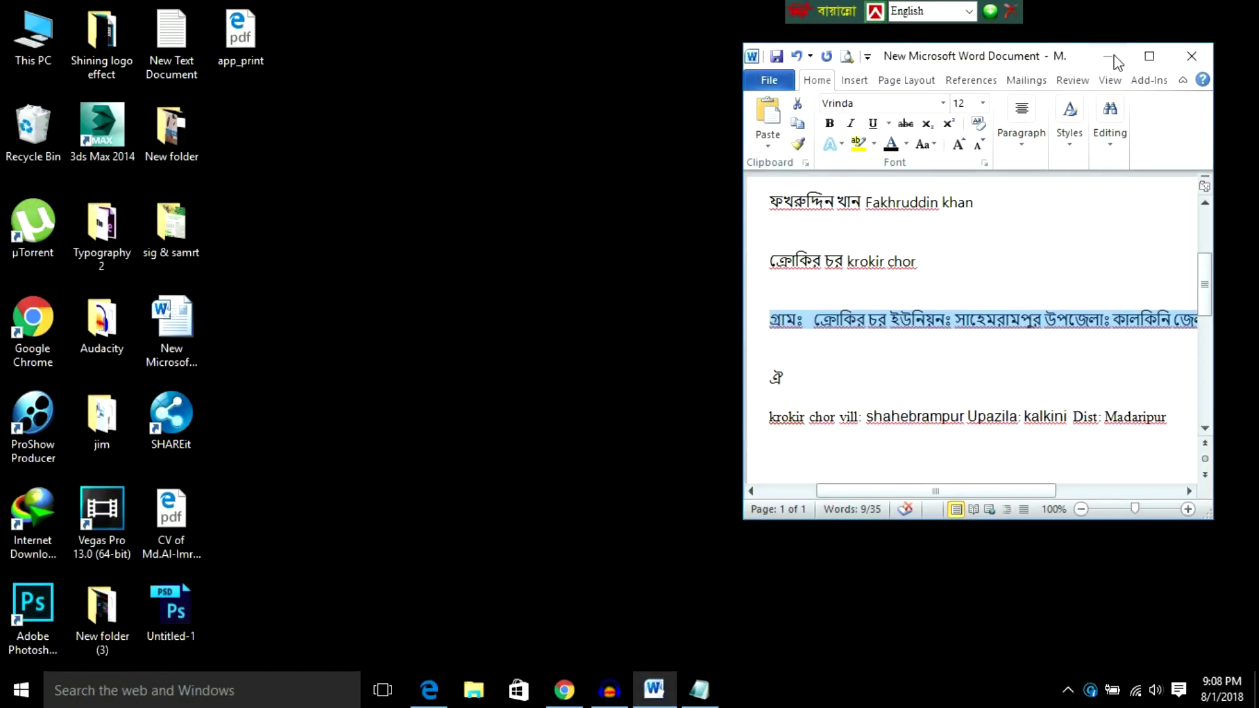
# Step: Minimize Word, then open app_print.pdf in Edge and zoom in to review the confirmation
pyautogui.click(1107, 55)
pyautogui.doubleClick(257, 30)
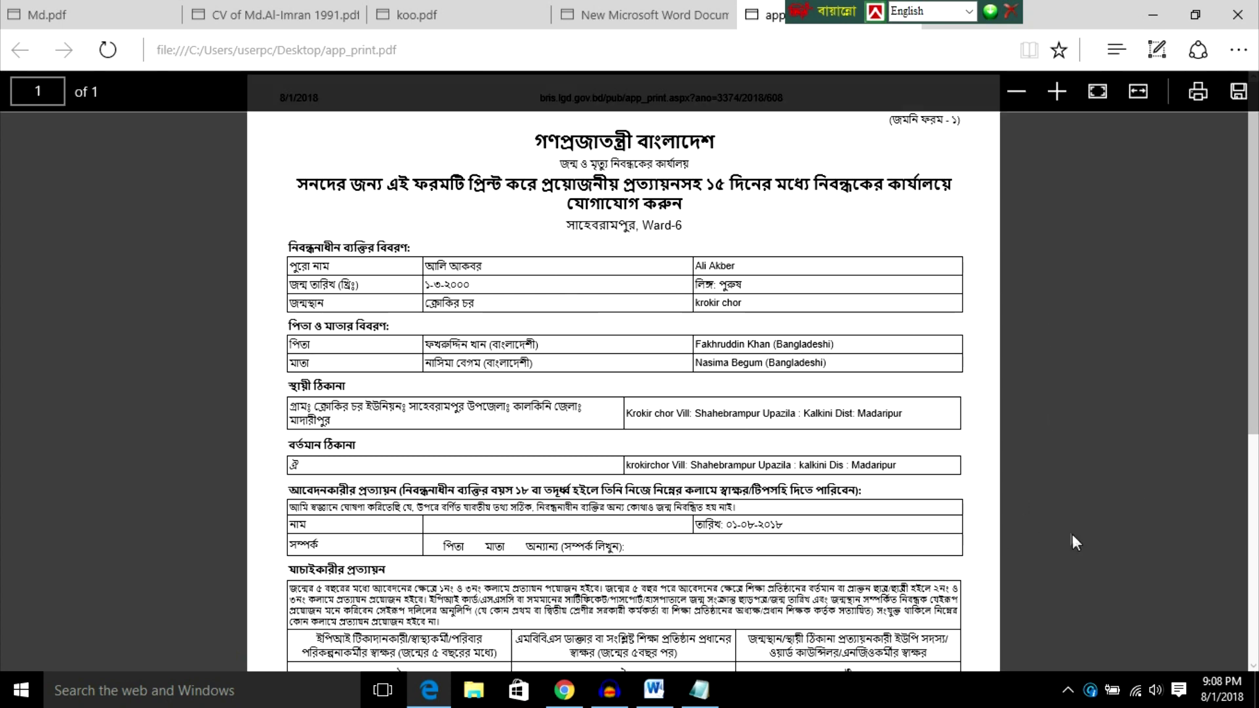
pyautogui.click(1058, 91)
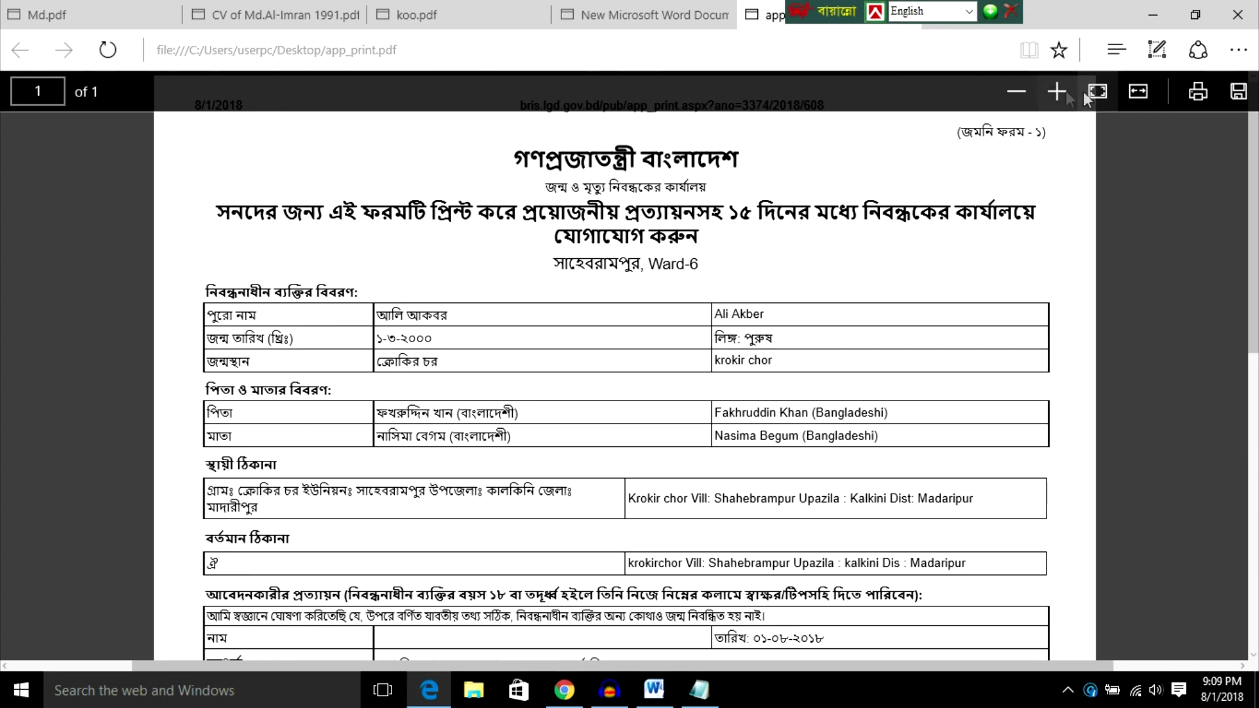
pyautogui.click(1057, 92)
pyautogui.scroll(-3, 921, 301)
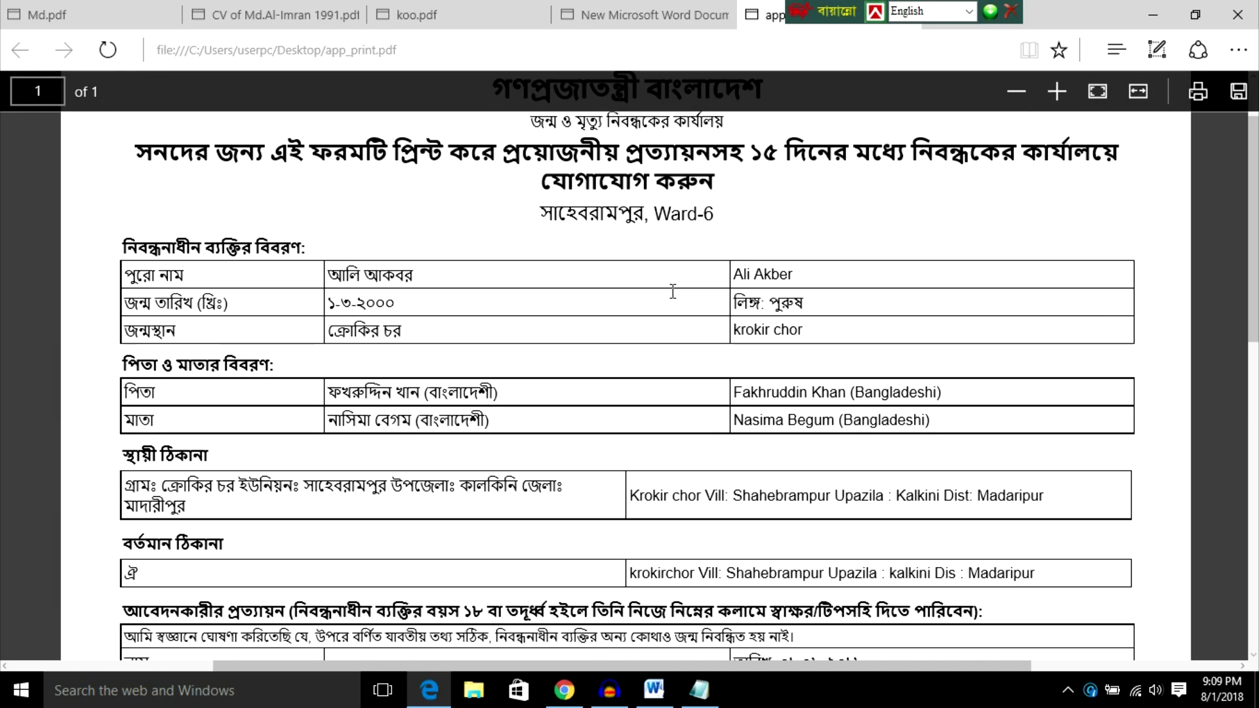
pyautogui.scroll(-2, 672, 291)
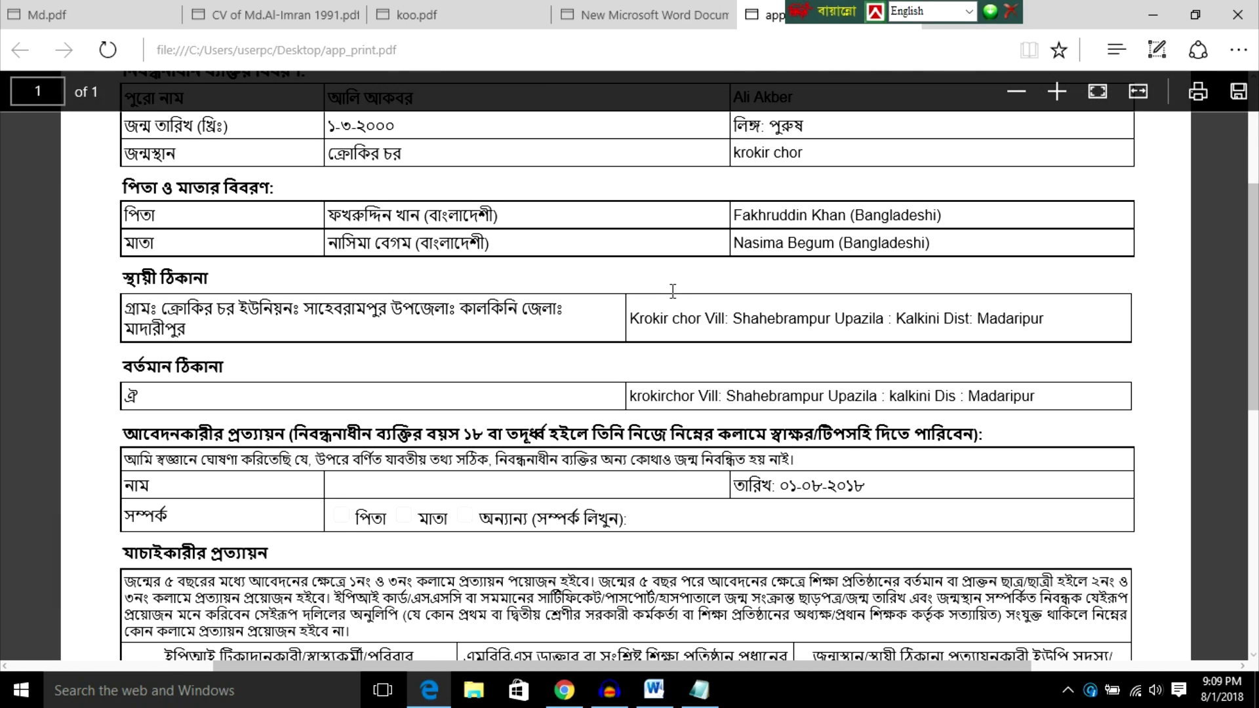
pyautogui.scroll(2, 672, 291)
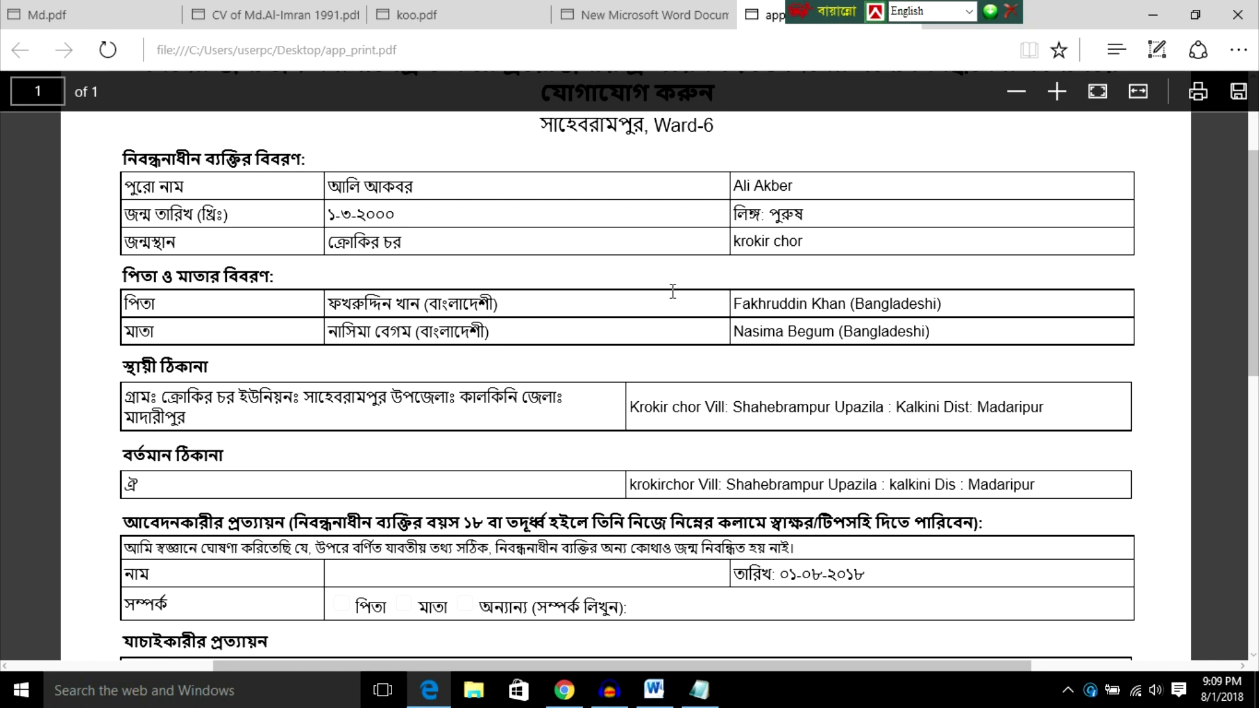
pyautogui.scroll(-2, 673, 291)
pyautogui.scroll(-2, 673, 291)
pyautogui.scroll(8, 672, 291)
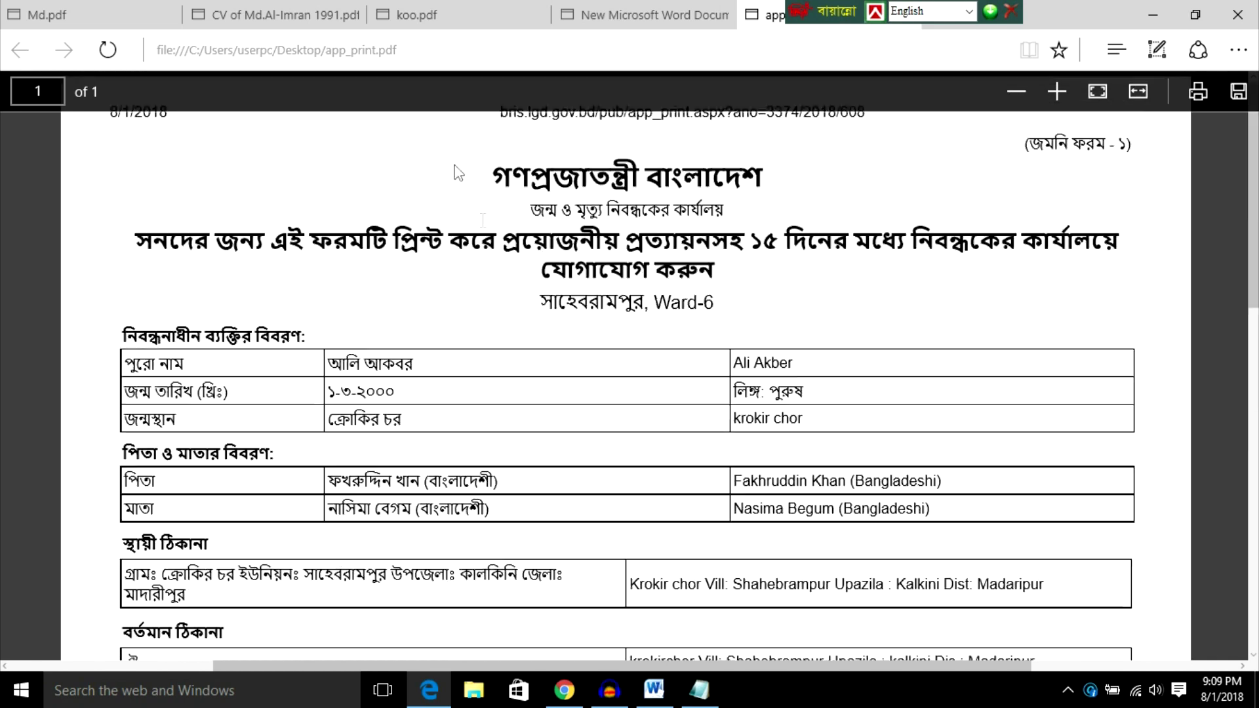
# Step: Close Edge with all its tabs and refresh the desktop
pyautogui.click(1237, 14)
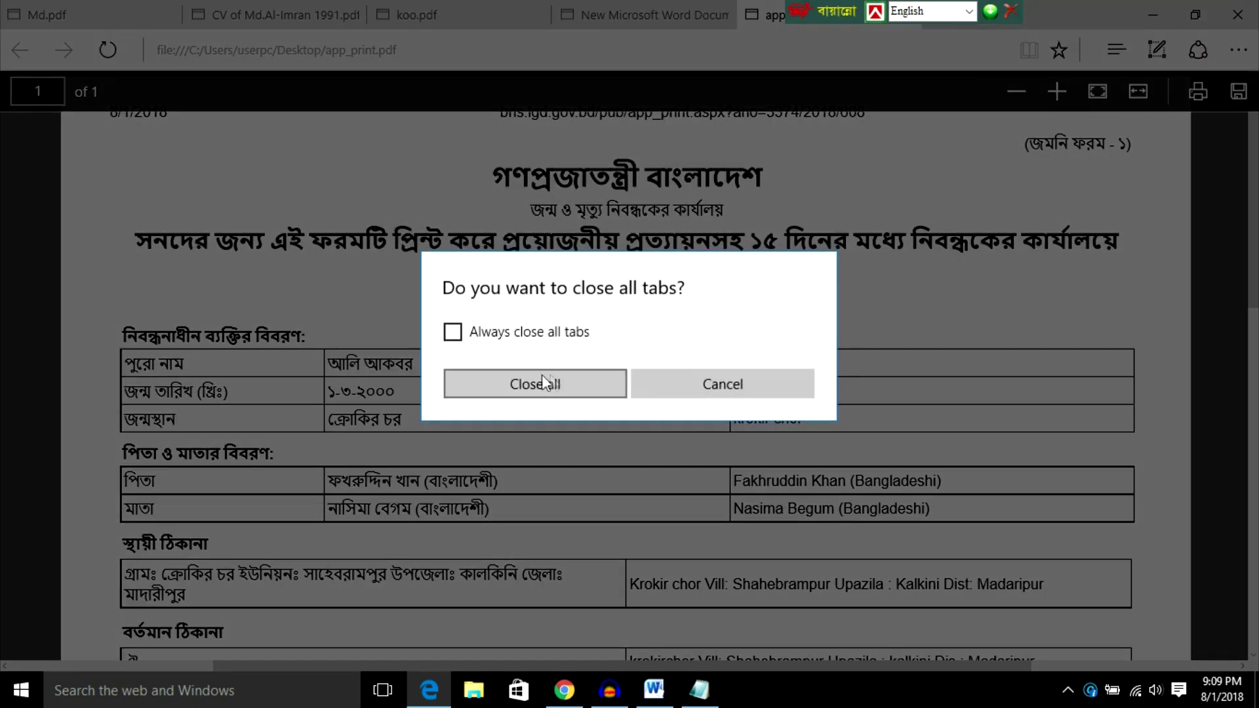
pyautogui.click(536, 392)
pyautogui.rightClick(466, 157)
pyautogui.click(506, 211)
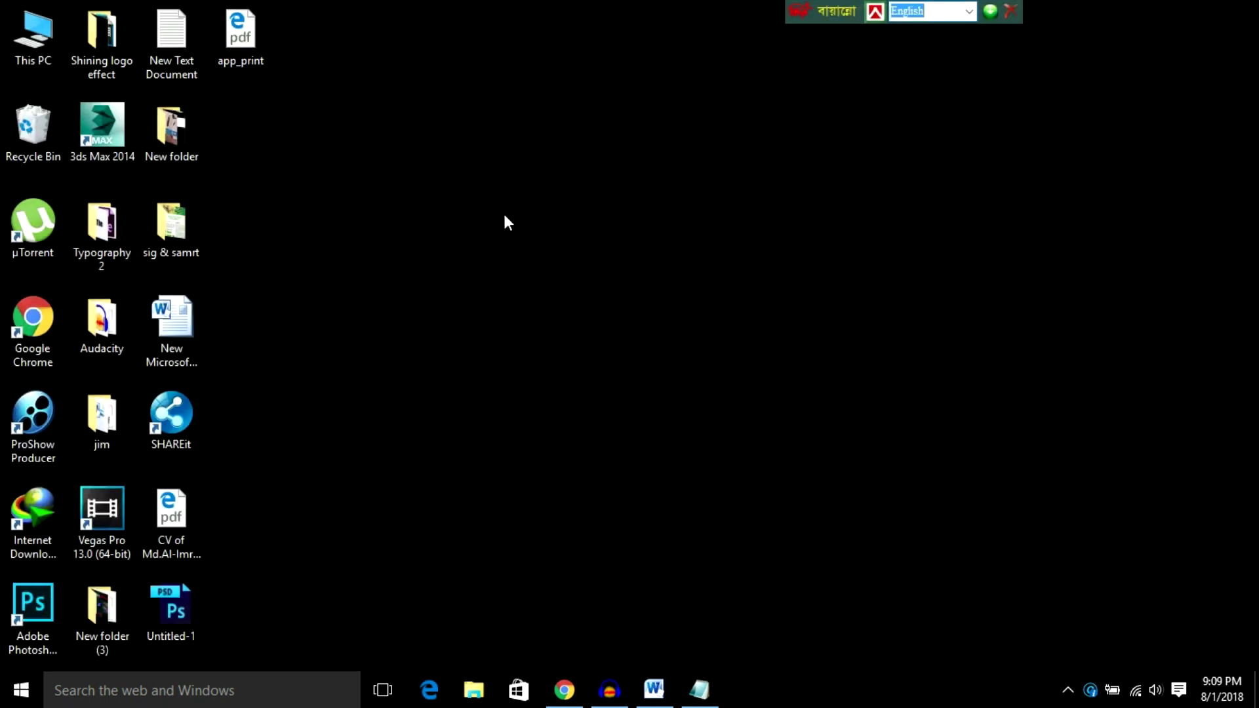